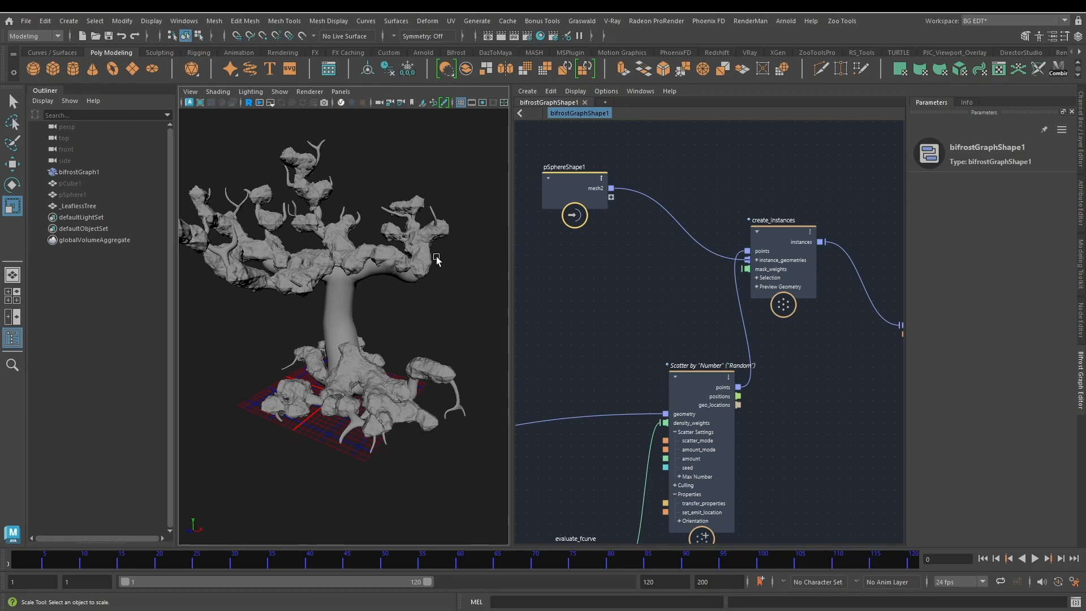
Step: Examine the finished tree model and its Bifrost graph, from the scatter and instancing nodes through the volume nodes to the output
{"action": "mouse_move", "coordinate": [429, 292]}
{"action": "left_mouse_down", "text": "alt"}
{"action": "mouse_move", "coordinate": [399, 296]}
{"action": "mouse_move", "coordinate": [328, 273]}
{"action": "mouse_move", "coordinate": [381, 293]}
{"action": "mouse_move", "coordinate": [411, 289]}
{"action": "left_mouse_up", "text": "alt"}
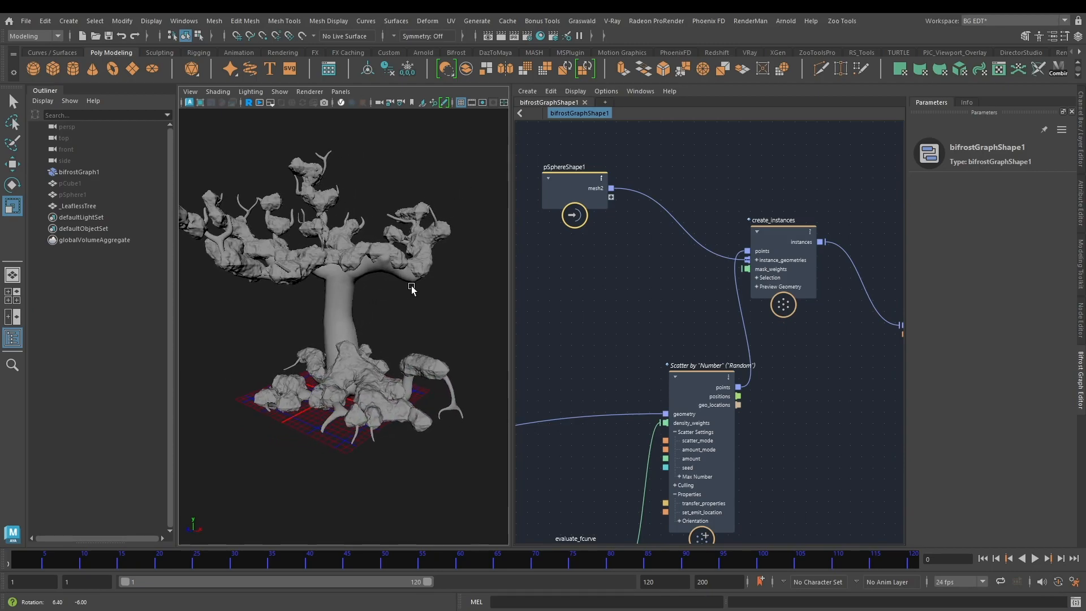
{"action": "middle_click_drag", "start_coordinate": [410, 290], "coordinate": [438, 291], "text": "alt"}
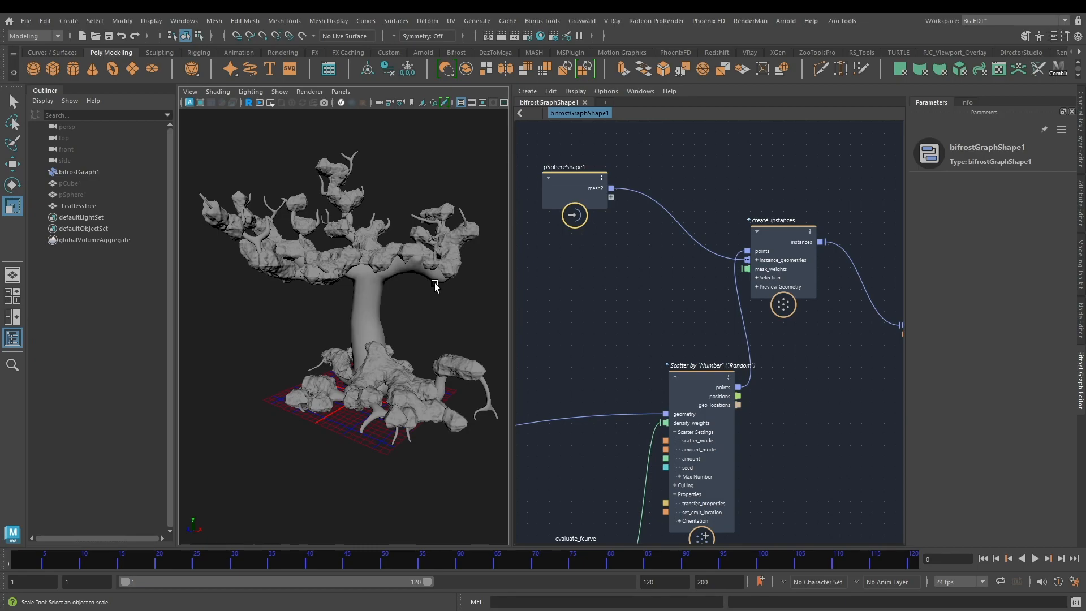
{"action": "left_click_drag", "start_coordinate": [416, 281], "coordinate": [305, 289], "text": "alt"}
{"action": "scroll", "coordinate": [609, 310], "scroll_direction": "down", "scroll_amount": 3}
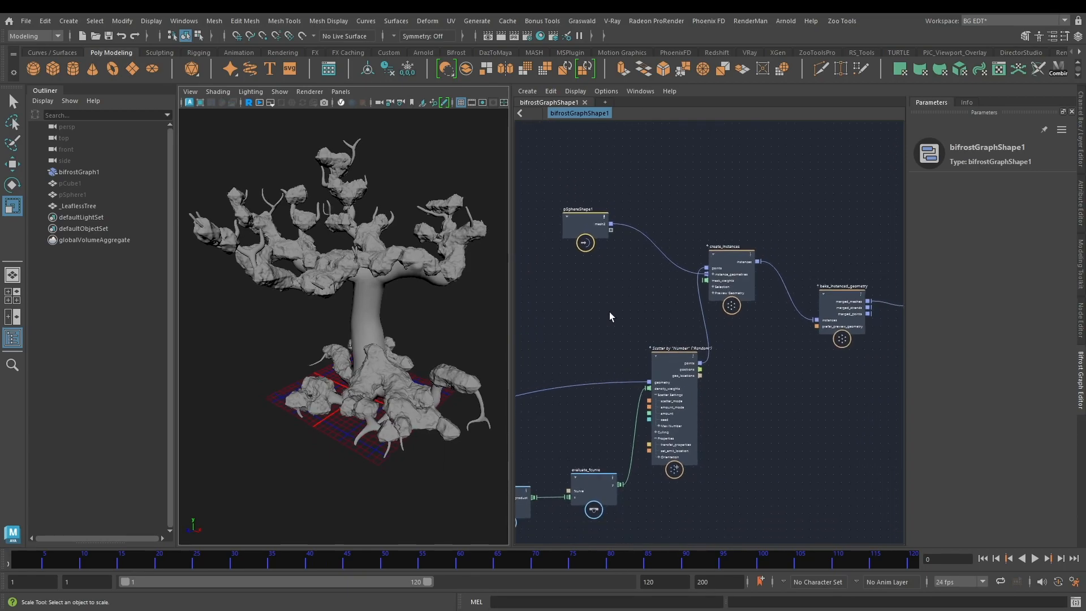
{"action": "middle_click_drag", "start_coordinate": [603, 314], "coordinate": [718, 274]}
{"action": "scroll", "coordinate": [681, 286], "scroll_direction": "down", "scroll_amount": 3}
{"action": "mouse_move", "coordinate": [623, 292]}
{"action": "middle_mouse_down"}
{"action": "mouse_move", "coordinate": [785, 269]}
{"action": "mouse_move", "coordinate": [608, 262]}
{"action": "middle_mouse_up"}
{"action": "scroll", "coordinate": [769, 271], "scroll_direction": "up", "scroll_amount": 5}
{"action": "mouse_move", "coordinate": [790, 303]}
{"action": "middle_mouse_down"}
{"action": "mouse_move", "coordinate": [668, 311]}
{"action": "mouse_move", "coordinate": [636, 326]}
{"action": "middle_mouse_up"}
{"action": "middle_click_drag", "start_coordinate": [745, 351], "coordinate": [570, 337]}
{"action": "mouse_move", "coordinate": [834, 339]}
{"action": "middle_mouse_down"}
{"action": "mouse_move", "coordinate": [629, 353]}
{"action": "mouse_move", "coordinate": [574, 421]}
{"action": "middle_mouse_up"}
{"action": "middle_click_drag", "start_coordinate": [762, 419], "coordinate": [572, 409]}
{"action": "middle_click_drag", "start_coordinate": [644, 395], "coordinate": [781, 364]}
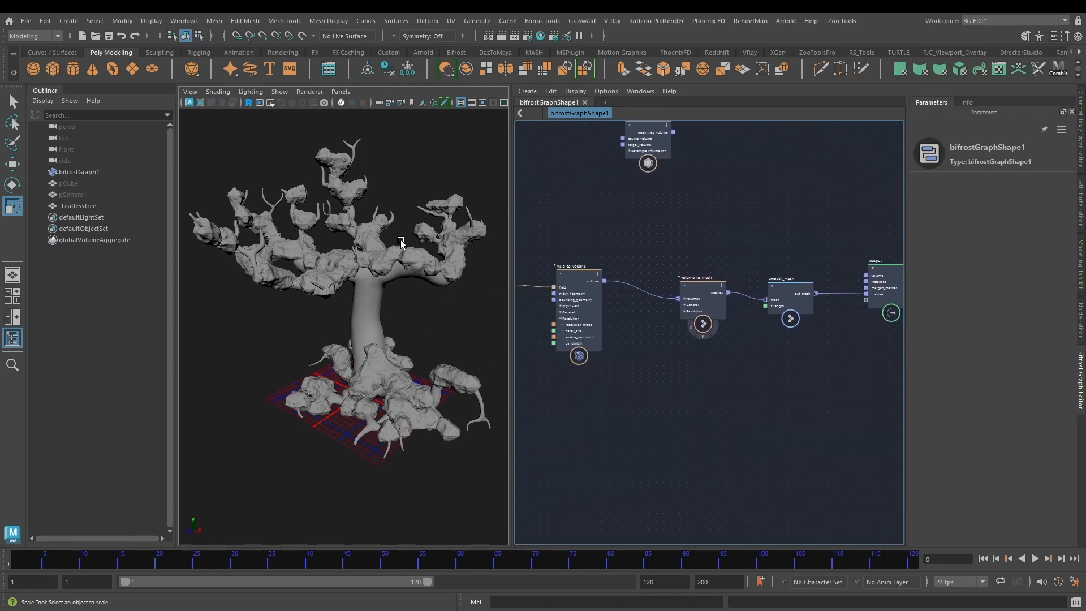
{"action": "middle_click_drag", "start_coordinate": [586, 382], "coordinate": [796, 354]}
{"action": "middle_click_drag", "start_coordinate": [703, 399], "coordinate": [865, 396]}
{"action": "middle_click_drag", "start_coordinate": [582, 382], "coordinate": [786, 369]}
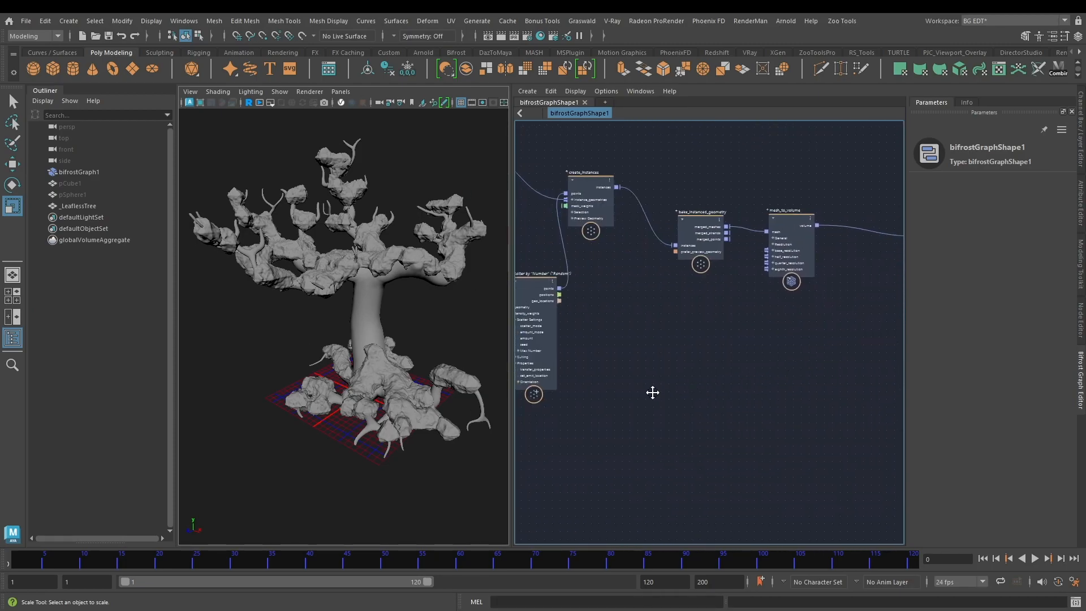
{"action": "middle_click_drag", "start_coordinate": [650, 390], "coordinate": [777, 397]}
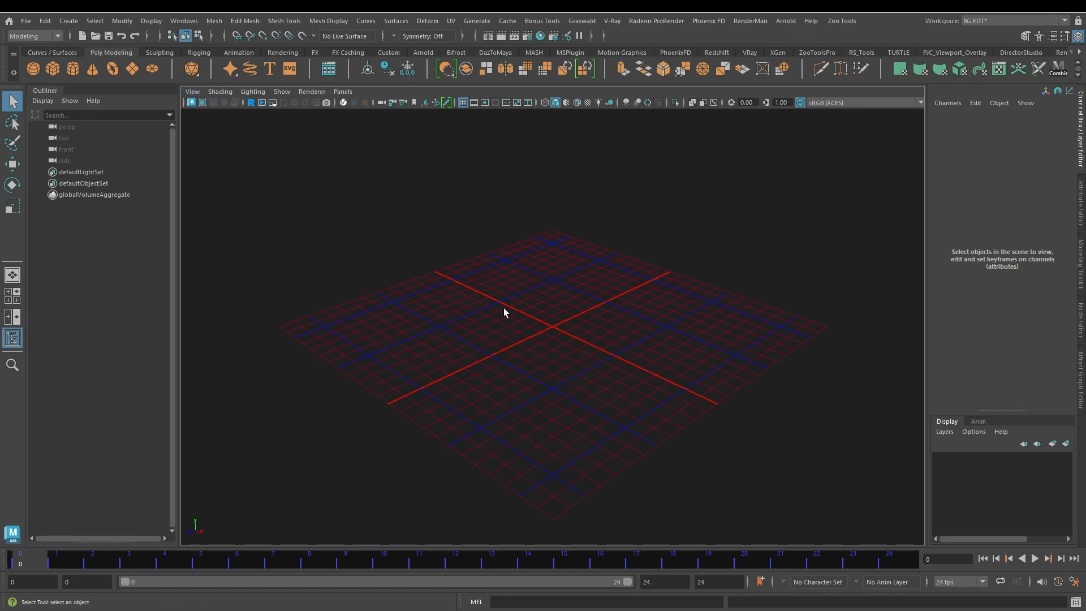
{"action": "key", "text": "space"}
{"action": "left_click", "coordinate": [230, 236]}
{"action": "mouse_move", "coordinate": [281, 278]}
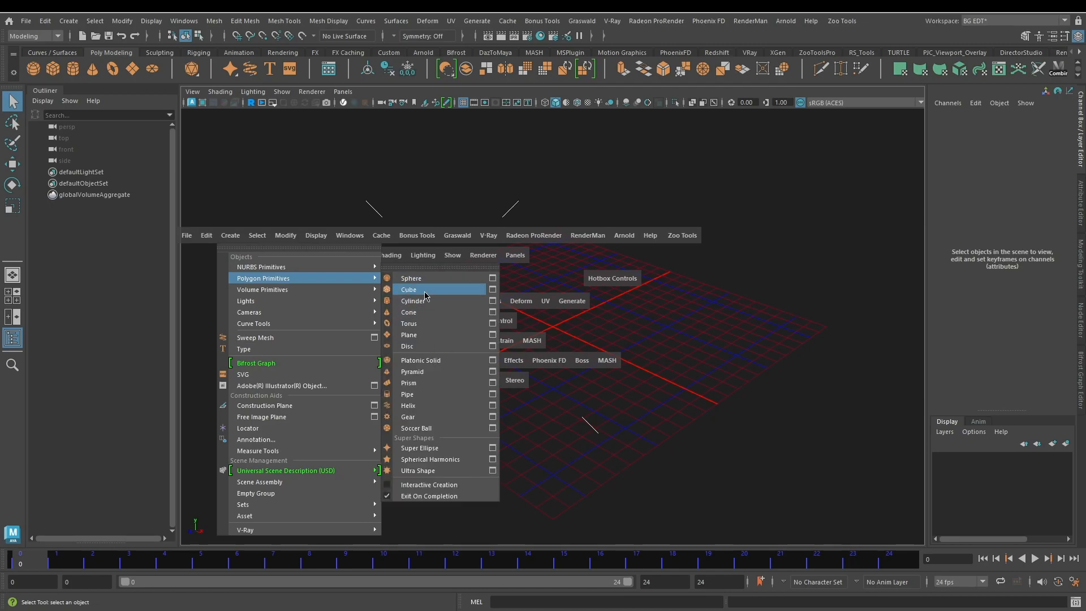
{"action": "left_click", "coordinate": [424, 293]}
{"action": "left_click_drag", "start_coordinate": [485, 301], "coordinate": [378, 233], "text": "alt"}
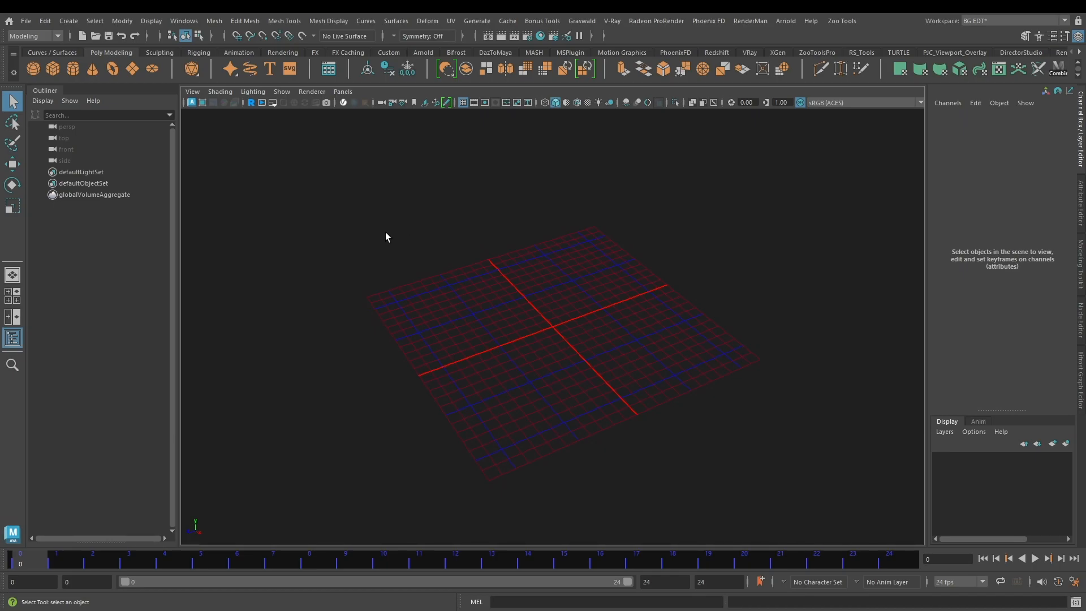
Step: Create a polygon cube at the centre of the grid
{"action": "key", "text": "space"}
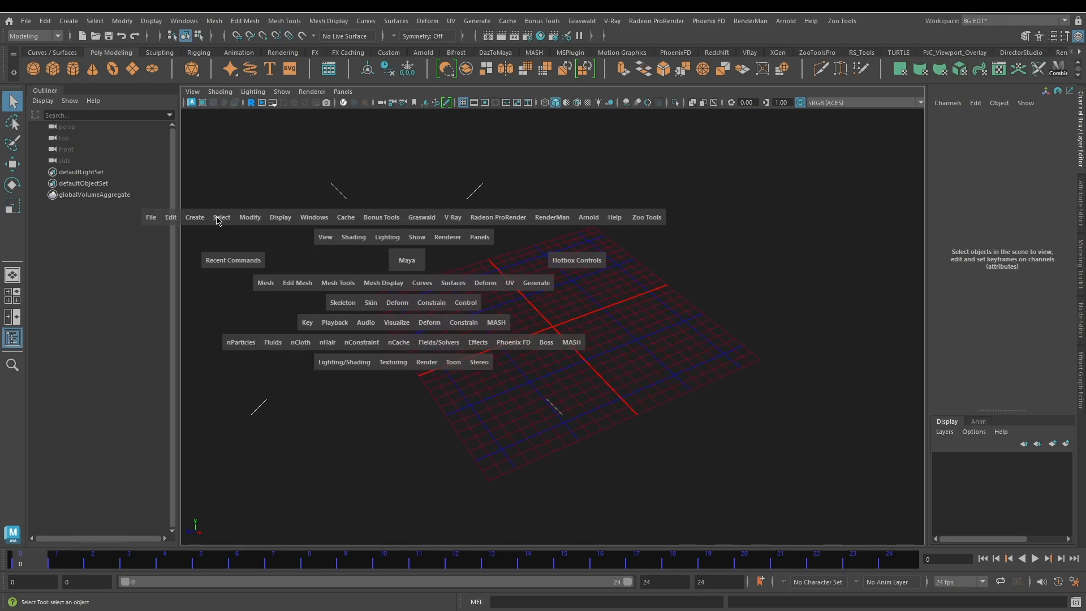
{"action": "left_click", "coordinate": [198, 219]}
{"action": "mouse_move", "coordinate": [249, 266]}
{"action": "left_click", "coordinate": [367, 282]}
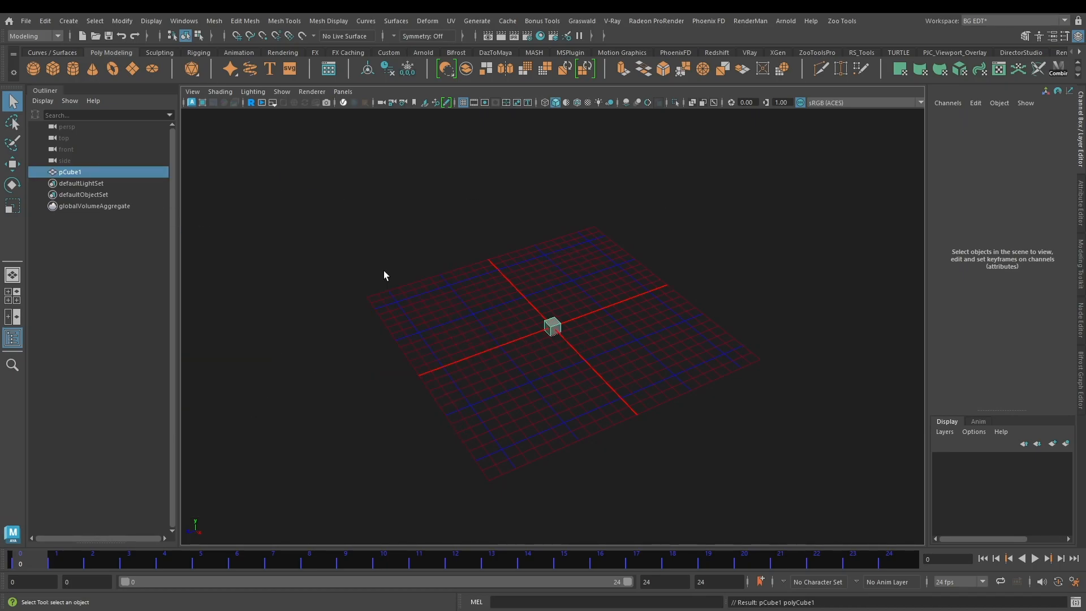
Step: Scale the cube up uniformly to about 9.43 on all three axes and deselect it
{"action": "scroll", "coordinate": [591, 319], "scroll_direction": "up", "scroll_amount": 3}
{"action": "key", "text": "w"}
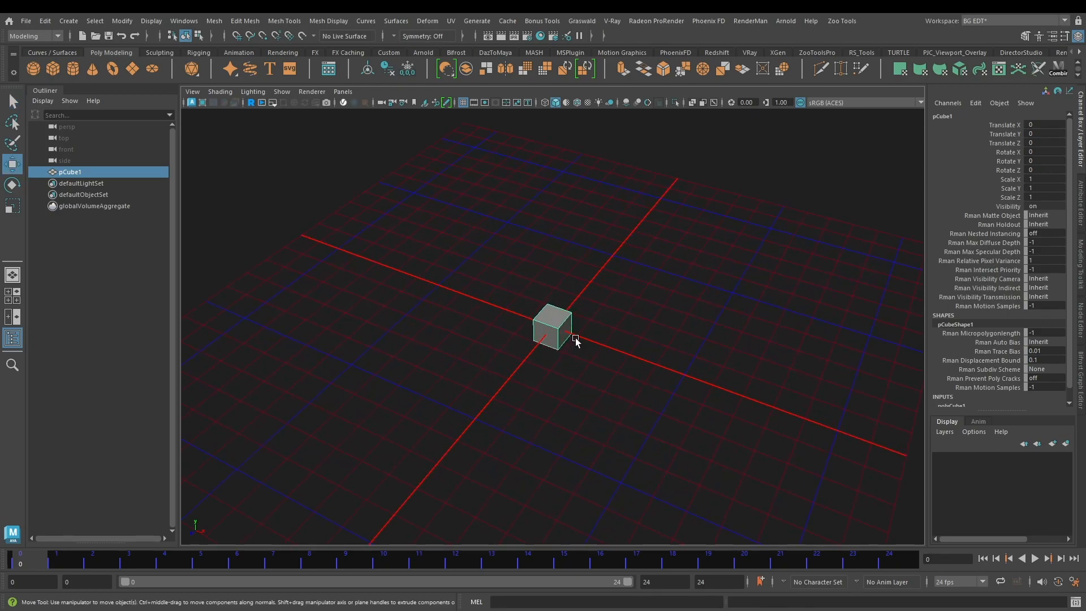
{"action": "key", "text": "e"}
{"action": "key", "text": "r"}
{"action": "left_click_drag", "start_coordinate": [554, 331], "coordinate": [571, 271]}
{"action": "left_click", "coordinate": [786, 175]}
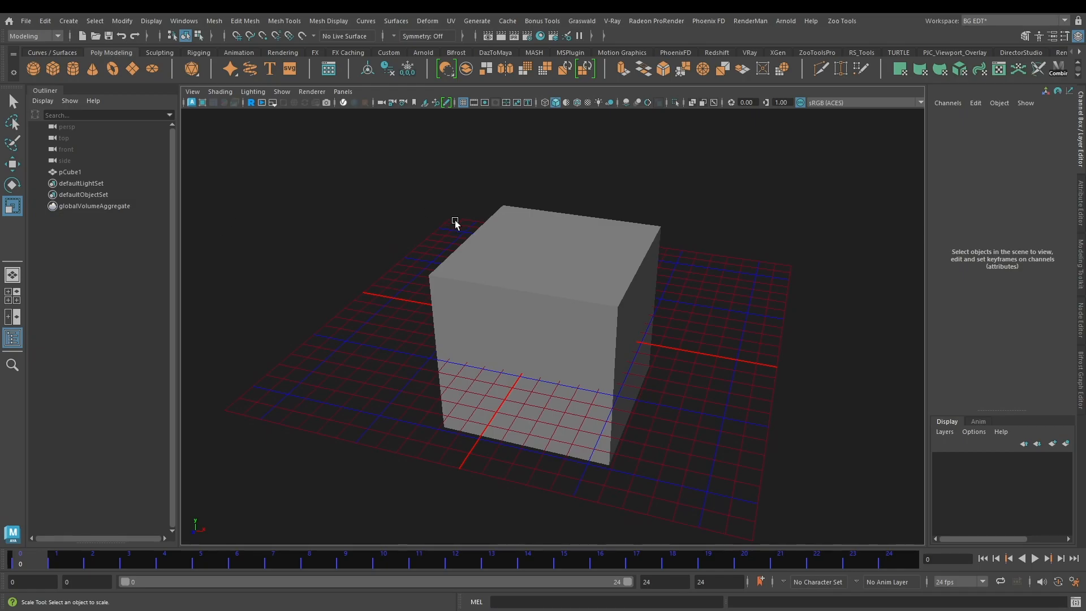
Step: Select pCube1 and hide it in the scene
{"action": "left_click", "coordinate": [91, 172]}
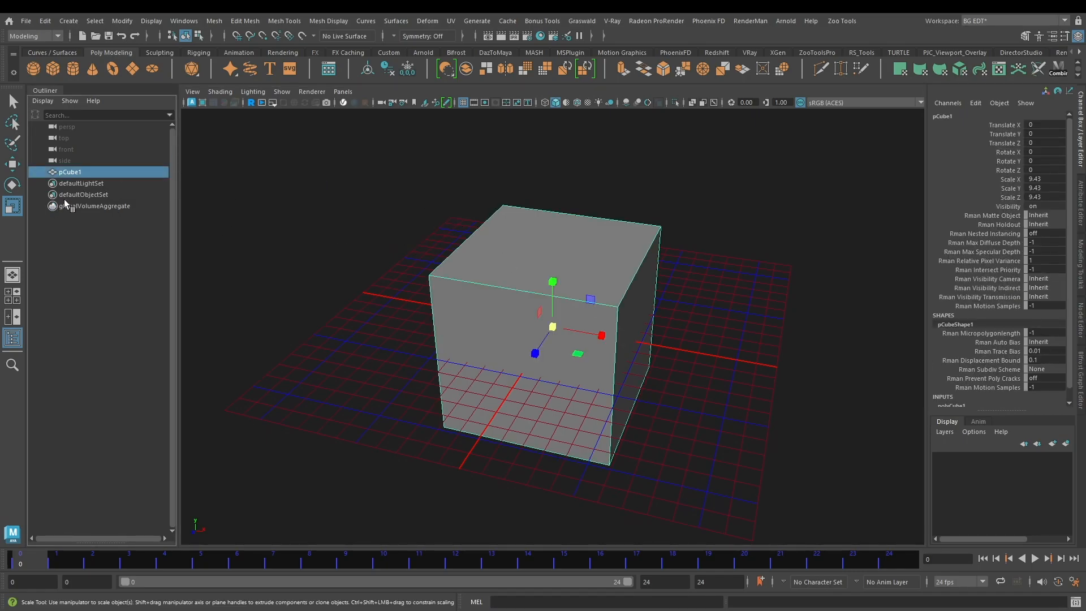
{"action": "left_click", "coordinate": [78, 327]}
{"action": "left_click", "coordinate": [103, 174]}
{"action": "key", "text": "ctrl+h"}
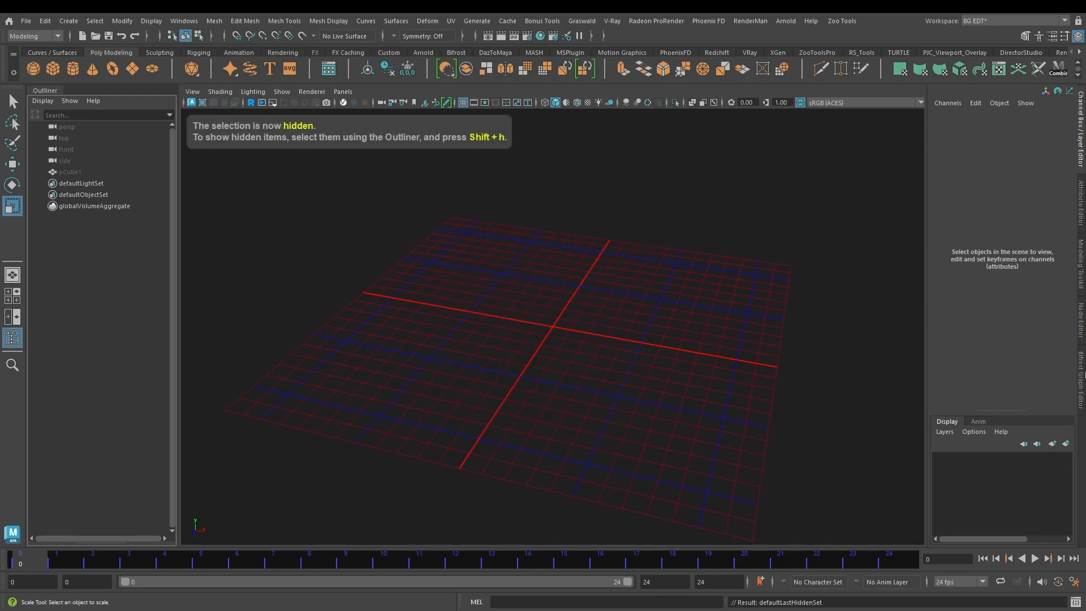
Step: Open the Bifrost Graph Editor beside the viewport
{"action": "left_click", "coordinate": [1080, 380]}
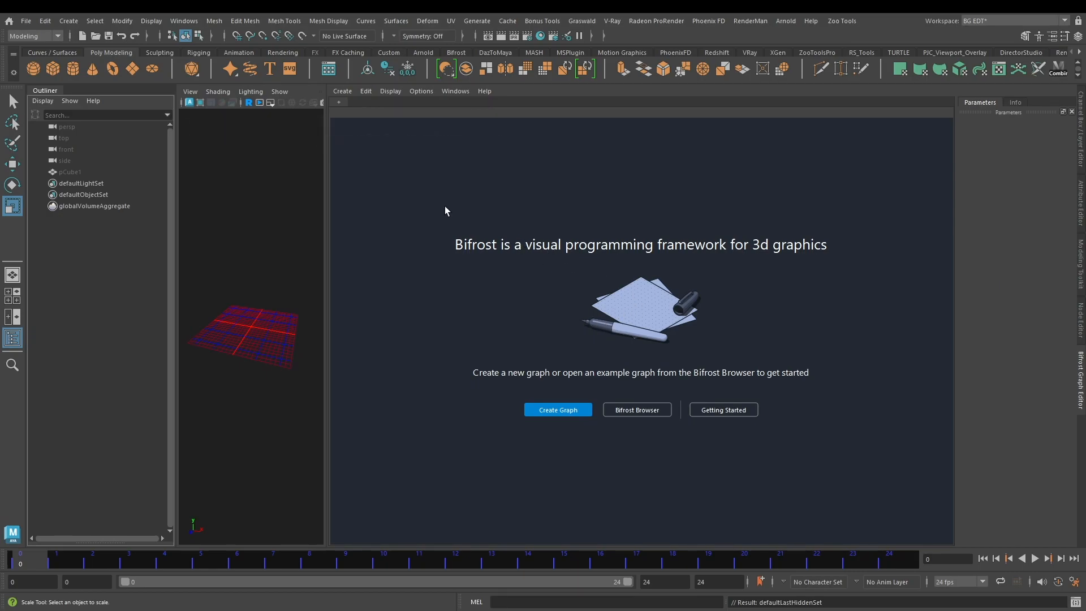
{"action": "left_click", "coordinate": [183, 20]}
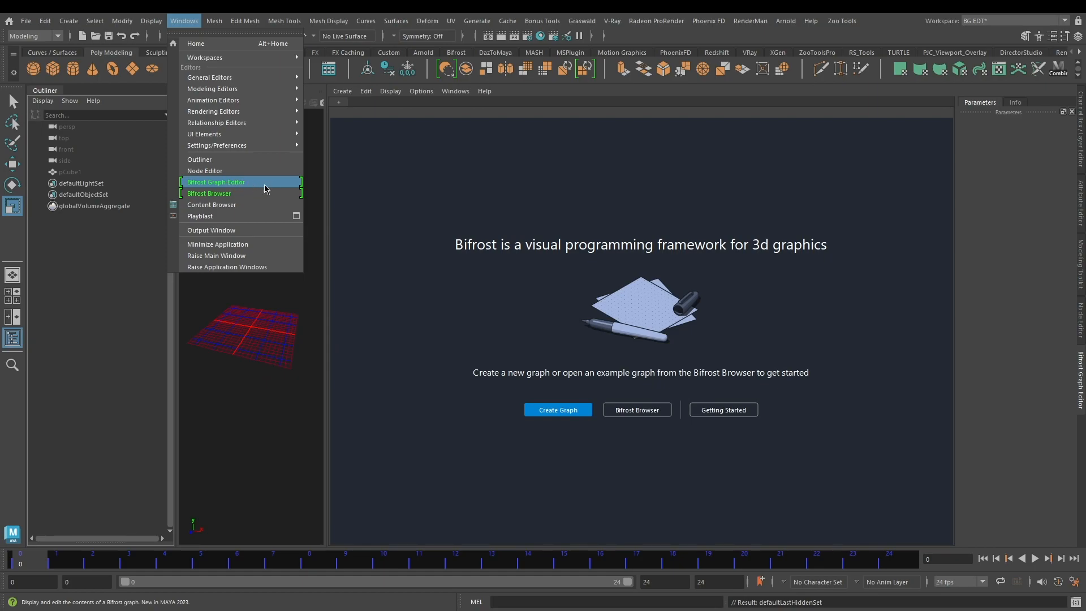
{"action": "left_click", "coordinate": [297, 401]}
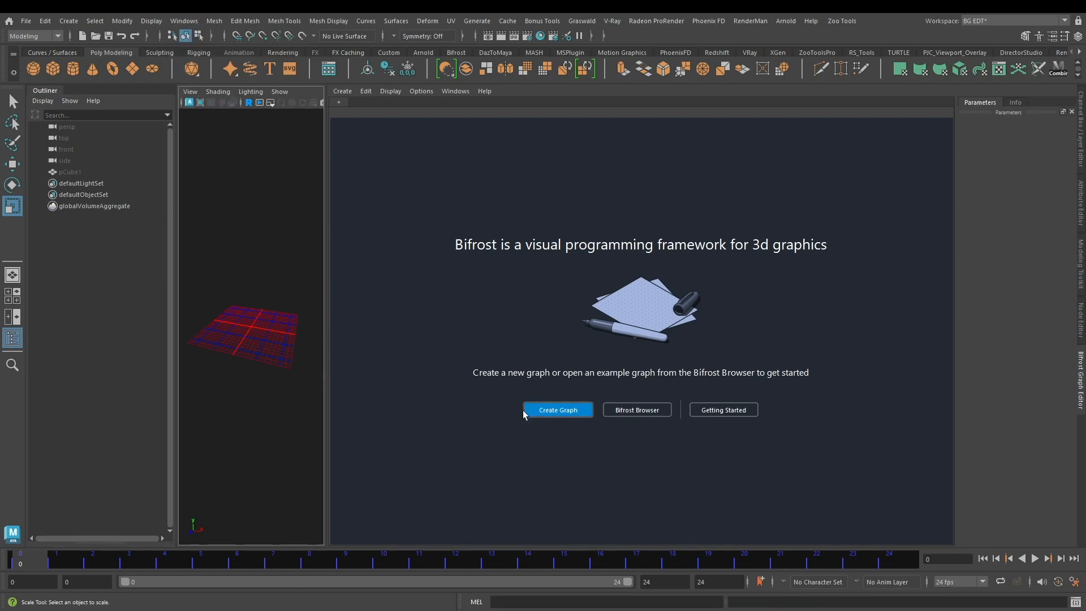
Step: Create a new Bifrost graph with the hidden cube pCube1 as its mesh input node
{"action": "left_click", "coordinate": [85, 172]}
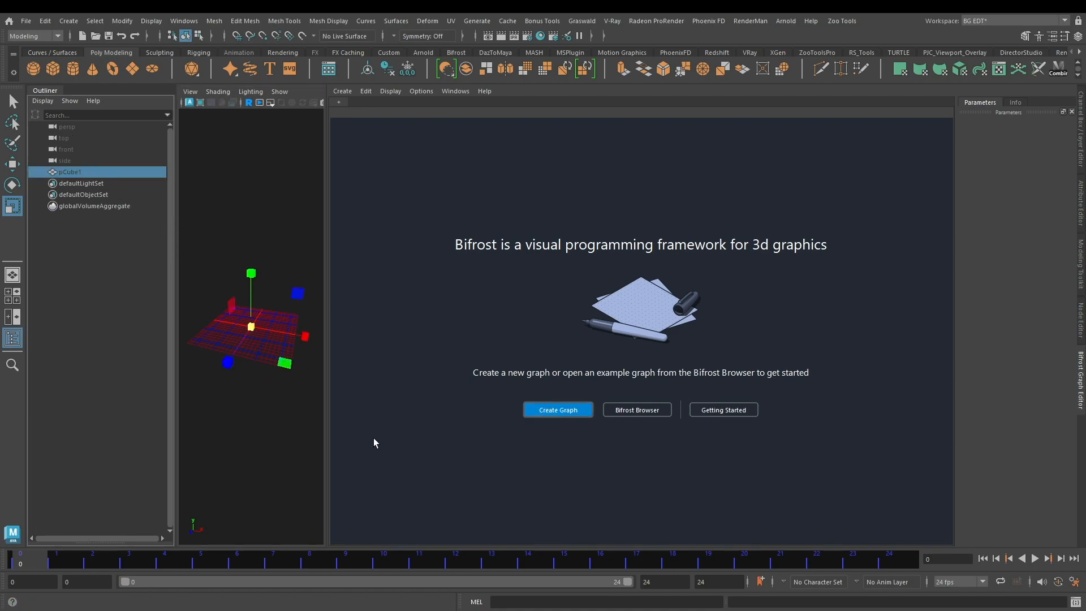
{"action": "left_click_drag", "start_coordinate": [456, 219], "coordinate": [419, 402]}
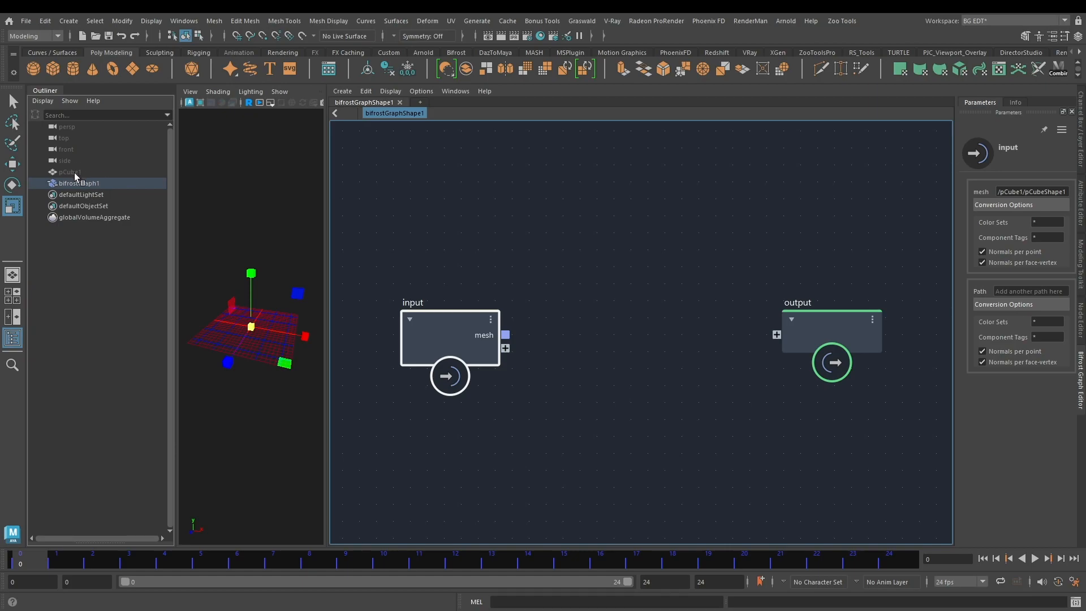
{"action": "left_click", "coordinate": [590, 404]}
Step: Connect the input node's mesh port directly to the graph's output node
{"action": "left_click_drag", "start_coordinate": [238, 226], "coordinate": [253, 220], "text": "alt"}
{"action": "left_click_drag", "start_coordinate": [505, 334], "coordinate": [817, 338]}
{"action": "left_click_drag", "start_coordinate": [269, 238], "coordinate": [252, 233], "text": "alt"}
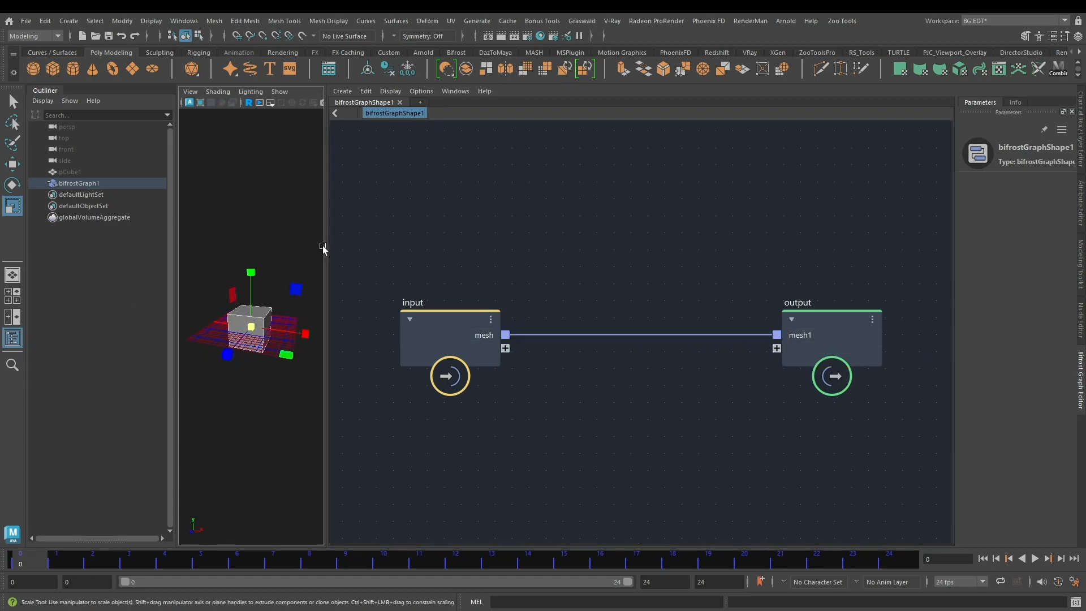
Step: Hide the Outliner and widen the viewport next to the Bifrost graph
{"action": "left_click_drag", "start_coordinate": [325, 251], "coordinate": [342, 249]}
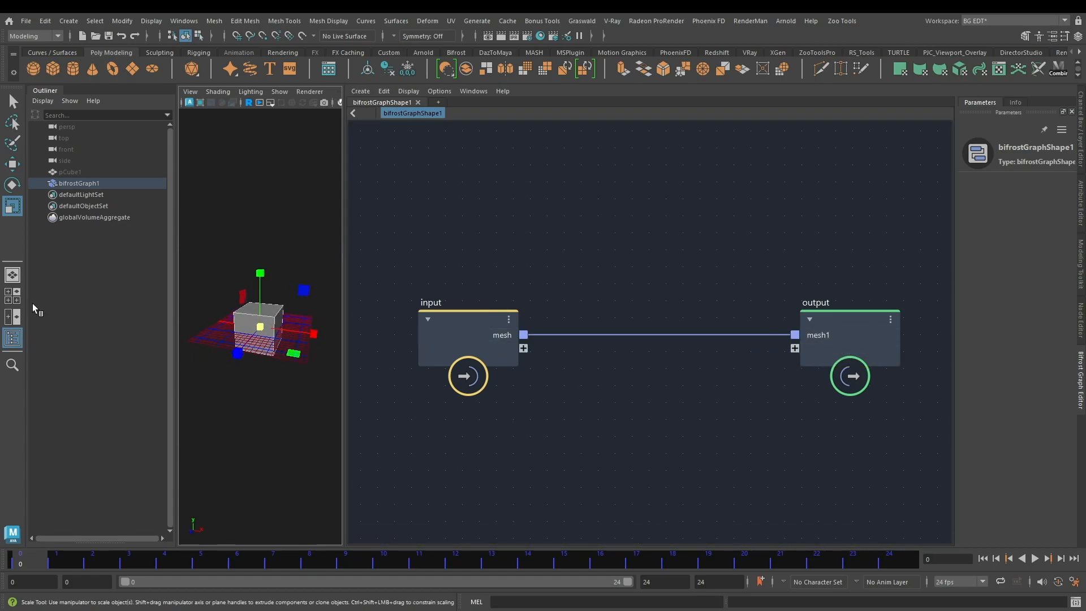
{"action": "left_click", "coordinate": [12, 338]}
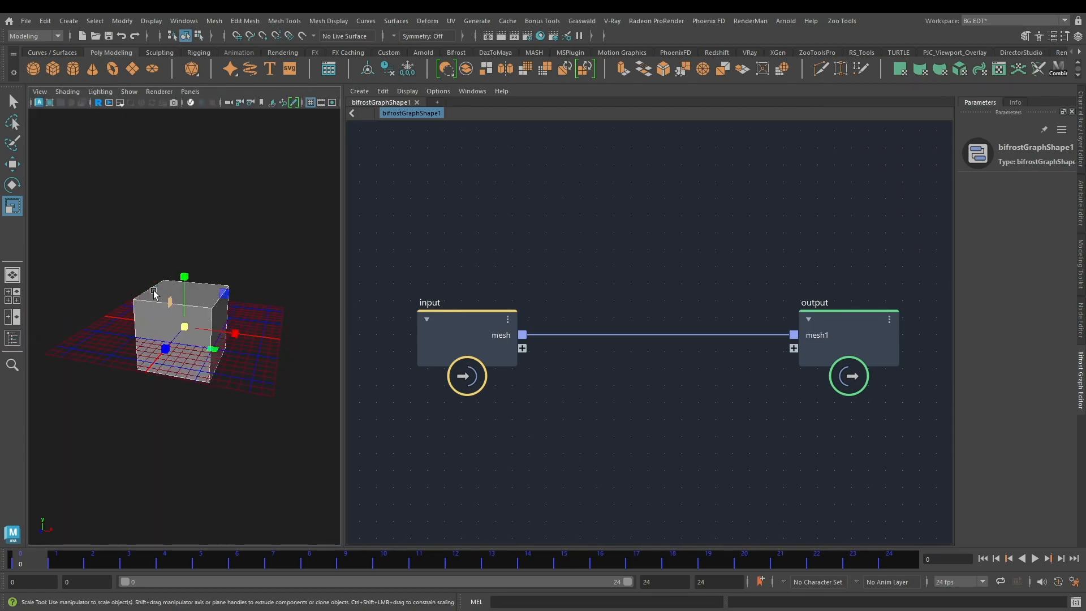
{"action": "left_click_drag", "start_coordinate": [341, 282], "coordinate": [458, 294]}
{"action": "left_click_drag", "start_coordinate": [266, 295], "coordinate": [302, 273], "text": "alt"}
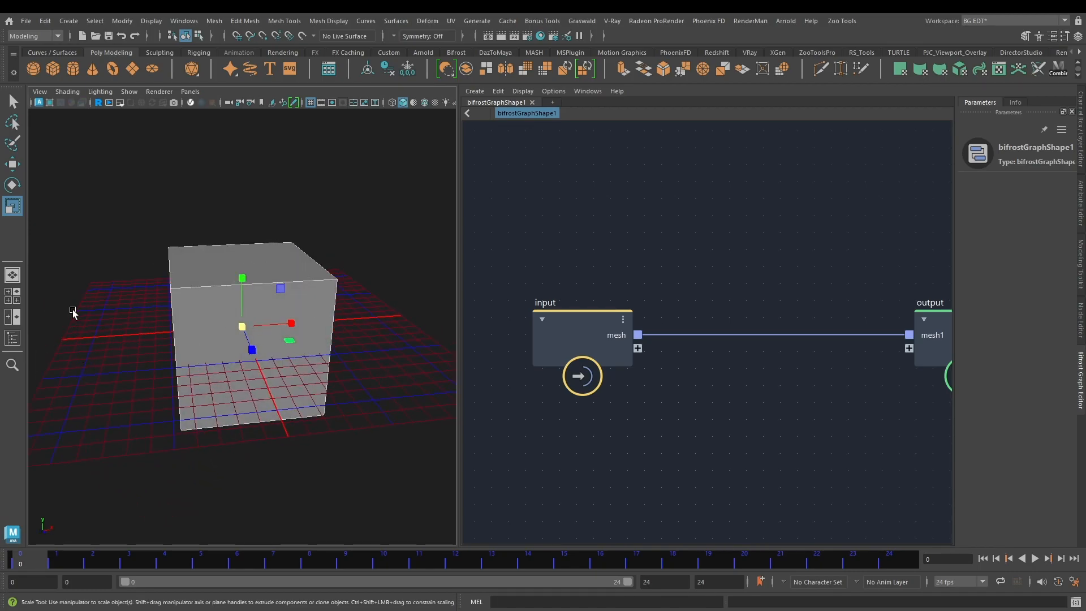
Step: Examine the cube from several sides, along with the input and output nodes in the Bifrost graph
{"action": "left_click_drag", "start_coordinate": [197, 209], "coordinate": [233, 201], "text": "alt"}
{"action": "right_click_drag", "start_coordinate": [233, 201], "coordinate": [216, 192], "text": "alt"}
{"action": "left_click_drag", "start_coordinate": [216, 192], "coordinate": [167, 224], "text": "alt"}
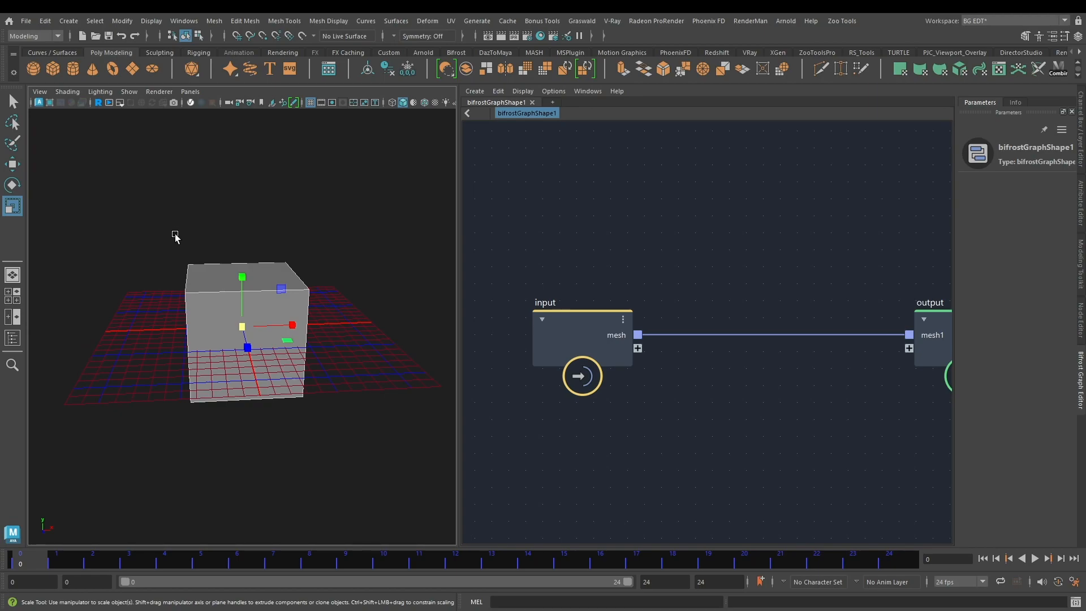
{"action": "left_click_drag", "start_coordinate": [177, 237], "coordinate": [259, 242], "text": "alt"}
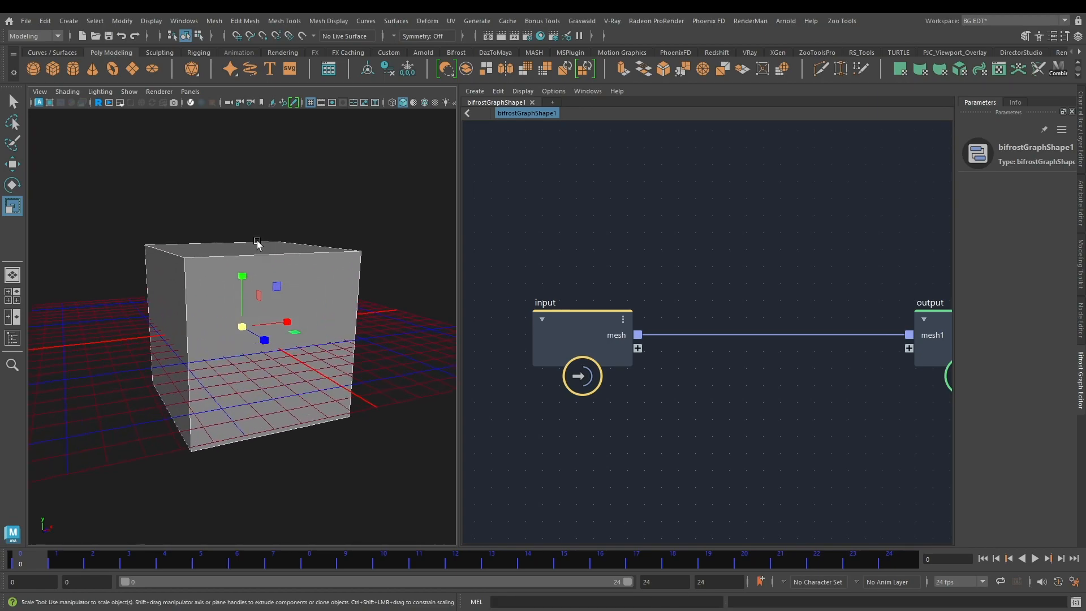
{"action": "left_click", "coordinate": [389, 235]}
{"action": "left_click_drag", "start_coordinate": [281, 294], "coordinate": [219, 239], "text": "alt"}
{"action": "left_click_drag", "start_coordinate": [171, 199], "coordinate": [221, 230], "text": "alt"}
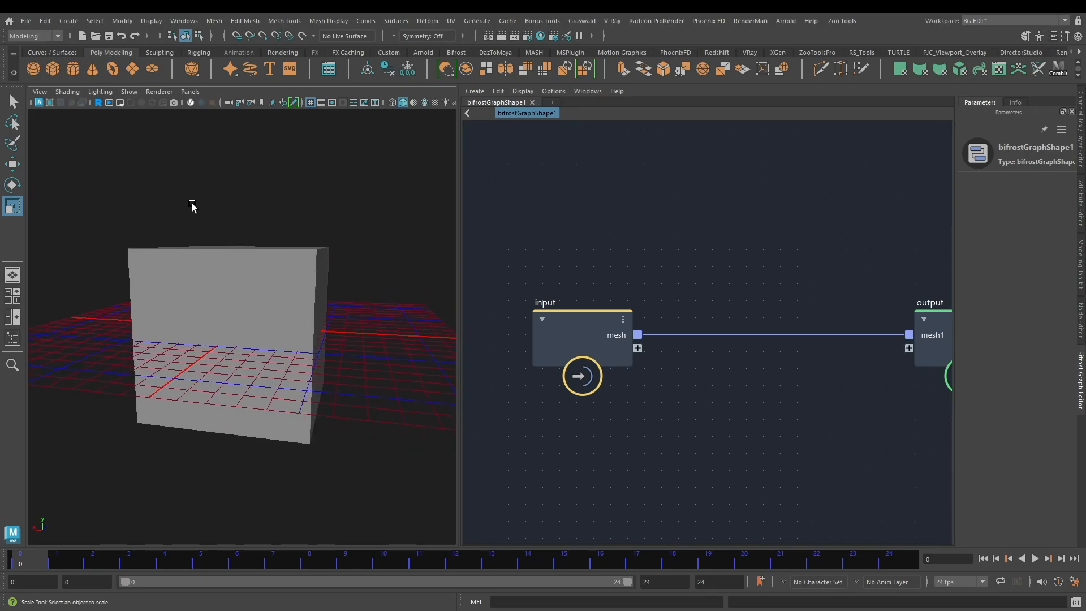
{"action": "left_click_drag", "start_coordinate": [286, 237], "coordinate": [233, 236], "text": "alt"}
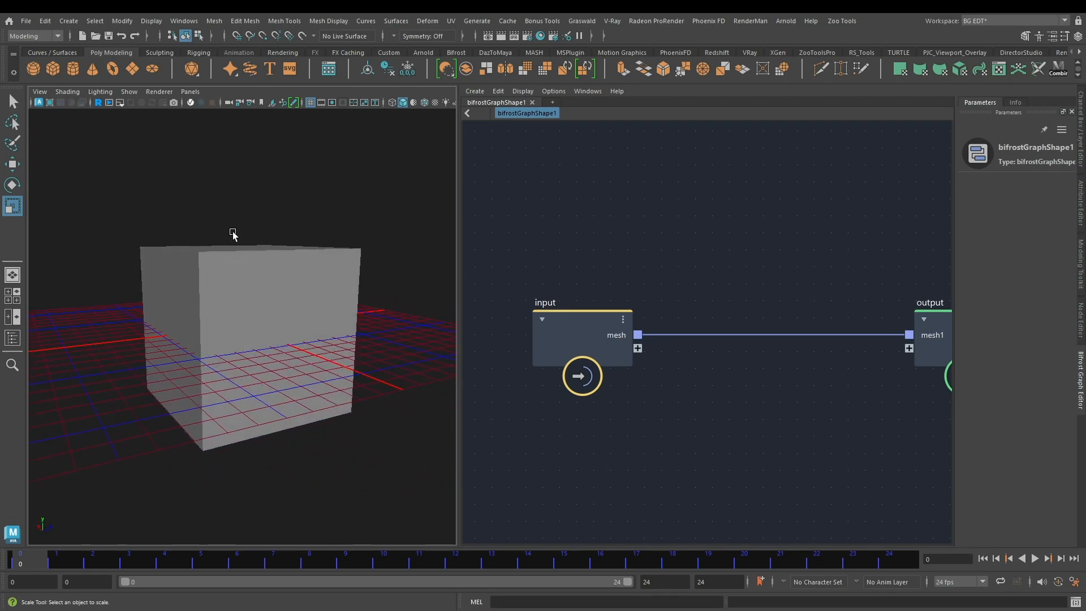
{"action": "left_click_drag", "start_coordinate": [233, 234], "coordinate": [307, 260], "text": "alt"}
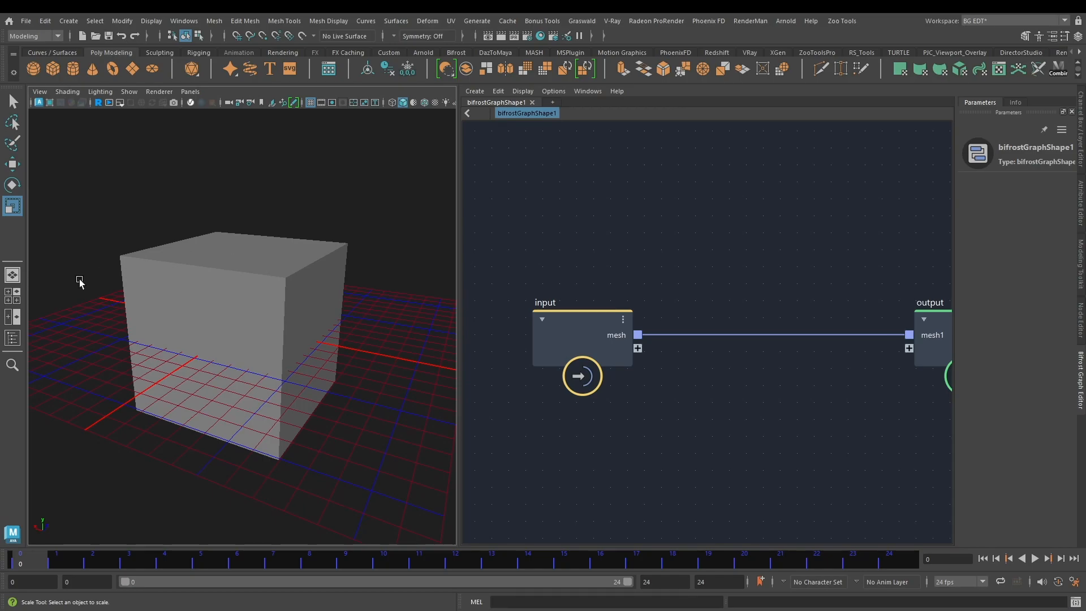
{"action": "left_click_drag", "start_coordinate": [177, 238], "coordinate": [260, 238], "text": "alt"}
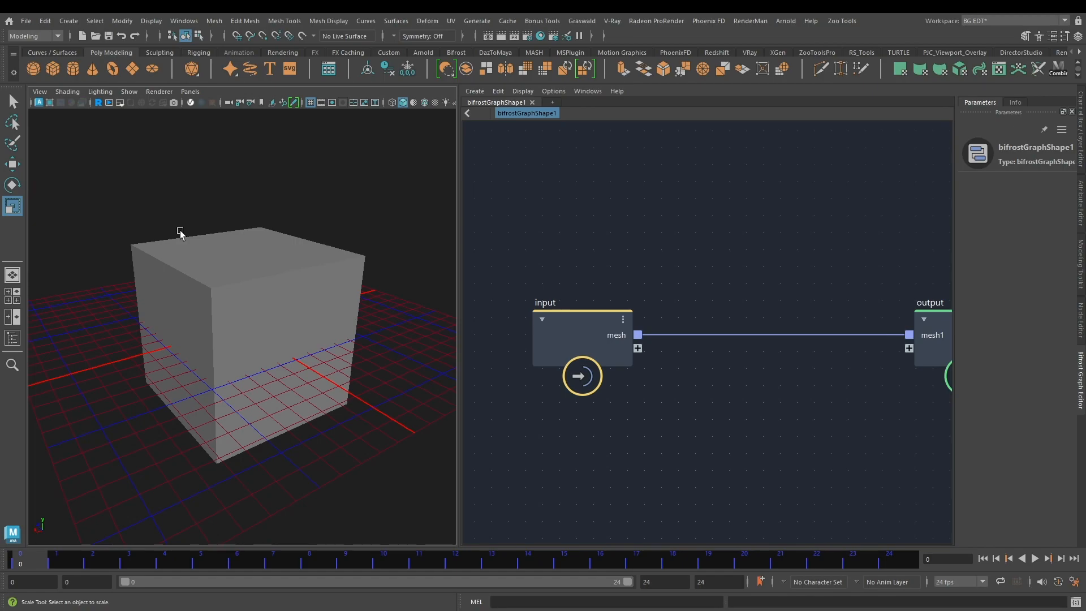
{"action": "left_click_drag", "start_coordinate": [184, 217], "coordinate": [232, 217], "text": "alt"}
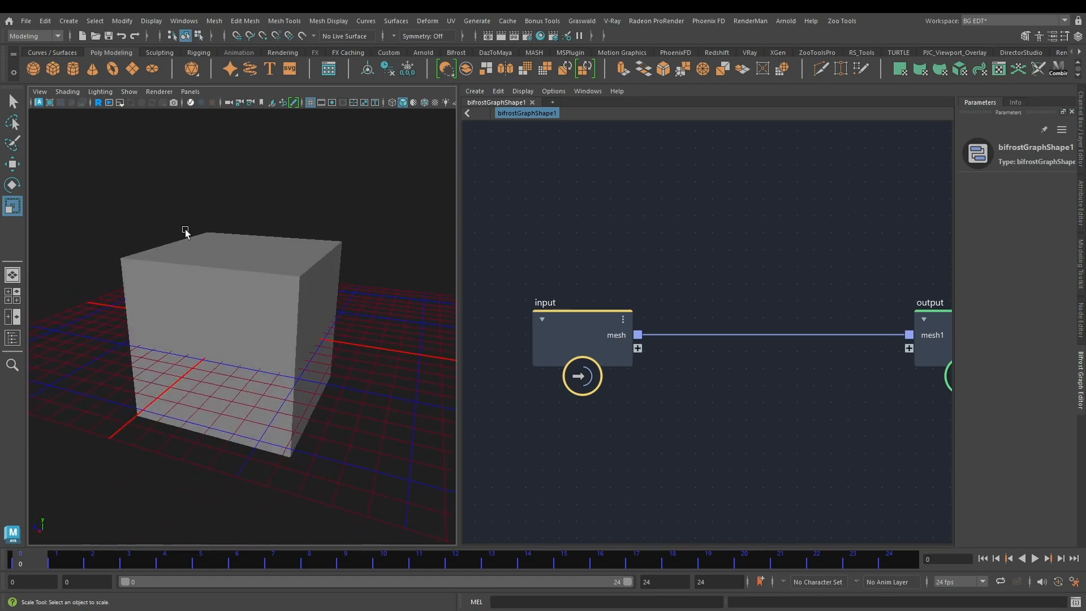
{"action": "left_click_drag", "start_coordinate": [182, 246], "coordinate": [177, 232], "text": "alt"}
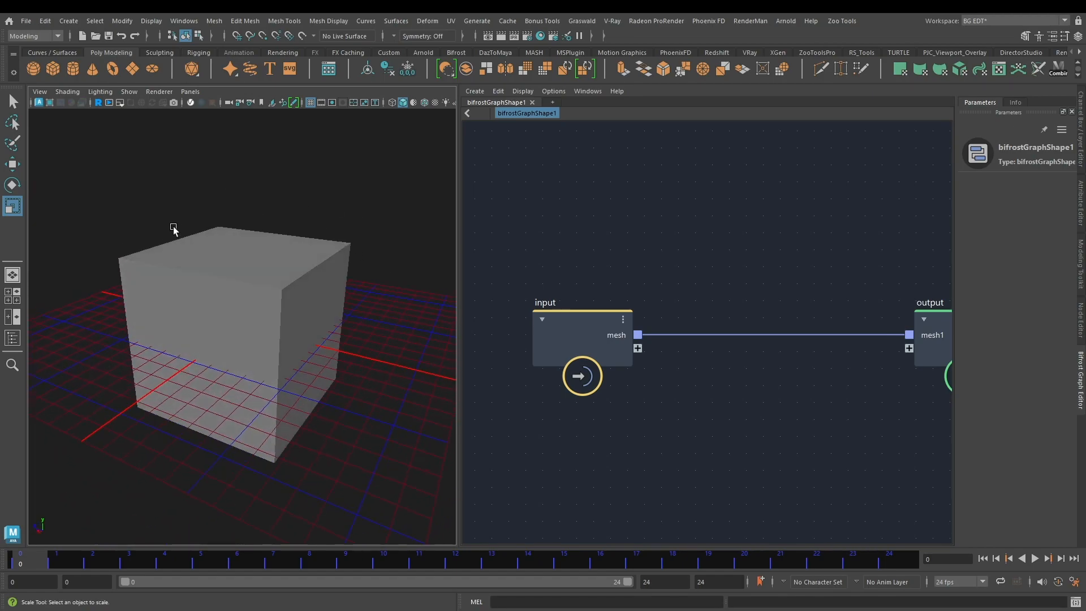
{"action": "left_click_drag", "start_coordinate": [152, 268], "coordinate": [194, 261], "text": "alt"}
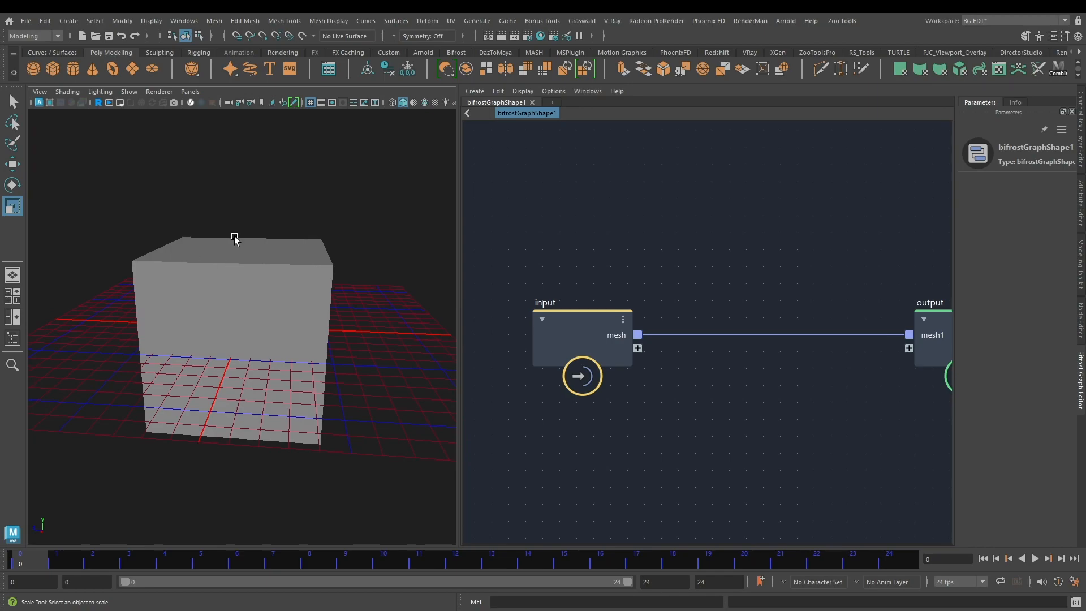
{"action": "left_click_drag", "start_coordinate": [270, 206], "coordinate": [229, 213], "text": "alt"}
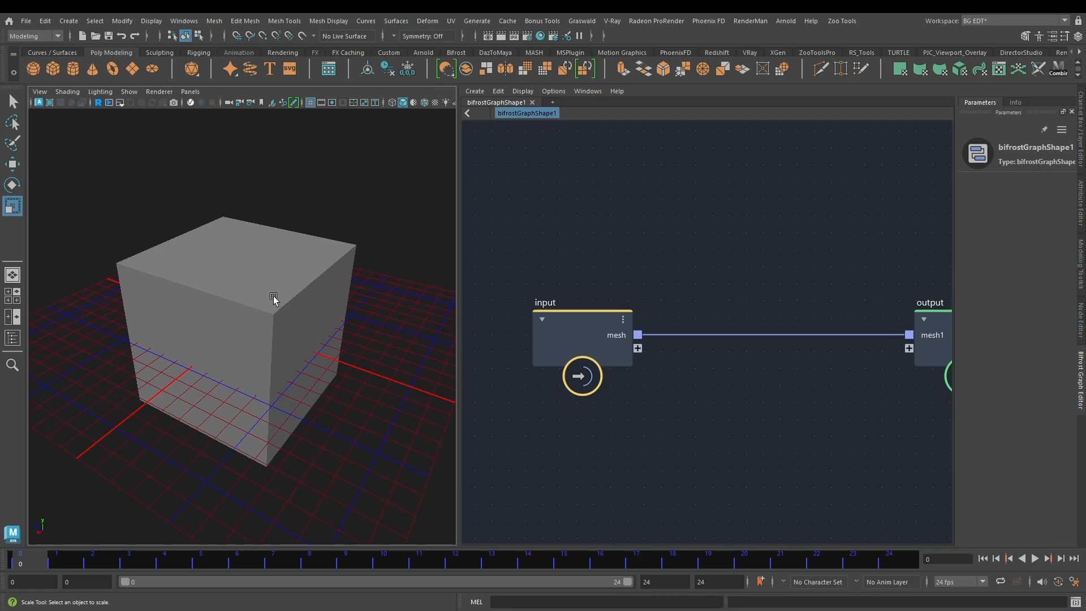
{"action": "scroll", "coordinate": [707, 283], "scroll_direction": "down", "scroll_amount": 2}
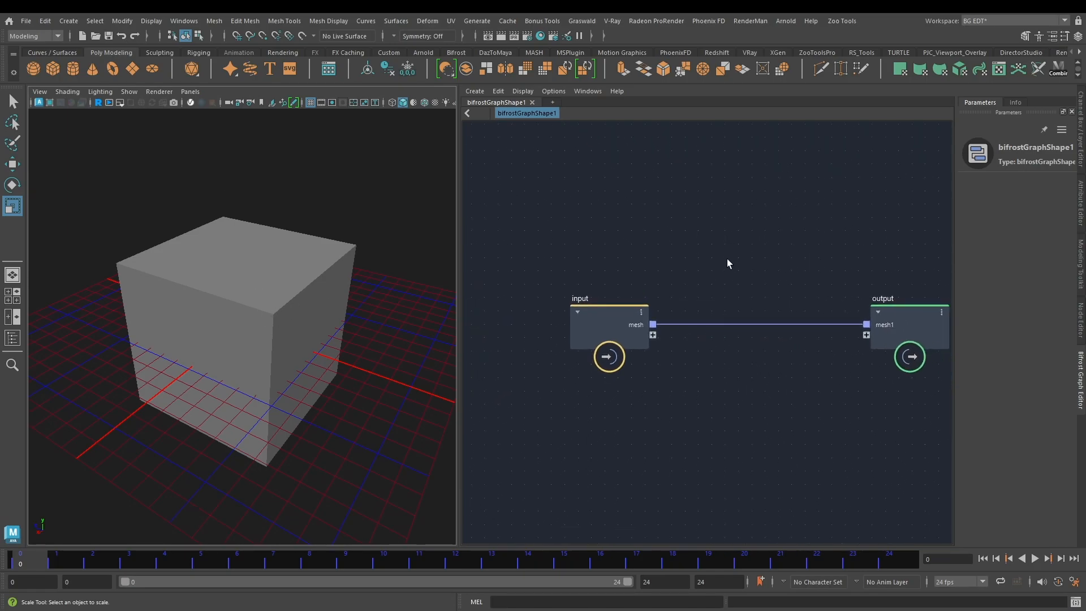
{"action": "middle_click_drag", "start_coordinate": [708, 253], "coordinate": [596, 275]}
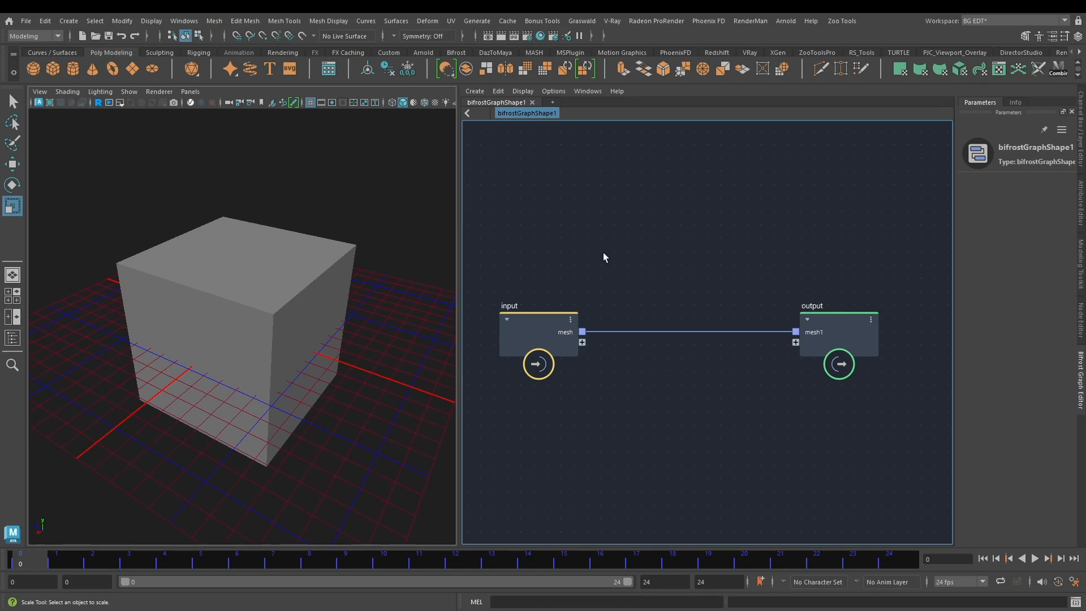
Step: Add a get_point_normal node below the input node and feed the input's mesh into its geometry port
{"action": "key", "text": "Tab"}
{"action": "type", "text": "get"}
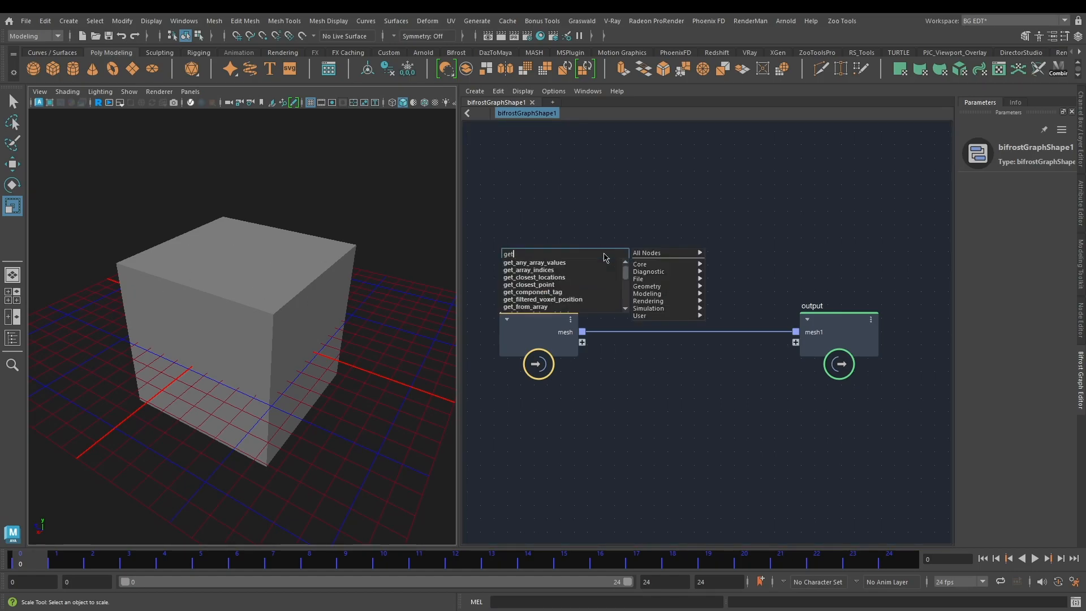
{"action": "type", "text": "po"}
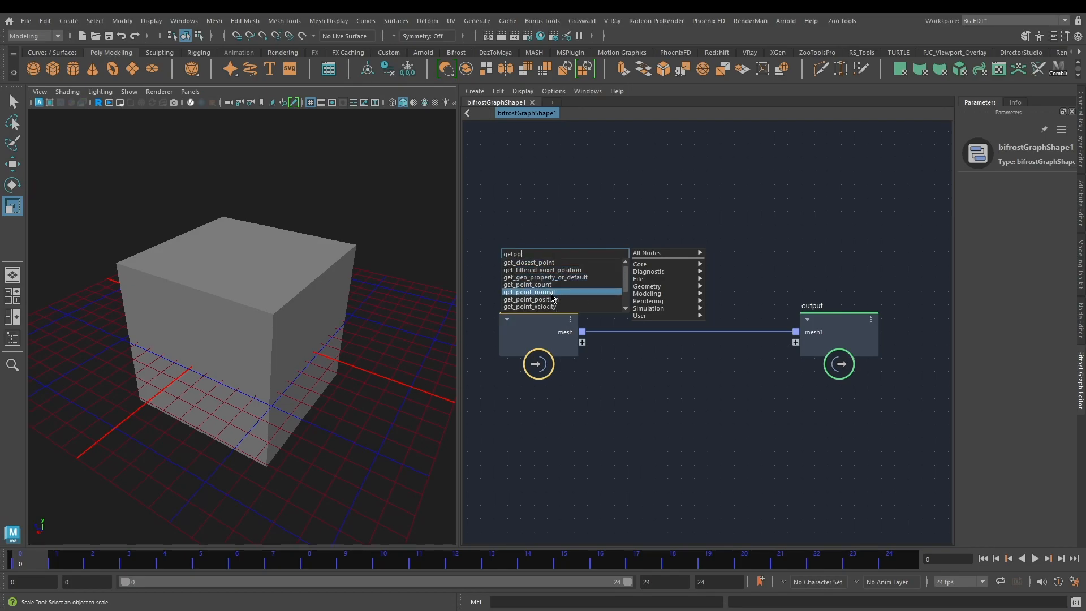
{"action": "left_click", "coordinate": [553, 292]}
{"action": "left_click_drag", "start_coordinate": [590, 294], "coordinate": [608, 450]}
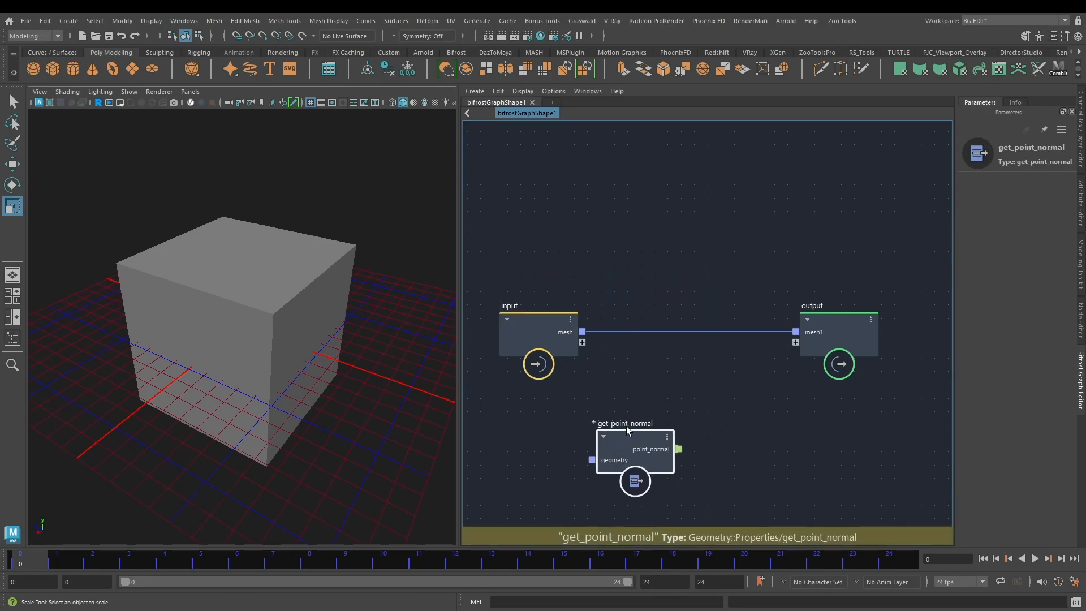
{"action": "middle_click_drag", "start_coordinate": [652, 386], "coordinate": [659, 317]}
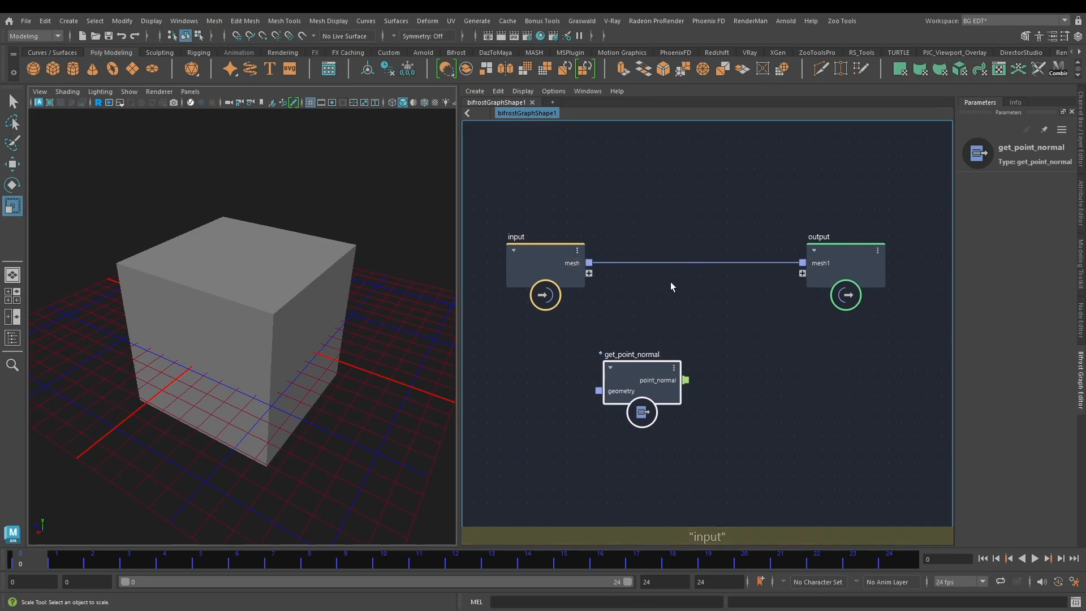
{"action": "left_click_drag", "start_coordinate": [586, 262], "coordinate": [598, 390]}
{"action": "middle_click_drag", "start_coordinate": [733, 330], "coordinate": [671, 309]}
{"action": "left_click_drag", "start_coordinate": [600, 364], "coordinate": [634, 405]}
{"action": "left_click", "coordinate": [646, 360]}
{"action": "middle_click_drag", "start_coordinate": [645, 357], "coordinate": [629, 344]}
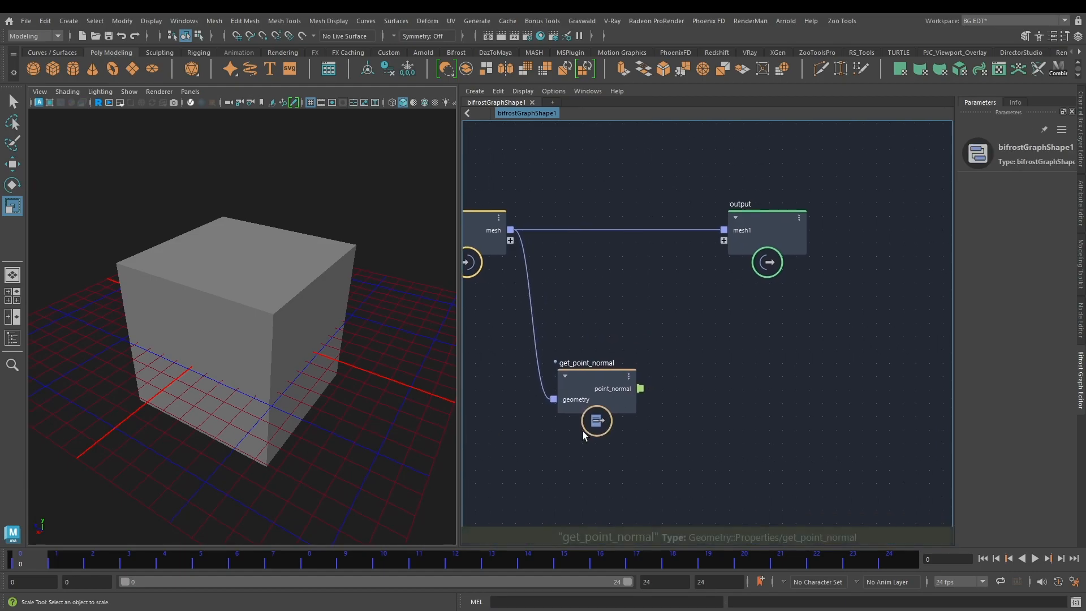
{"action": "left_click_drag", "start_coordinate": [681, 364], "coordinate": [584, 468]}
{"action": "left_click", "coordinate": [658, 435]}
{"action": "middle_click_drag", "start_coordinate": [644, 433], "coordinate": [639, 424]}
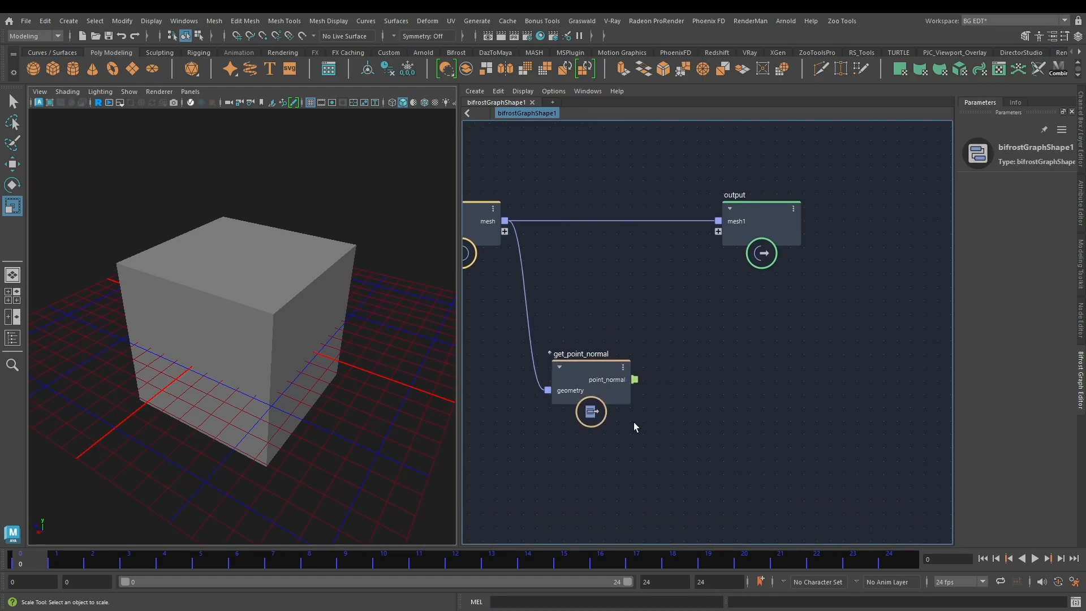
{"action": "left_click_drag", "start_coordinate": [665, 308], "coordinate": [582, 477]}
{"action": "left_click_drag", "start_coordinate": [638, 357], "coordinate": [588, 396]}
{"action": "left_click_drag", "start_coordinate": [655, 319], "coordinate": [604, 425]}
{"action": "left_click", "coordinate": [649, 335]}
Step: Add a value node below get_point_normal and set its type to a 3-component 32-bit floating-point vector, with the parameters area widened
{"action": "middle_click_drag", "start_coordinate": [644, 460], "coordinate": [641, 429]}
{"action": "key", "text": "Tab"}
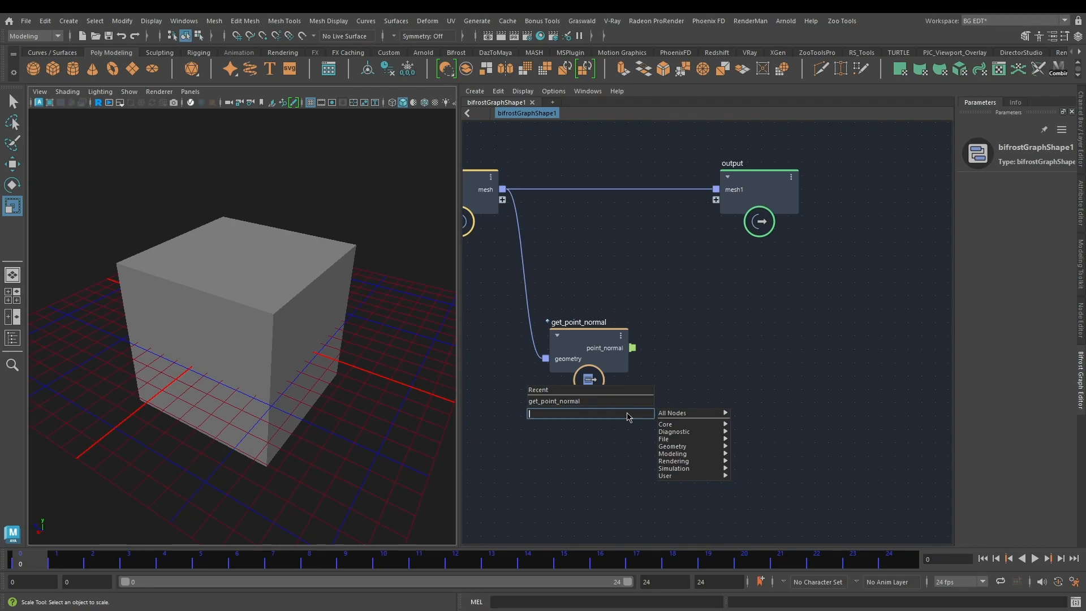
{"action": "type", "text": "valu"}
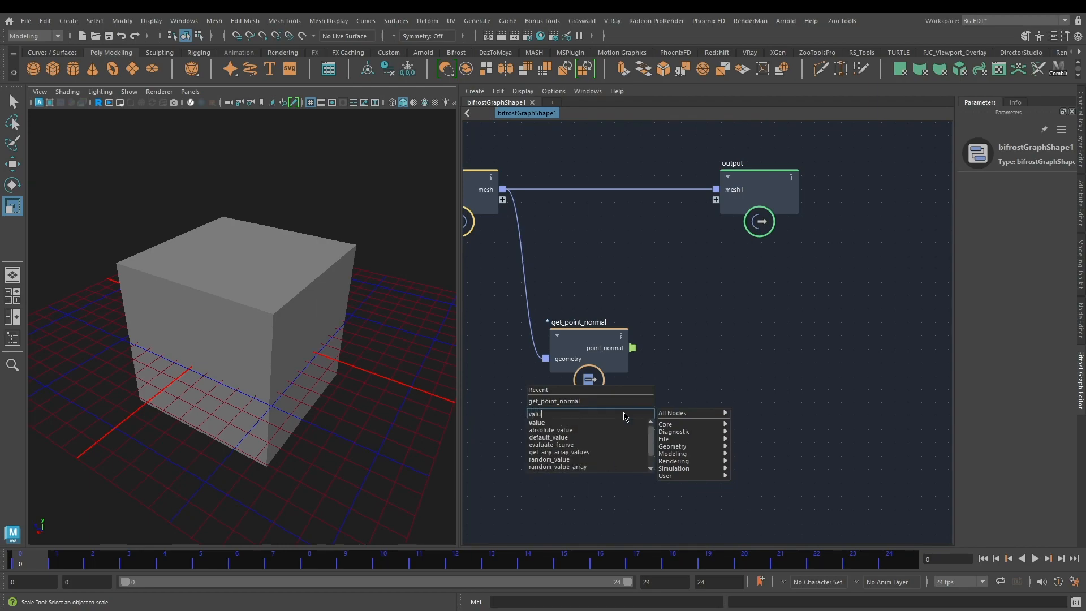
{"action": "left_click", "coordinate": [540, 422]}
{"action": "left_click", "coordinate": [1060, 186]}
{"action": "left_click", "coordinate": [490, 230]}
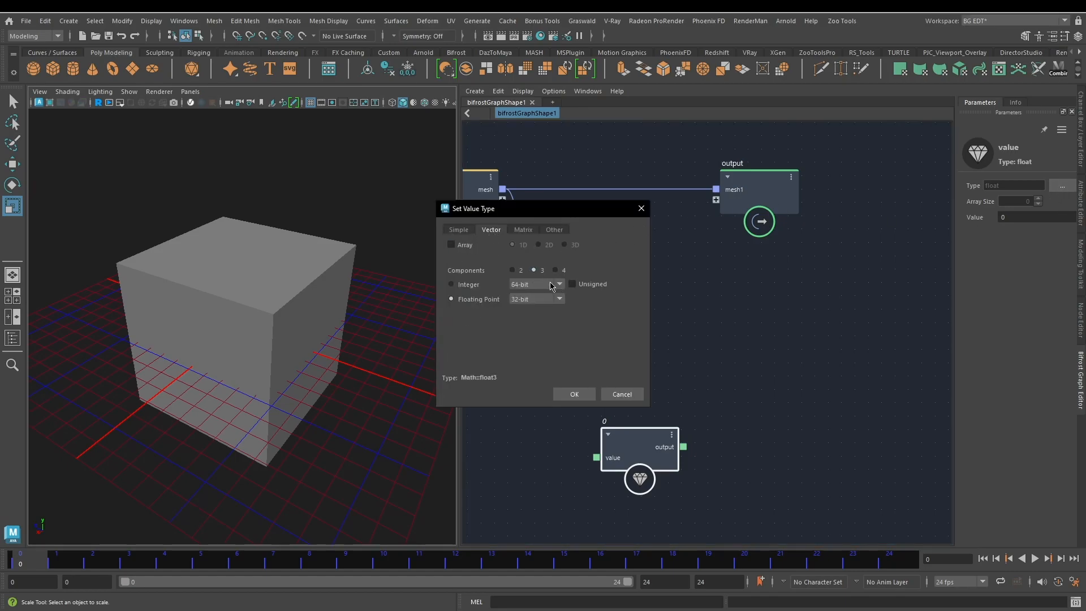
{"action": "left_click", "coordinate": [574, 394]}
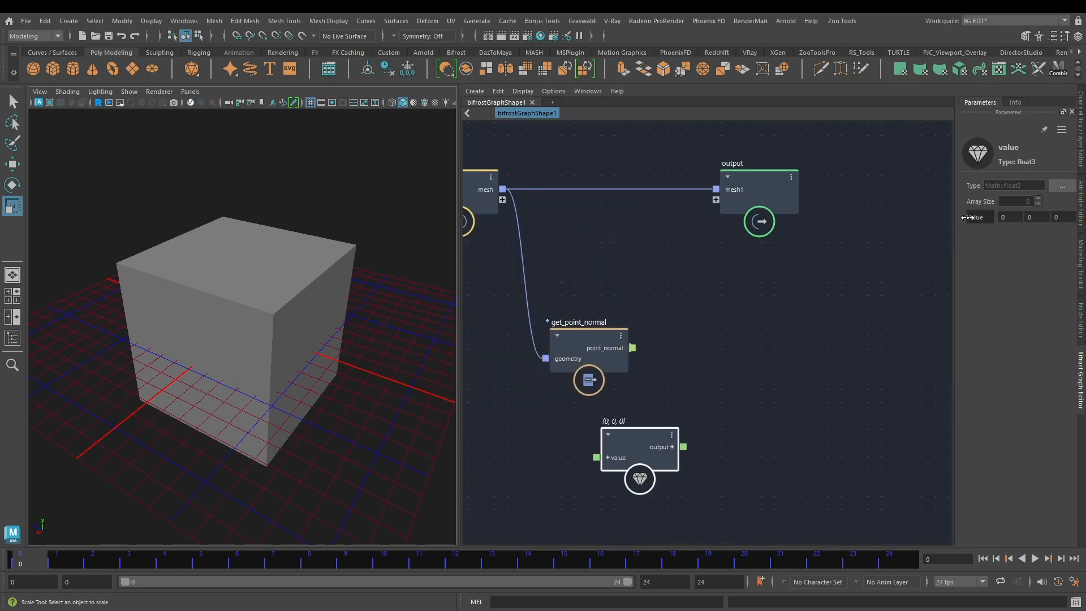
{"action": "left_click_drag", "start_coordinate": [956, 253], "coordinate": [905, 252]}
Step: Add a dot node and arrange it and the value node beside get_point_normal
{"action": "mouse_move", "coordinate": [749, 350]}
{"action": "middle_mouse_down", "text": "alt"}
{"action": "mouse_move", "coordinate": [756, 330]}
{"action": "mouse_move", "coordinate": [734, 352]}
{"action": "middle_mouse_up", "text": "alt"}
{"action": "left_click", "coordinate": [735, 353]}
{"action": "key", "text": "Tab"}
{"action": "type", "text": "dot"}
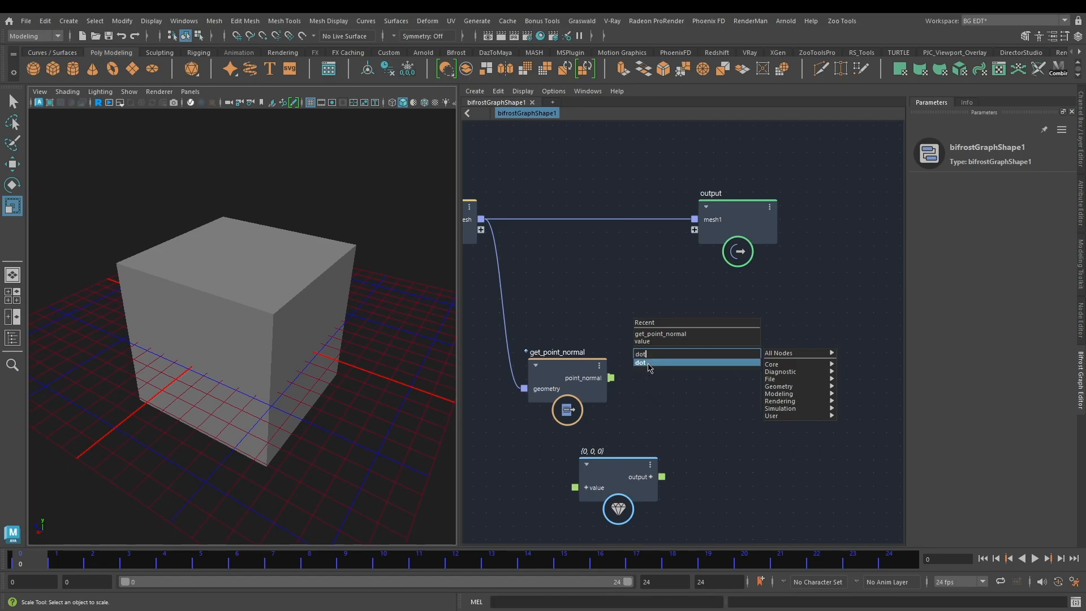
{"action": "left_click", "coordinate": [658, 361]}
{"action": "left_click_drag", "start_coordinate": [615, 472], "coordinate": [572, 475]}
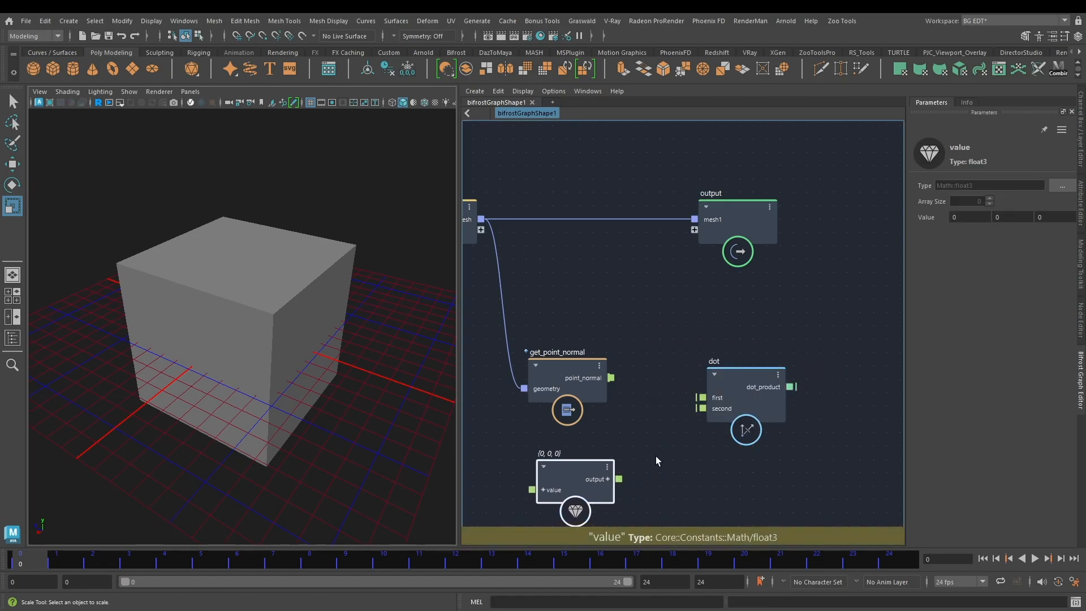
{"action": "left_click_drag", "start_coordinate": [734, 371], "coordinate": [711, 349]}
Step: Connect point_normal and the value node's output to the dot node's first and second ports, and set the vector to (0, 1, 0)
{"action": "left_click_drag", "start_coordinate": [610, 377], "coordinate": [679, 376]}
{"action": "left_click_drag", "start_coordinate": [619, 479], "coordinate": [679, 386]}
{"action": "left_click_drag", "start_coordinate": [516, 534], "coordinate": [517, 533]}
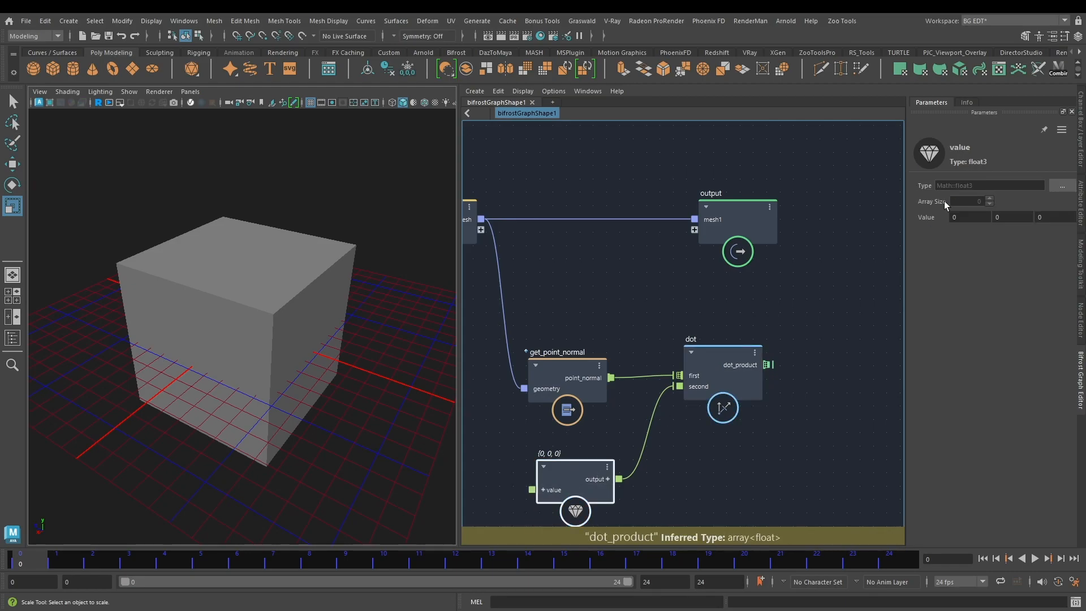
{"action": "left_click", "coordinate": [1004, 217]}
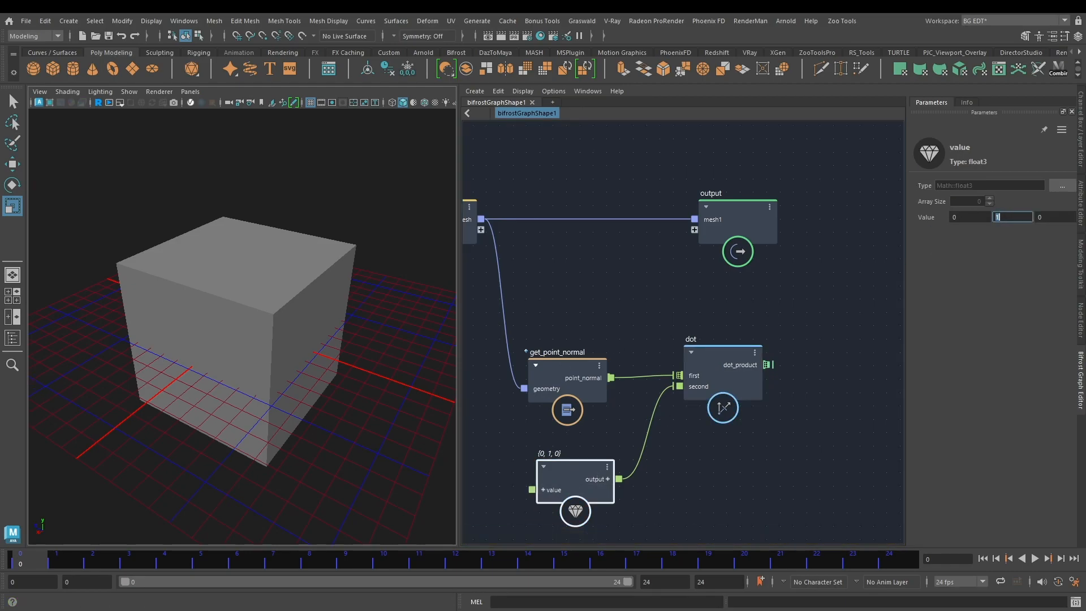
Step: Add a scatter_points node to the graph beyond the dot node
{"action": "middle_click_drag", "start_coordinate": [772, 307], "coordinate": [707, 317], "text": "alt"}
{"action": "scroll", "coordinate": [707, 317], "scroll_direction": "down", "scroll_amount": 1}
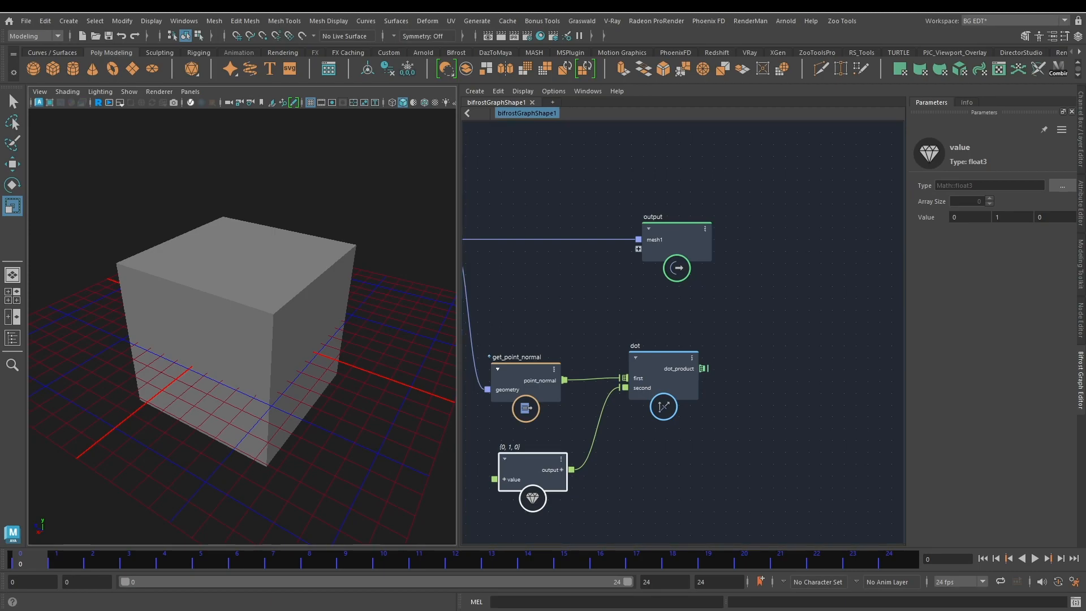
{"action": "left_click", "coordinate": [782, 293]}
{"action": "middle_click_drag", "start_coordinate": [783, 293], "coordinate": [722, 348], "text": "alt"}
{"action": "key", "text": "Tab"}
{"action": "type", "text": "scatter"}
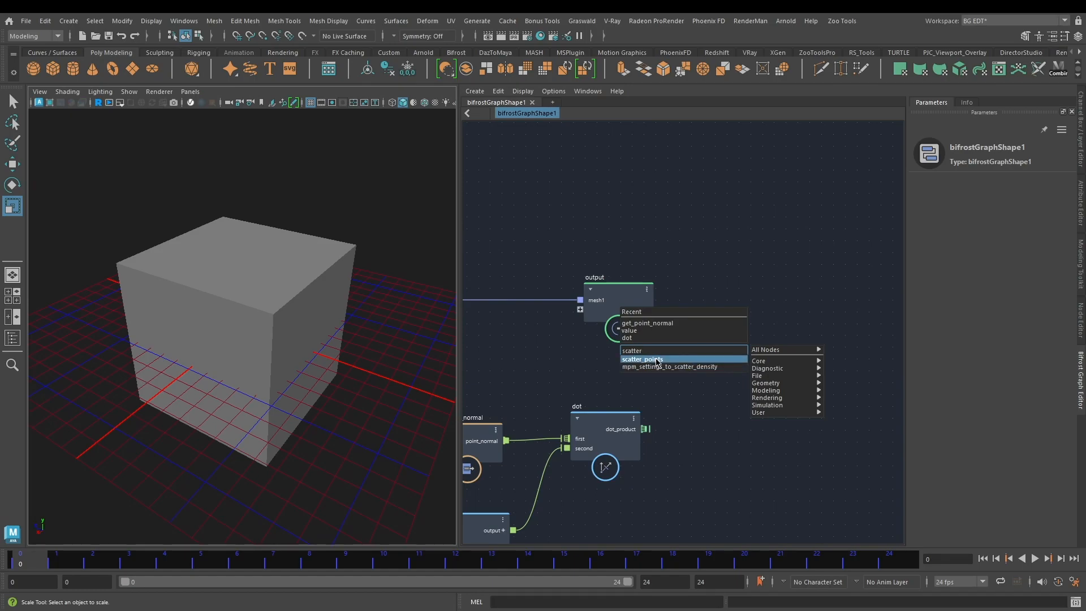
{"action": "left_click", "coordinate": [655, 360]}
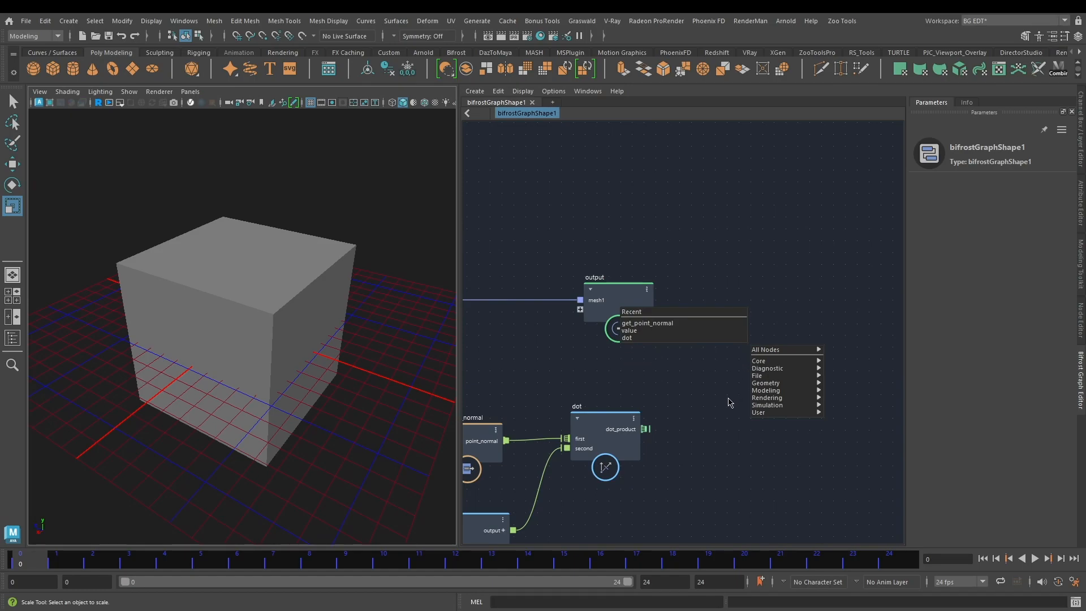
Step: Move the output node farther away from the other nodes and place scatter_points in the gap next to dot
{"action": "middle_click_drag", "start_coordinate": [710, 336], "coordinate": [622, 303], "text": "alt"}
{"action": "scroll", "coordinate": [690, 258], "scroll_direction": "down", "scroll_amount": 1}
{"action": "scroll", "coordinate": [690, 257], "scroll_direction": "down", "scroll_amount": 2}
{"action": "scroll", "coordinate": [702, 263], "scroll_direction": "down", "scroll_amount": 2}
{"action": "left_click_drag", "start_coordinate": [569, 308], "coordinate": [884, 297]}
{"action": "middle_click_drag", "start_coordinate": [678, 278], "coordinate": [781, 233], "text": "alt"}
{"action": "scroll", "coordinate": [709, 317], "scroll_direction": "up", "scroll_amount": 2}
{"action": "left_click_drag", "start_coordinate": [755, 326], "coordinate": [765, 292]}
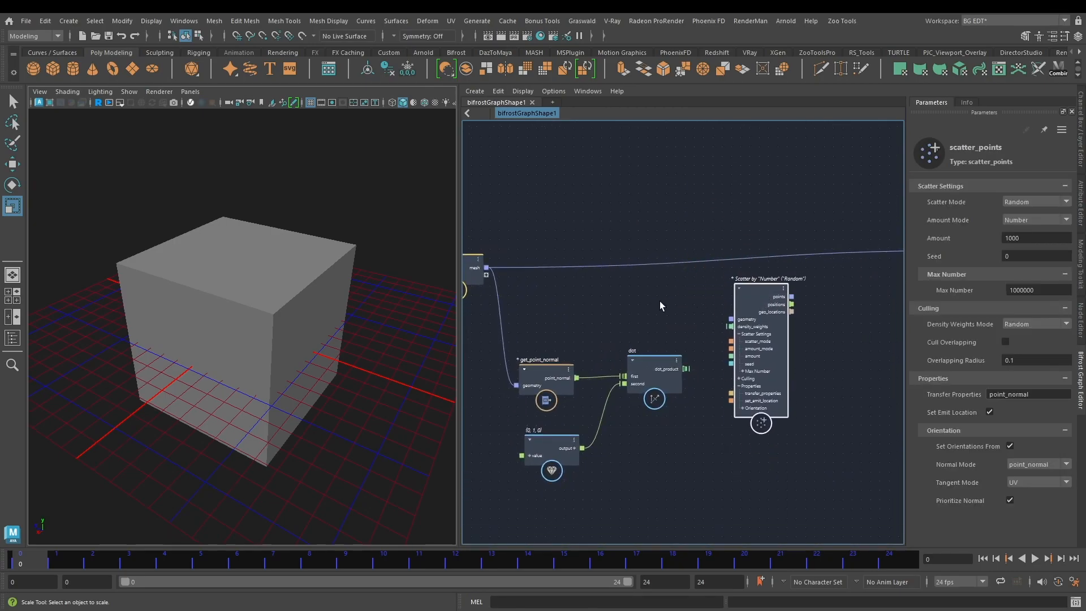
Step: Connect the input mesh to scatter_points' geometry port and dot_product to its density_weights port
{"action": "scroll", "coordinate": [703, 298], "scroll_direction": "up", "scroll_amount": 2}
{"action": "mouse_move", "coordinate": [595, 289]}
{"action": "middle_mouse_down", "text": "alt"}
{"action": "mouse_move", "coordinate": [702, 299]}
{"action": "mouse_move", "coordinate": [635, 309]}
{"action": "mouse_move", "coordinate": [602, 291]}
{"action": "middle_mouse_up", "text": "alt"}
{"action": "left_click_drag", "start_coordinate": [508, 269], "coordinate": [813, 333]}
{"action": "middle_click_drag", "start_coordinate": [802, 326], "coordinate": [769, 303], "text": "alt"}
{"action": "left_click_drag", "start_coordinate": [473, 246], "coordinate": [782, 312]}
{"action": "scroll", "coordinate": [748, 347], "scroll_direction": "up", "scroll_amount": 2}
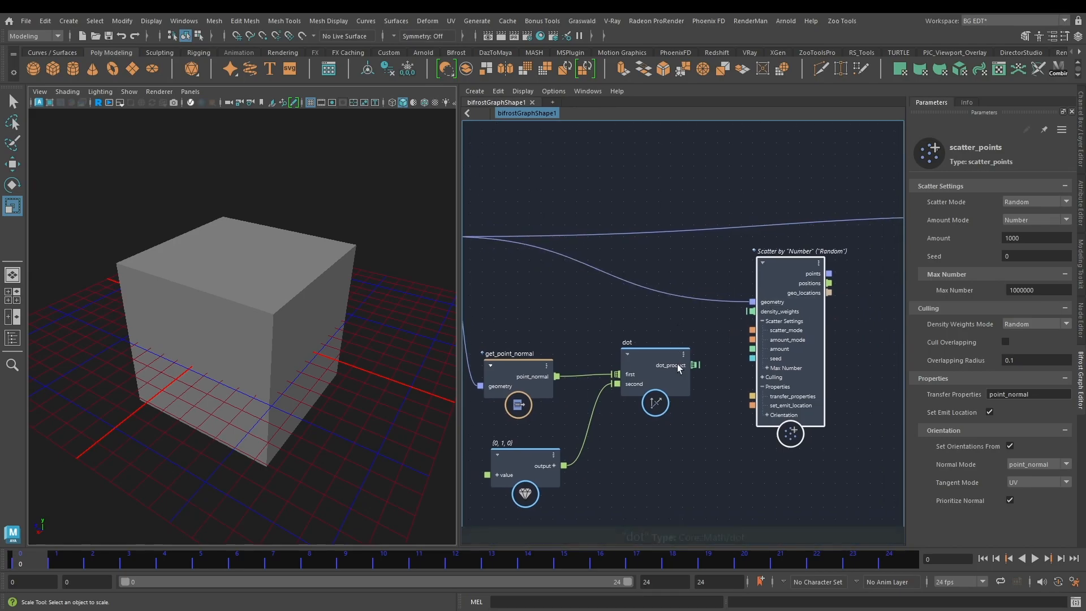
{"action": "mouse_move", "coordinate": [655, 470]}
{"action": "middle_mouse_down", "text": "alt"}
{"action": "mouse_move", "coordinate": [730, 436]}
{"action": "mouse_move", "coordinate": [660, 454]}
{"action": "middle_mouse_up", "text": "alt"}
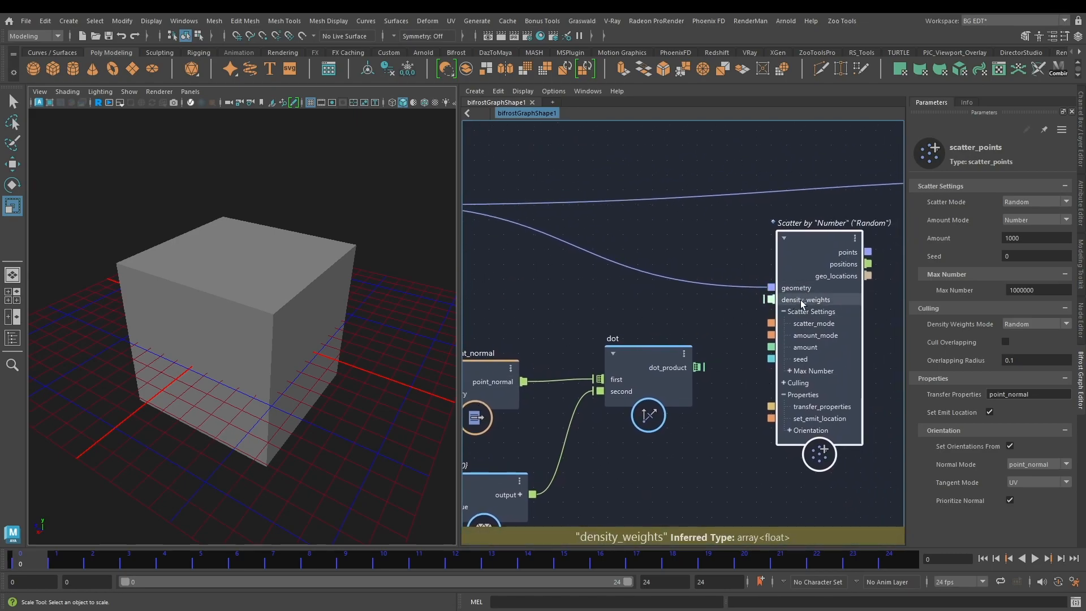
{"action": "left_click_drag", "start_coordinate": [703, 367], "coordinate": [772, 299]}
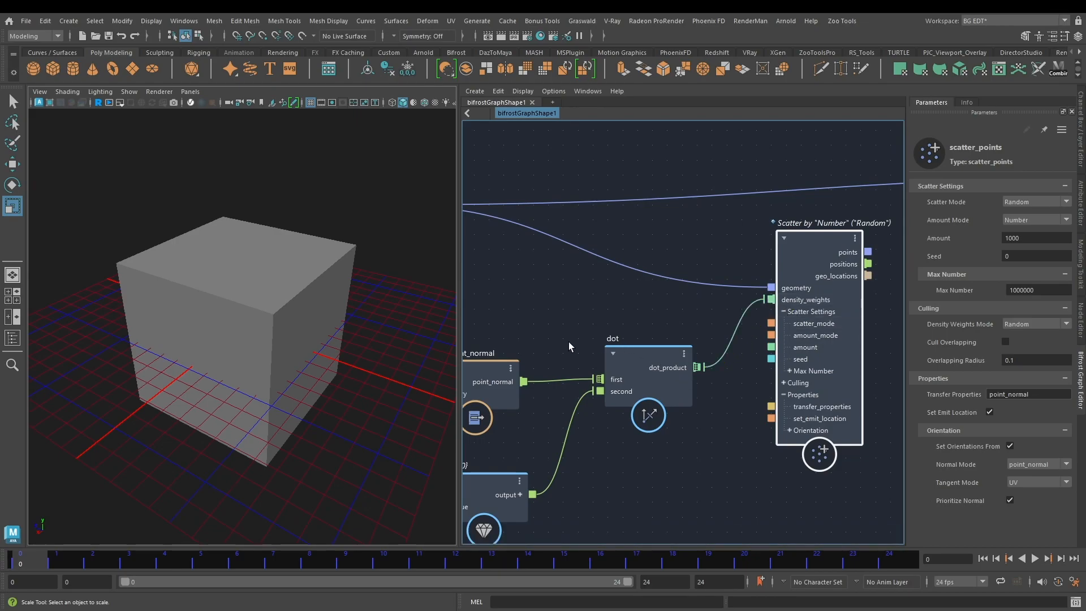
Step: Add an assign_diagnostic_material node and place it below the scatter_points node
{"action": "scroll", "coordinate": [619, 298], "scroll_direction": "down", "scroll_amount": 2}
{"action": "middle_click_drag", "start_coordinate": [852, 311], "coordinate": [749, 269], "text": "alt"}
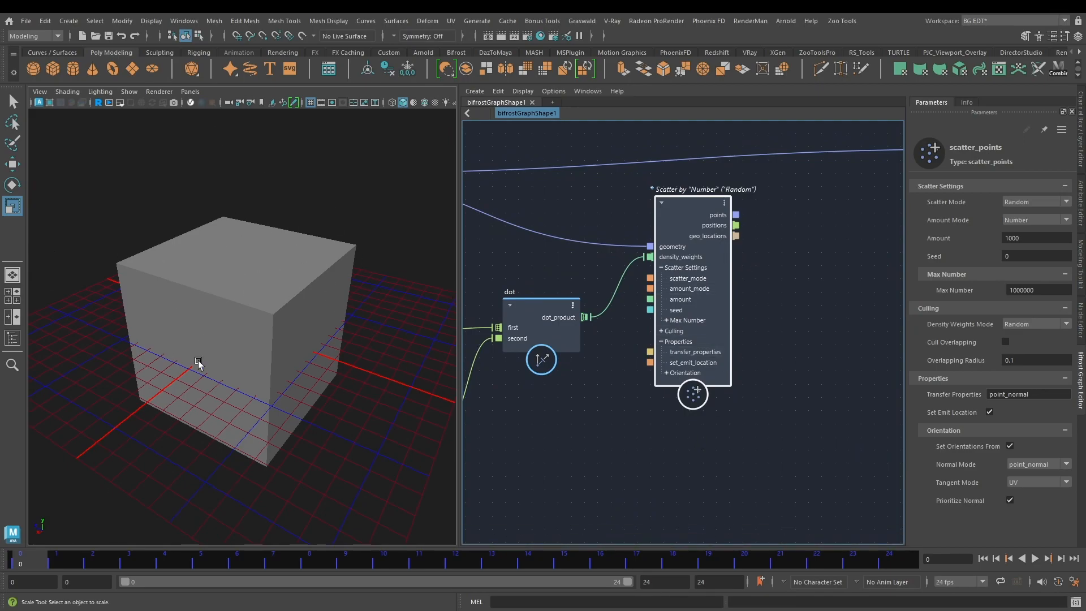
{"action": "middle_click_drag", "start_coordinate": [561, 461], "coordinate": [694, 382], "text": "alt"}
{"action": "left_click", "coordinate": [694, 382]}
{"action": "key", "text": "Tab"}
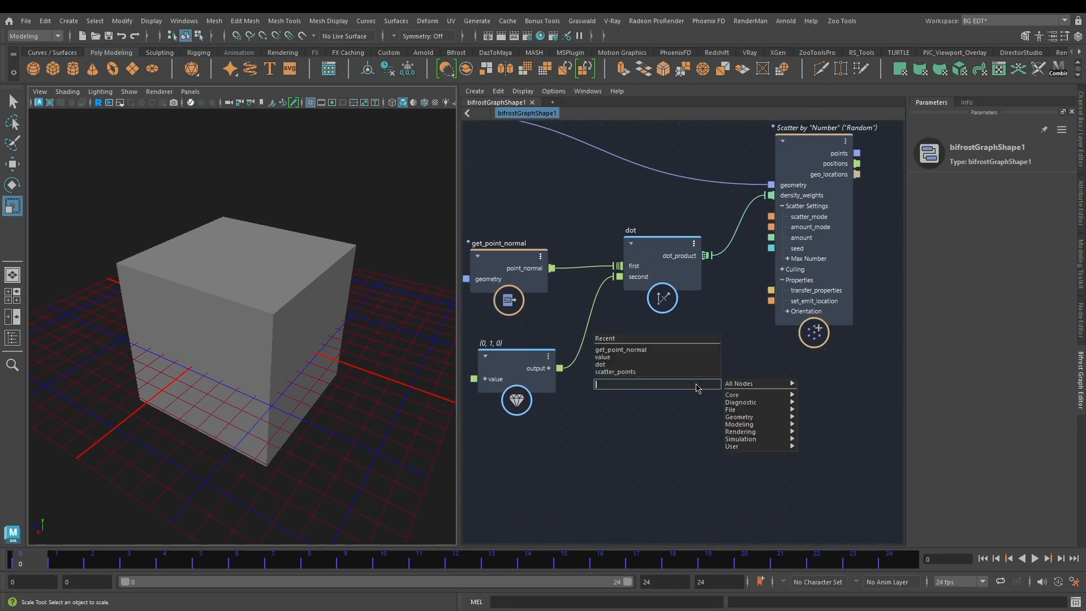
{"action": "type", "text": "ass"}
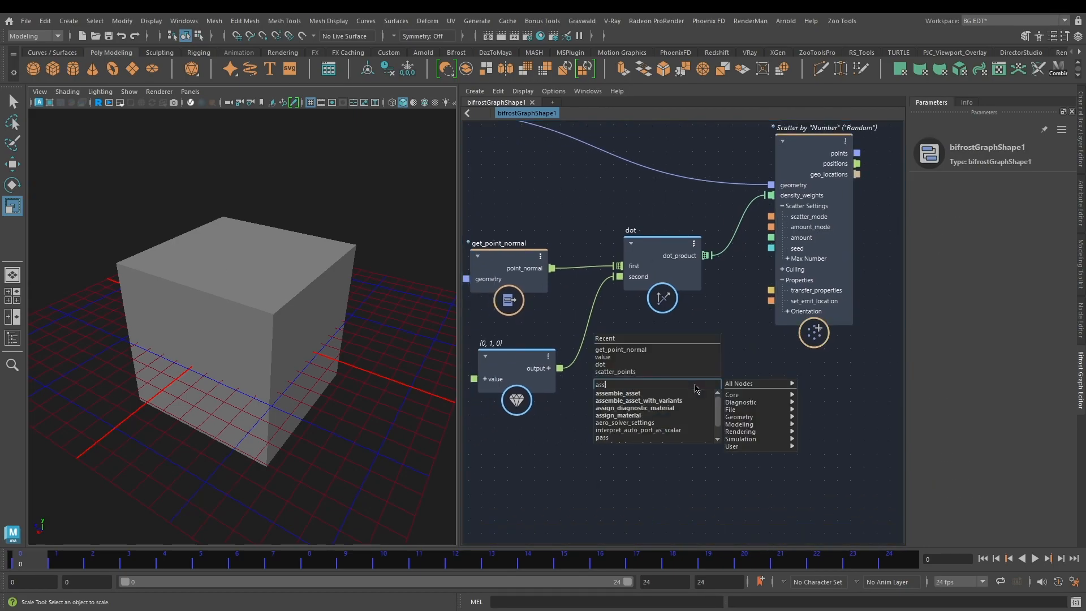
{"action": "left_click", "coordinate": [725, 419]}
{"action": "middle_click_drag", "start_coordinate": [809, 414], "coordinate": [773, 425], "text": "alt"}
Step: Connect the input mesh to the diagnostic material's geometry port and dot_product to its emission_color port
{"action": "scroll", "coordinate": [698, 392], "scroll_direction": "down", "scroll_amount": 1}
{"action": "middle_click_drag", "start_coordinate": [681, 365], "coordinate": [773, 402], "text": "alt"}
{"action": "left_click_drag", "start_coordinate": [514, 191], "coordinate": [739, 471]}
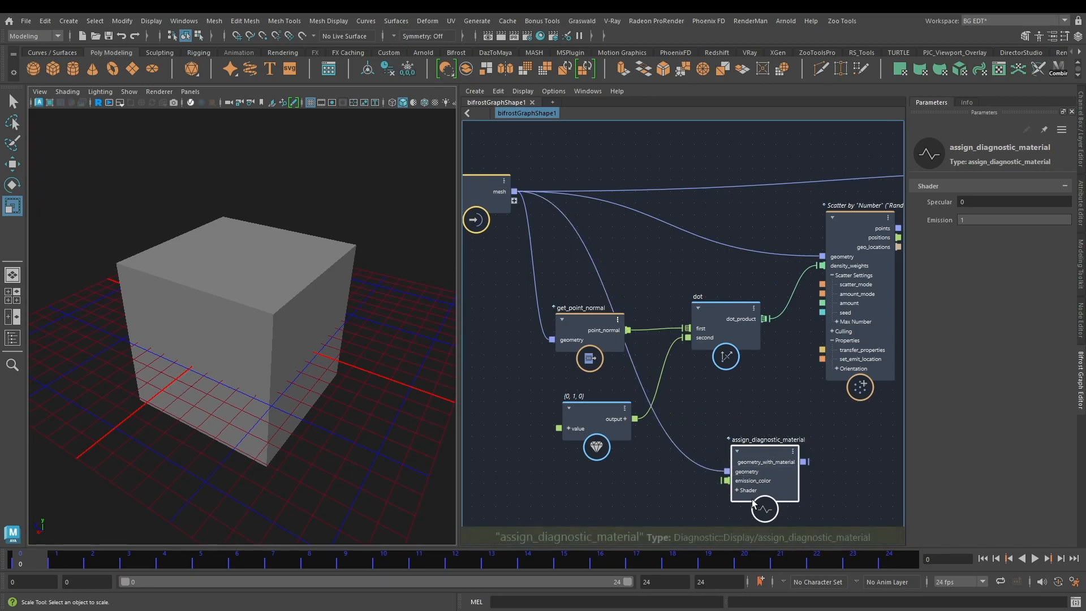
{"action": "left_click_drag", "start_coordinate": [765, 319], "coordinate": [733, 486]}
Step: Move the output node beside assign_diagnostic_material, connect geometry_with_material to a new output port, and inspect the shaded cube
{"action": "middle_click_drag", "start_coordinate": [890, 445], "coordinate": [693, 436], "text": "alt"}
{"action": "scroll", "coordinate": [734, 443], "scroll_direction": "down", "scroll_amount": 3}
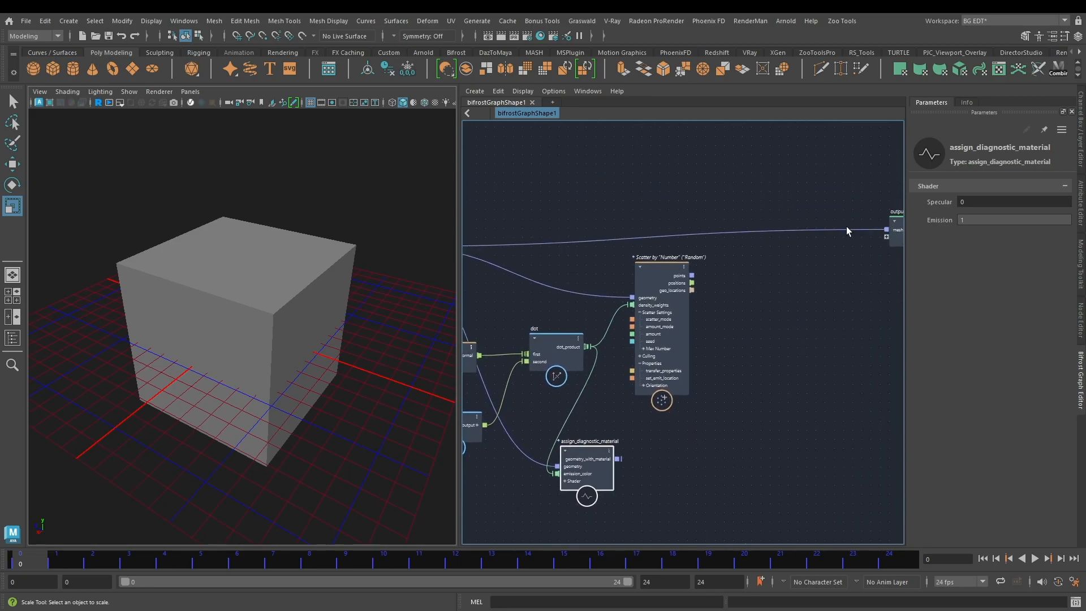
{"action": "middle_click_drag", "start_coordinate": [845, 231], "coordinate": [795, 186], "text": "alt"}
{"action": "left_click_drag", "start_coordinate": [854, 181], "coordinate": [747, 395]}
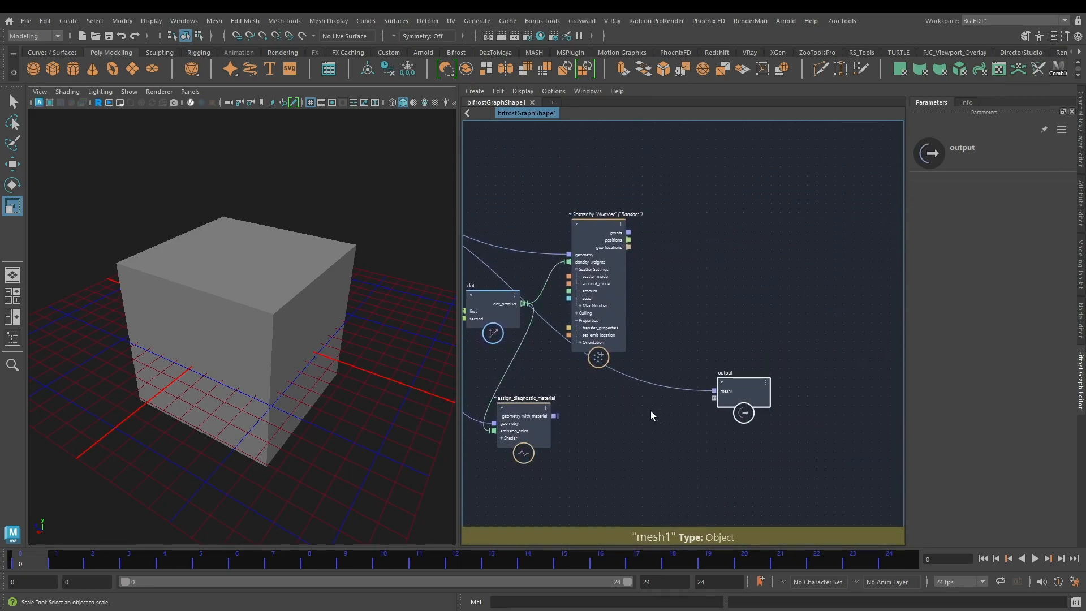
{"action": "scroll", "coordinate": [582, 429], "scroll_direction": "up", "scroll_amount": 2}
{"action": "left_click_drag", "start_coordinate": [546, 412], "coordinate": [754, 387]}
{"action": "mouse_move", "coordinate": [283, 357]}
{"action": "left_mouse_down", "text": "alt"}
{"action": "mouse_move", "coordinate": [291, 325]}
{"action": "mouse_move", "coordinate": [269, 308]}
{"action": "mouse_move", "coordinate": [225, 337]}
{"action": "left_mouse_up", "text": "alt"}
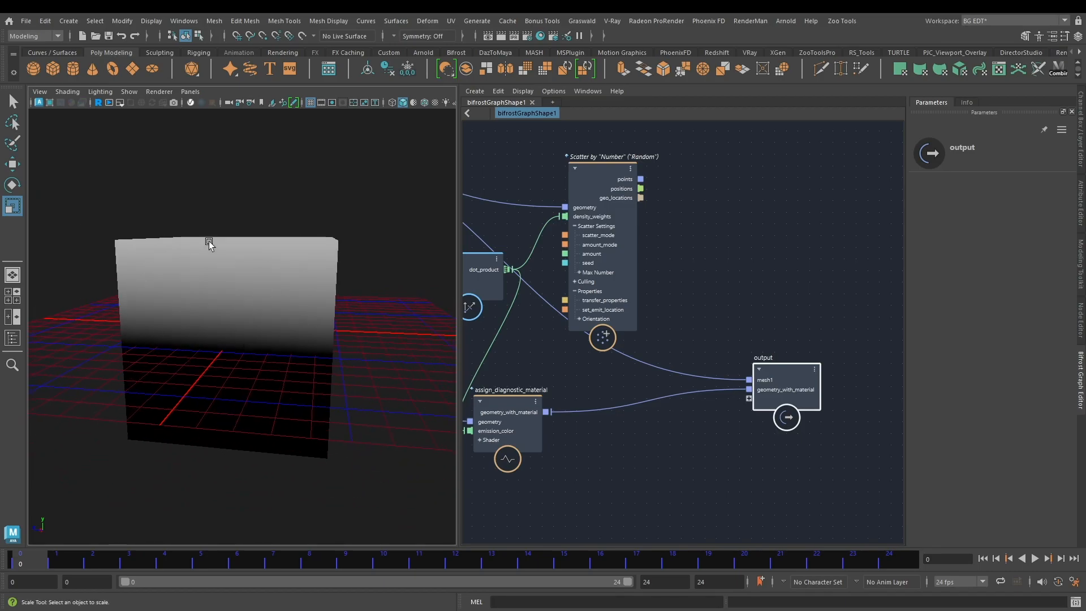
{"action": "left_click_drag", "start_coordinate": [248, 288], "coordinate": [152, 315], "text": "alt"}
{"action": "left_click_drag", "start_coordinate": [251, 280], "coordinate": [264, 220], "text": "alt"}
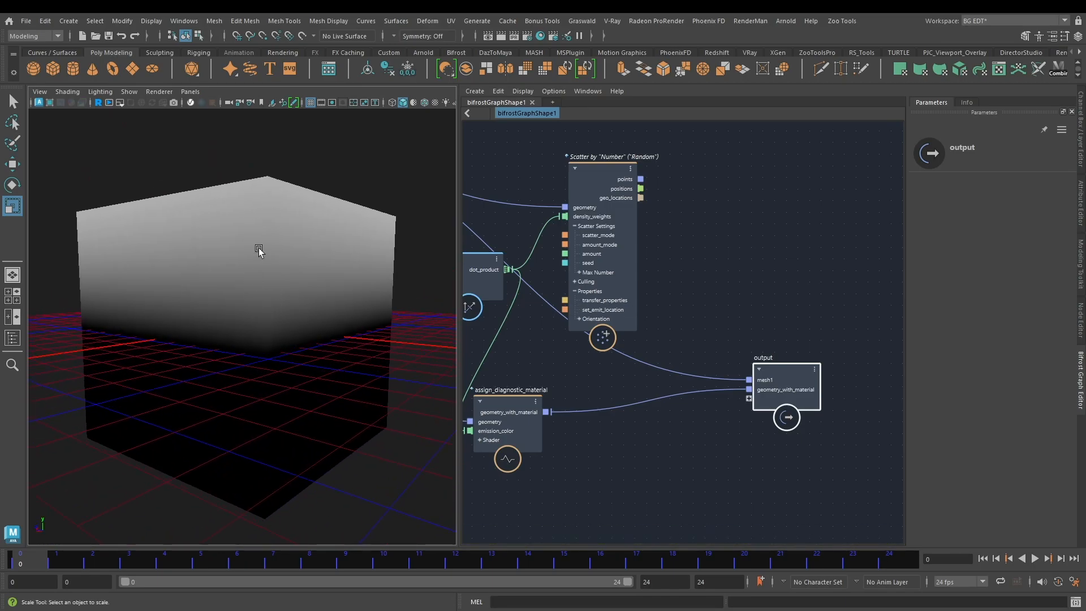
{"action": "left_click_drag", "start_coordinate": [269, 269], "coordinate": [286, 293], "text": "alt"}
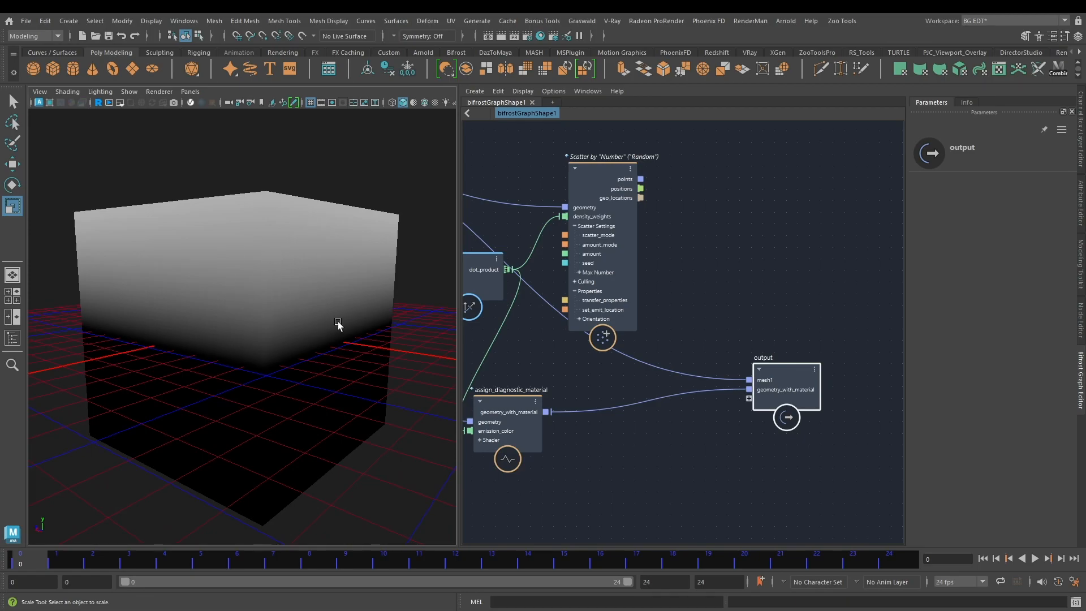
{"action": "left_click", "coordinate": [611, 431]}
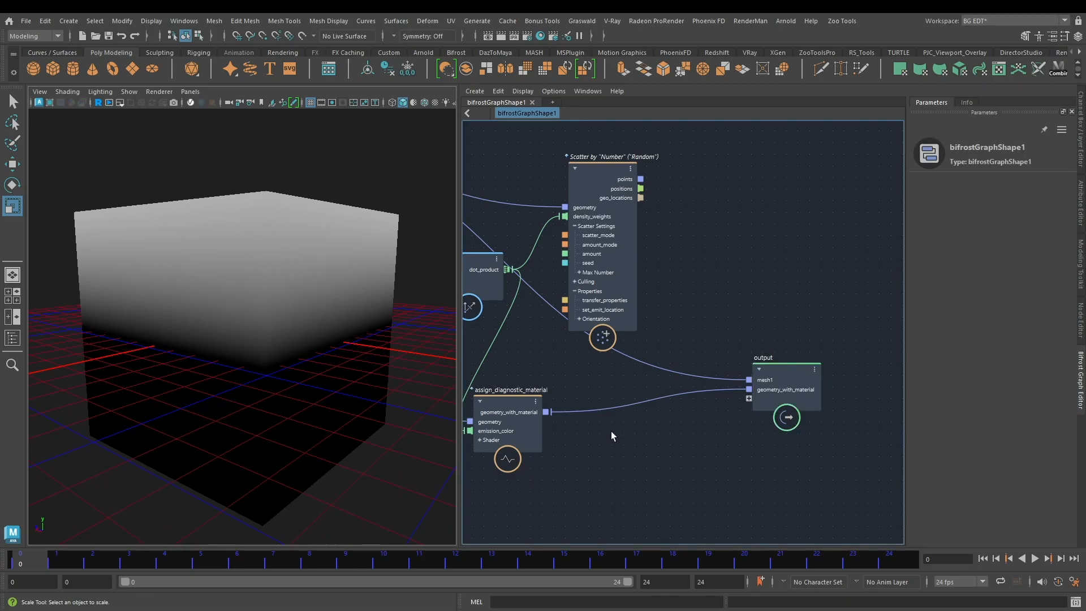
{"action": "key", "text": "Tab"}
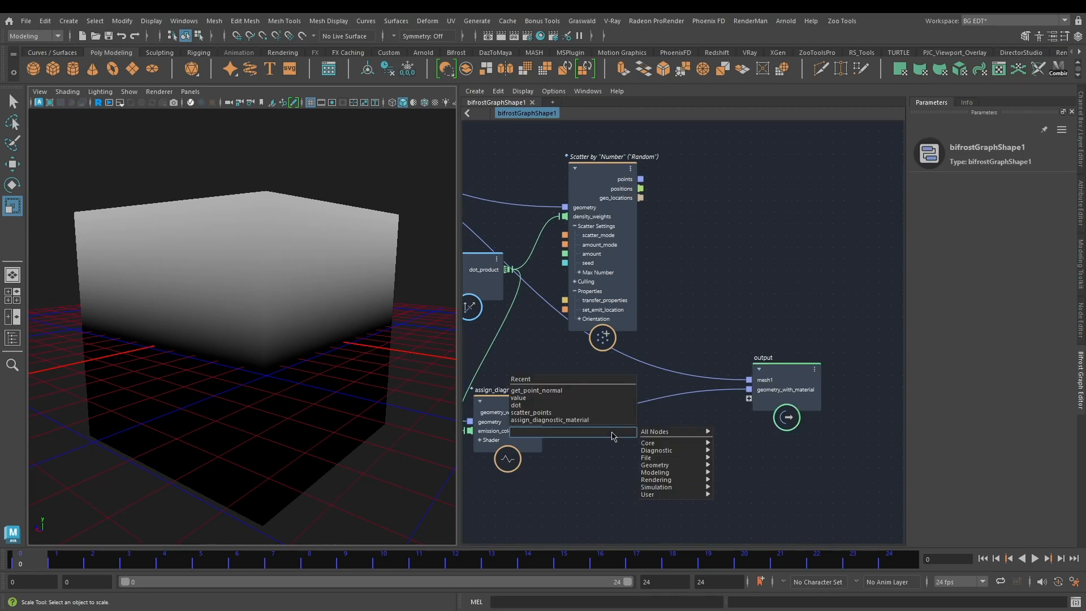
{"action": "type", "text": "e"}
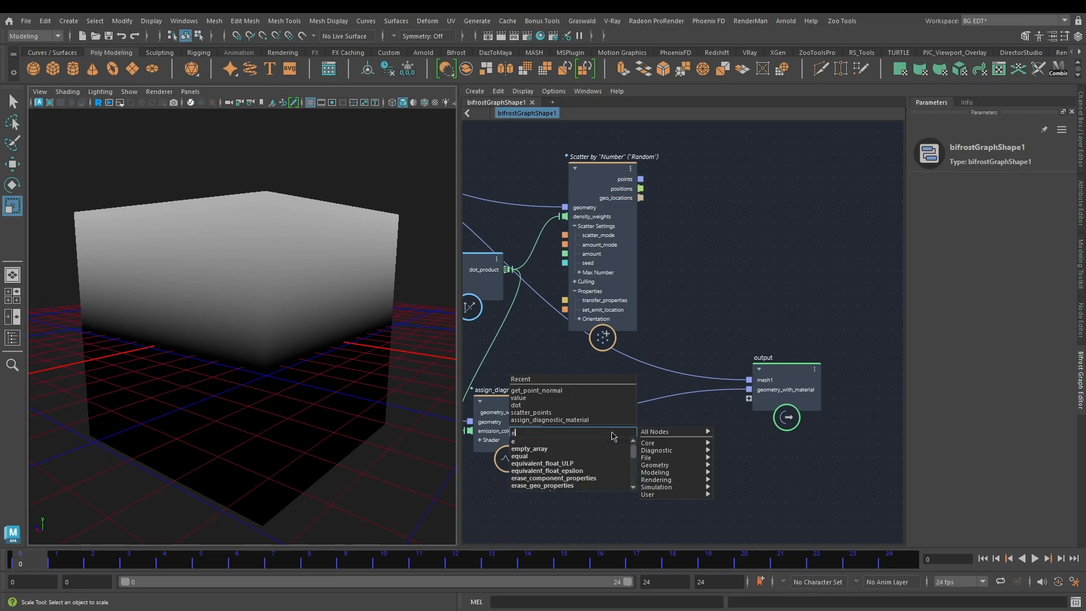
{"action": "key", "text": "Escape"}
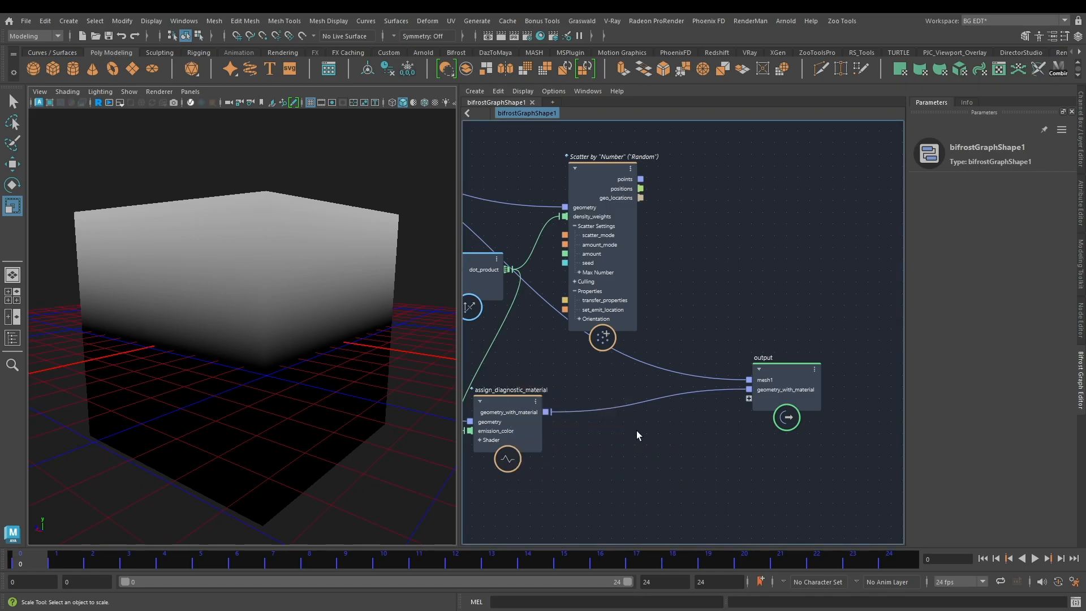
Step: Add an evaluate_fcurve node and place it between the dot and scatter_points nodes
{"action": "key", "text": "Tab"}
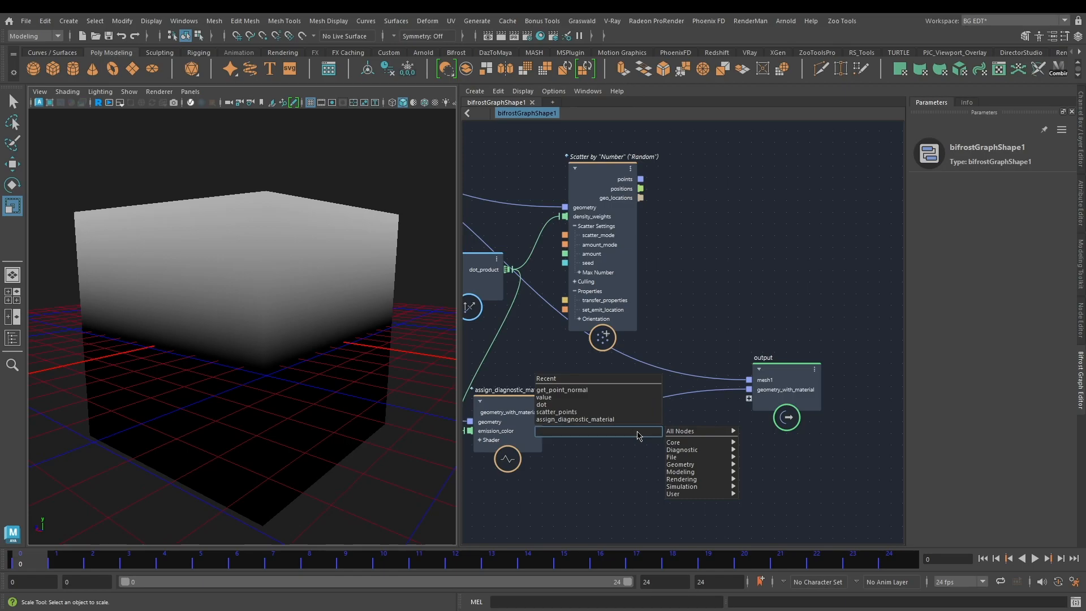
{"action": "type", "text": "fc"}
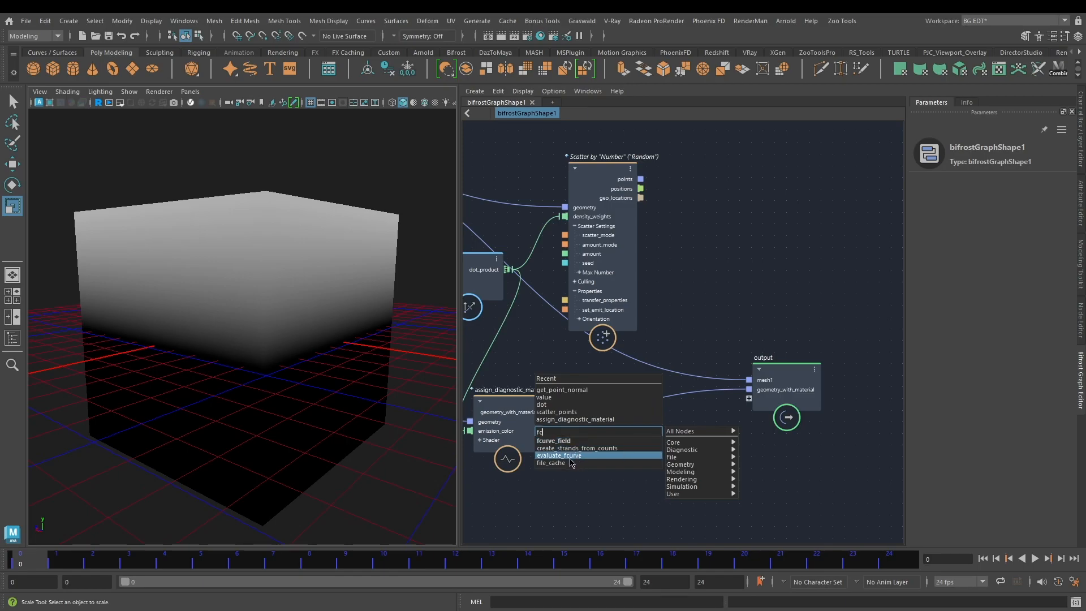
{"action": "left_click", "coordinate": [571, 461]}
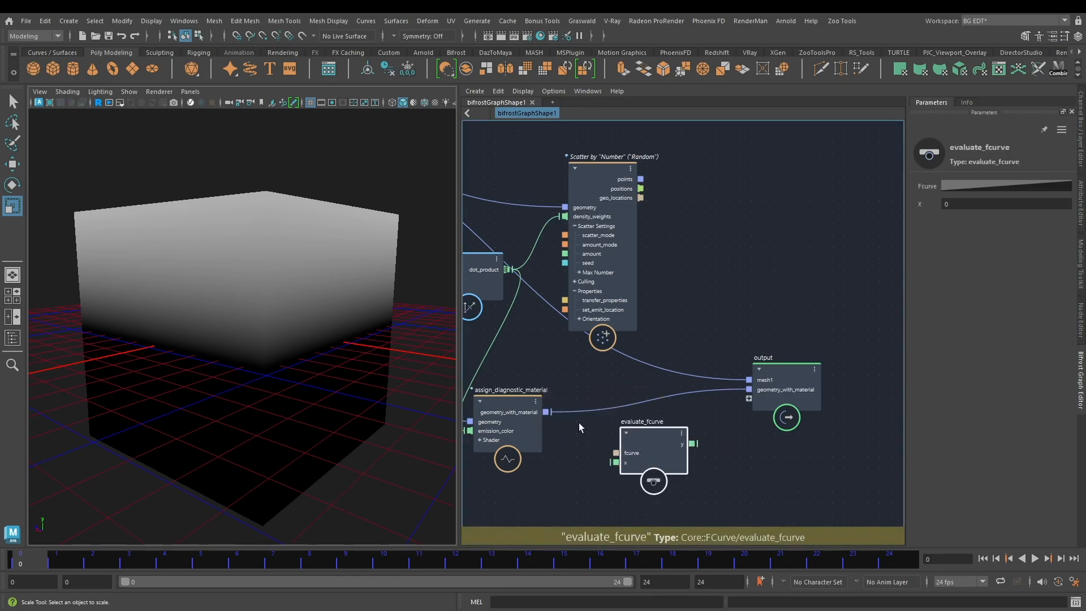
{"action": "middle_click_drag", "start_coordinate": [557, 388], "coordinate": [650, 425], "text": "alt"}
{"action": "left_click", "coordinate": [714, 222]}
{"action": "left_click_drag", "start_coordinate": [690, 239], "coordinate": [782, 130]}
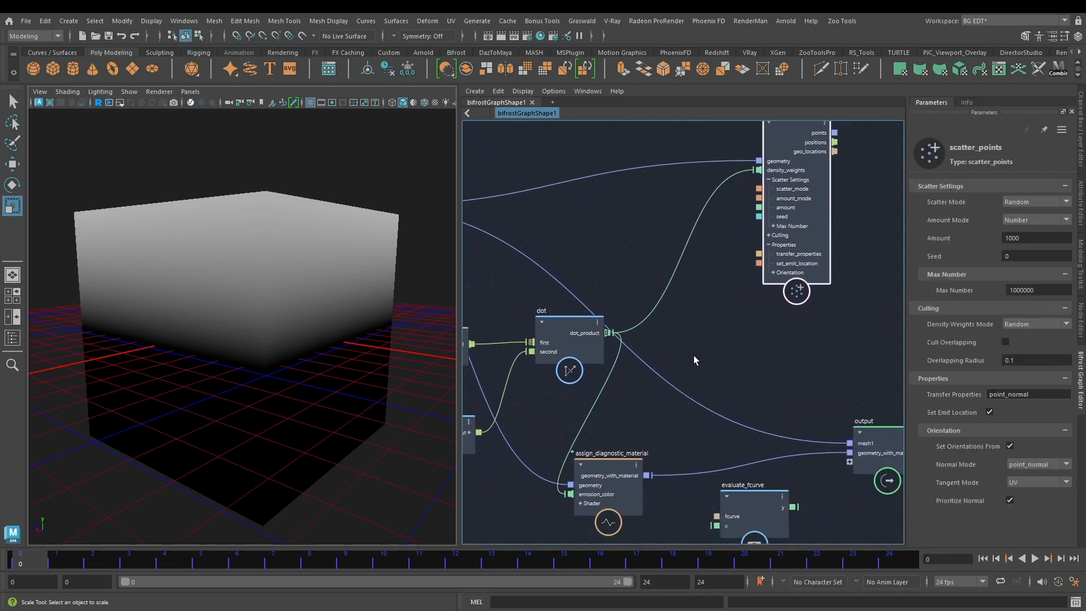
{"action": "left_click_drag", "start_coordinate": [747, 501], "coordinate": [704, 329]}
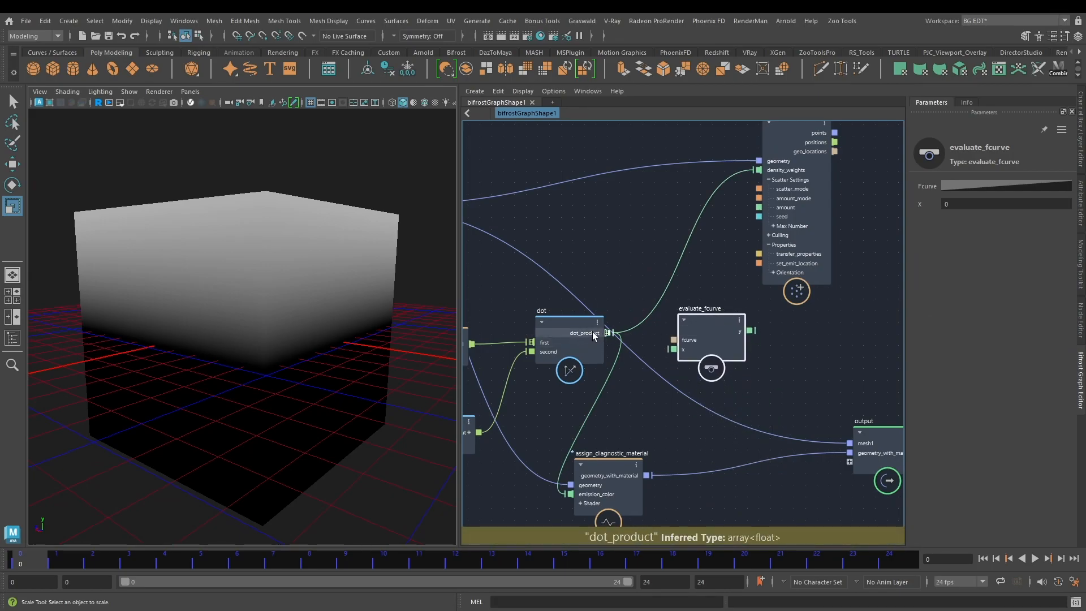
Step: Connect dot_product to evaluate_fcurve's x port and its y output to the diagnostic material's emission_color
{"action": "scroll", "coordinate": [600, 337], "scroll_direction": "up", "scroll_amount": 2}
{"action": "left_click_drag", "start_coordinate": [610, 334], "coordinate": [691, 356]}
{"action": "middle_click_drag", "start_coordinate": [787, 343], "coordinate": [768, 332], "text": "alt"}
{"action": "mouse_move", "coordinate": [681, 322]}
{"action": "left_click_drag", "start_coordinate": [745, 296], "coordinate": [542, 482]}
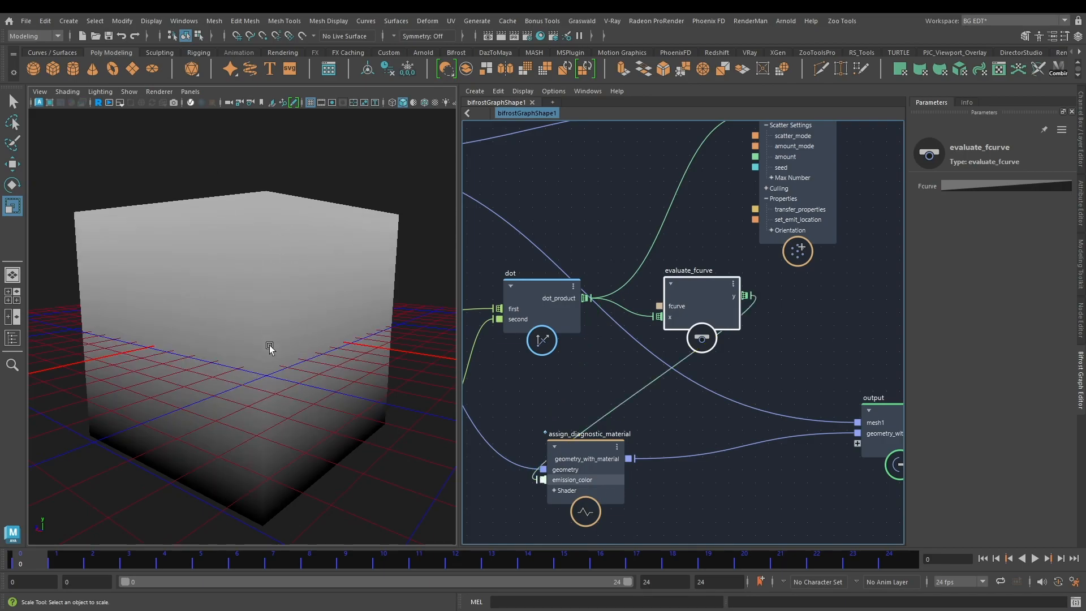
Step: Pull the fcurve's start point below zero, adjust its end point to about 1.02, 1.06, and inspect the cube's shading
{"action": "left_click", "coordinate": [1043, 186]}
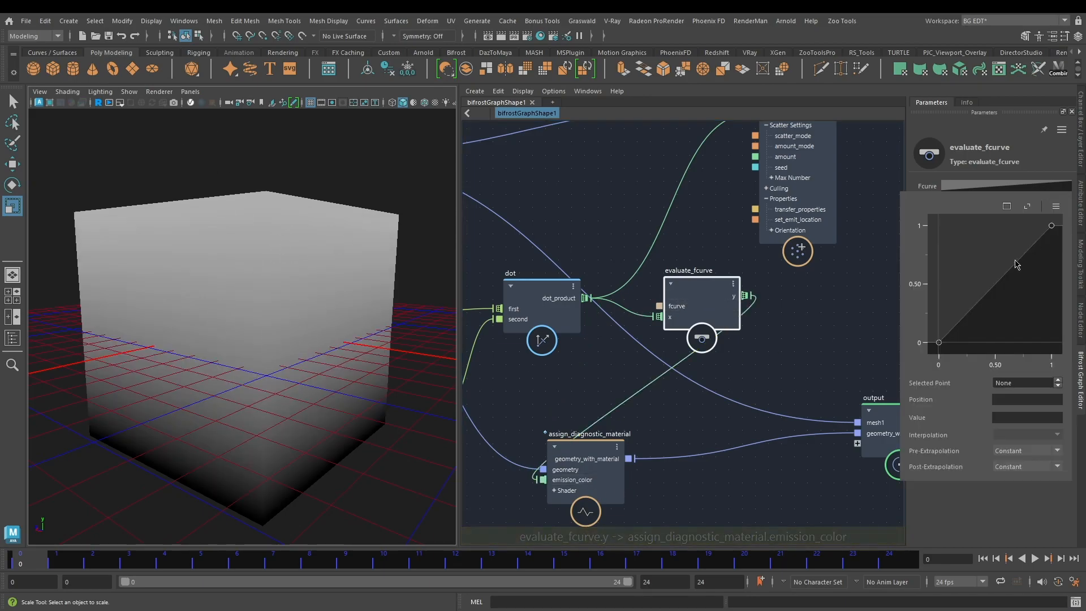
{"action": "scroll", "coordinate": [990, 283], "scroll_direction": "down", "scroll_amount": 4}
{"action": "scroll", "coordinate": [991, 282], "scroll_direction": "down", "scroll_amount": 1}
{"action": "left_click_drag", "start_coordinate": [970, 312], "coordinate": [974, 346]}
{"action": "mouse_move", "coordinate": [1016, 261]}
{"action": "left_mouse_down"}
{"action": "mouse_move", "coordinate": [1016, 249]}
{"action": "mouse_move", "coordinate": [1016, 272]}
{"action": "mouse_move", "coordinate": [1018, 261]}
{"action": "left_mouse_up"}
{"action": "left_click_drag", "start_coordinate": [300, 198], "coordinate": [295, 223], "text": "alt"}
Step: Shape the fcurve's upper end by adjusting its points and handles, and shift the start point slightly inward
{"action": "left_click", "coordinate": [1016, 187]}
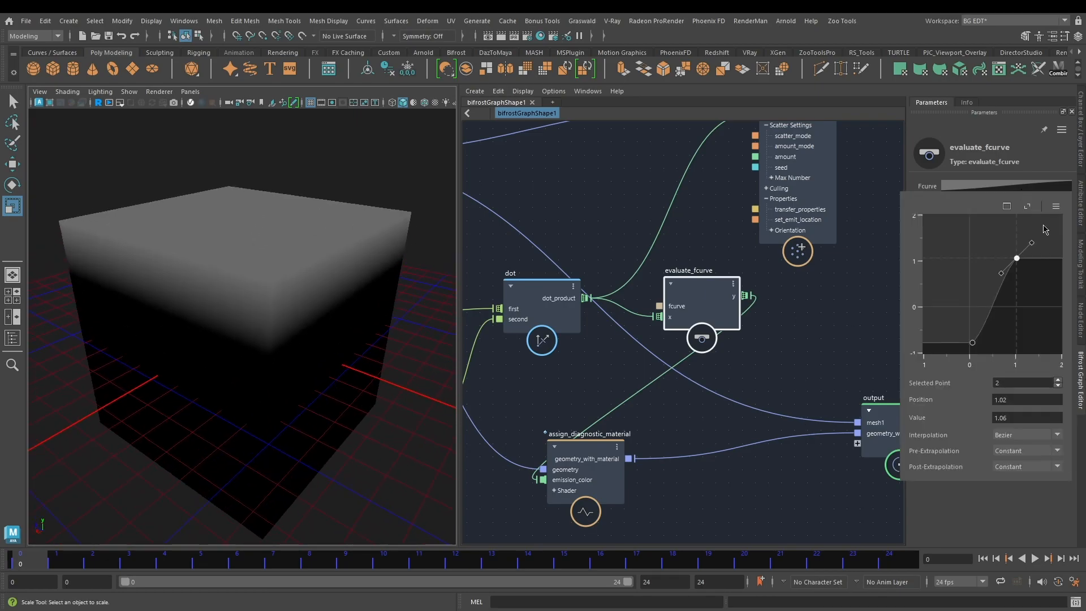
{"action": "mouse_move", "coordinate": [1031, 244]}
{"action": "left_mouse_down"}
{"action": "mouse_move", "coordinate": [1042, 259]}
{"action": "mouse_move", "coordinate": [1016, 246]}
{"action": "left_mouse_up"}
{"action": "left_click_drag", "start_coordinate": [974, 346], "coordinate": [981, 344]}
{"action": "left_click_drag", "start_coordinate": [1017, 248], "coordinate": [1034, 241]}
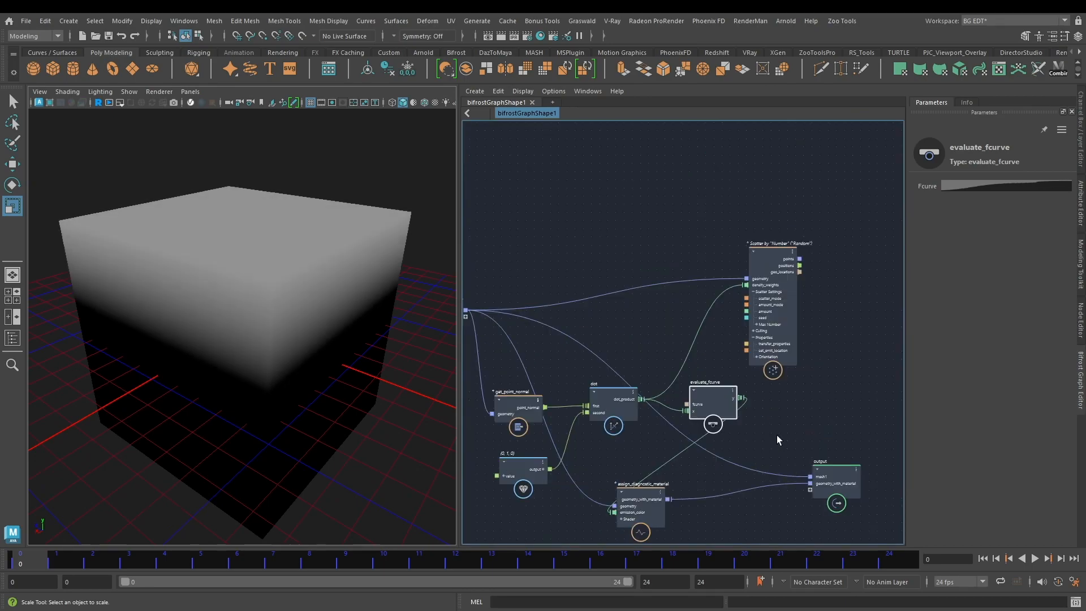
Step: Replace the density_weights input of scatter_points with evaluate_fcurve's y output and move the evaluate_fcurve node closer to scatter_points
{"action": "middle_click_drag", "start_coordinate": [776, 435], "coordinate": [790, 400], "text": "alt"}
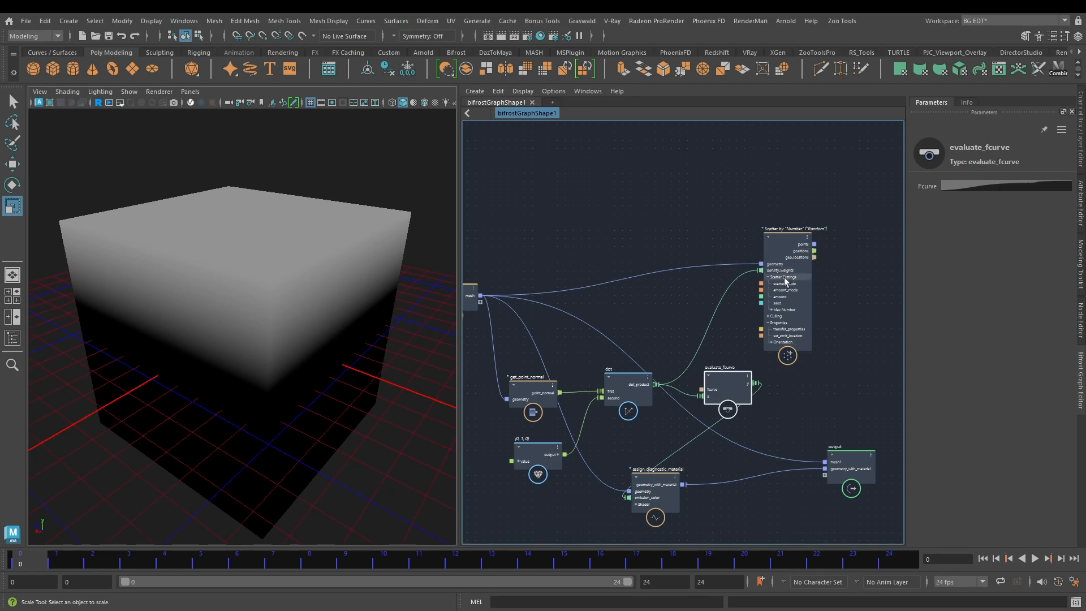
{"action": "scroll", "coordinate": [780, 281], "scroll_direction": "up", "scroll_amount": 2}
{"action": "middle_click_drag", "start_coordinate": [720, 367], "coordinate": [756, 328], "text": "alt"}
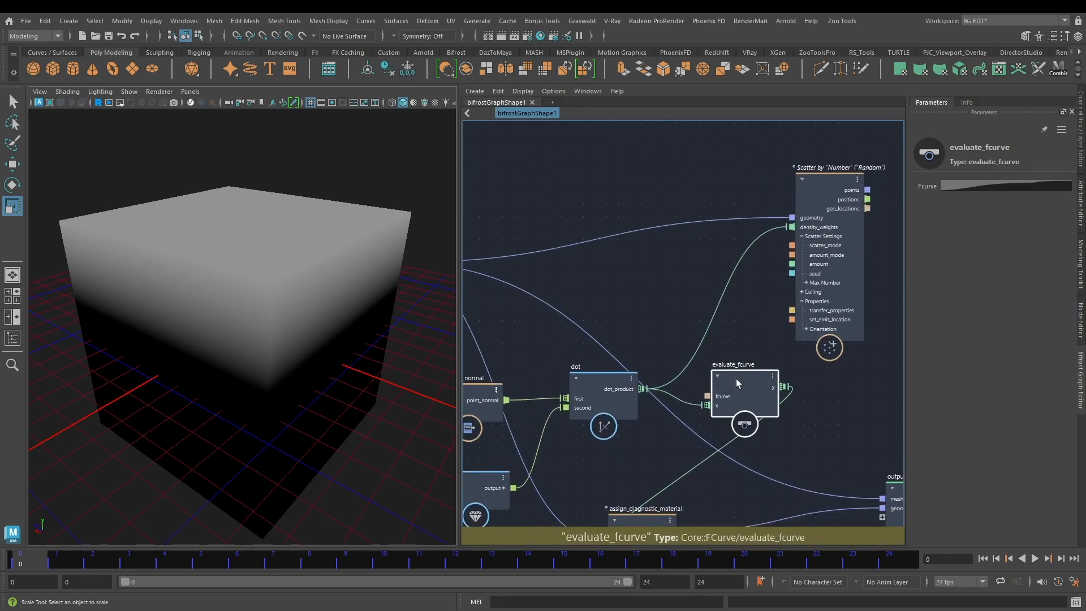
{"action": "left_click_drag", "start_coordinate": [785, 387], "coordinate": [793, 227]}
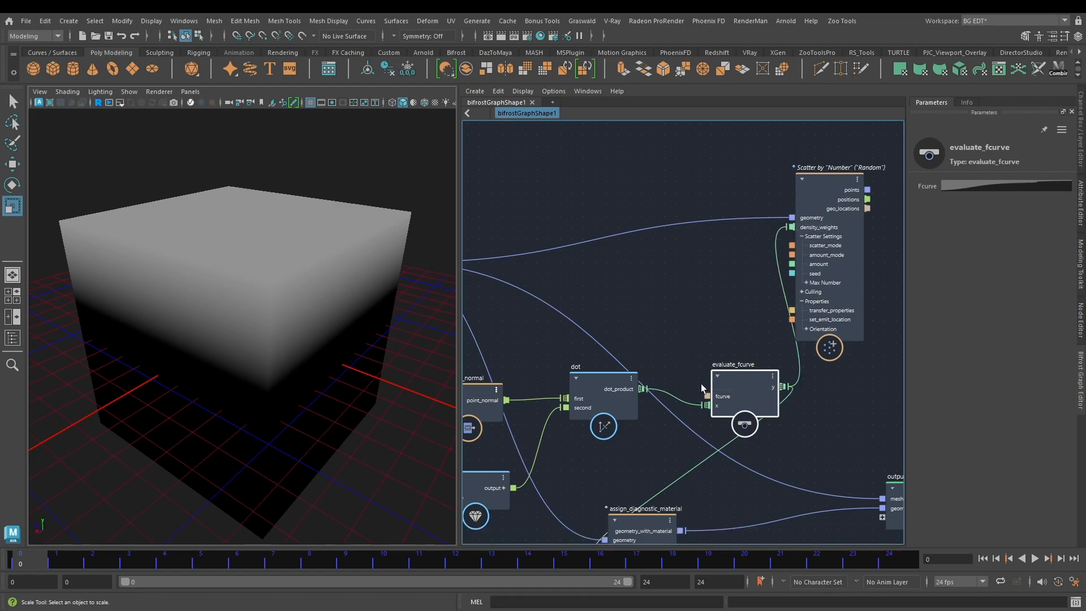
{"action": "left_click_drag", "start_coordinate": [741, 378], "coordinate": [714, 346]}
Step: Add a terminal node and place it above and beside the scatter_points node
{"action": "middle_click_drag", "start_coordinate": [650, 434], "coordinate": [593, 346], "text": "alt"}
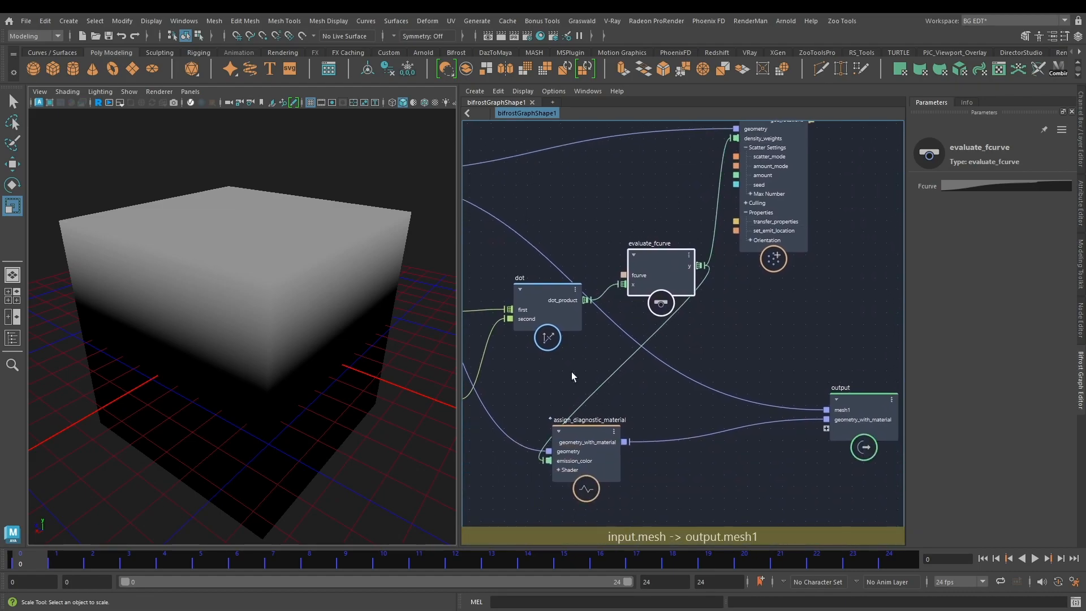
{"action": "middle_click_drag", "start_coordinate": [798, 294], "coordinate": [697, 408], "text": "alt"}
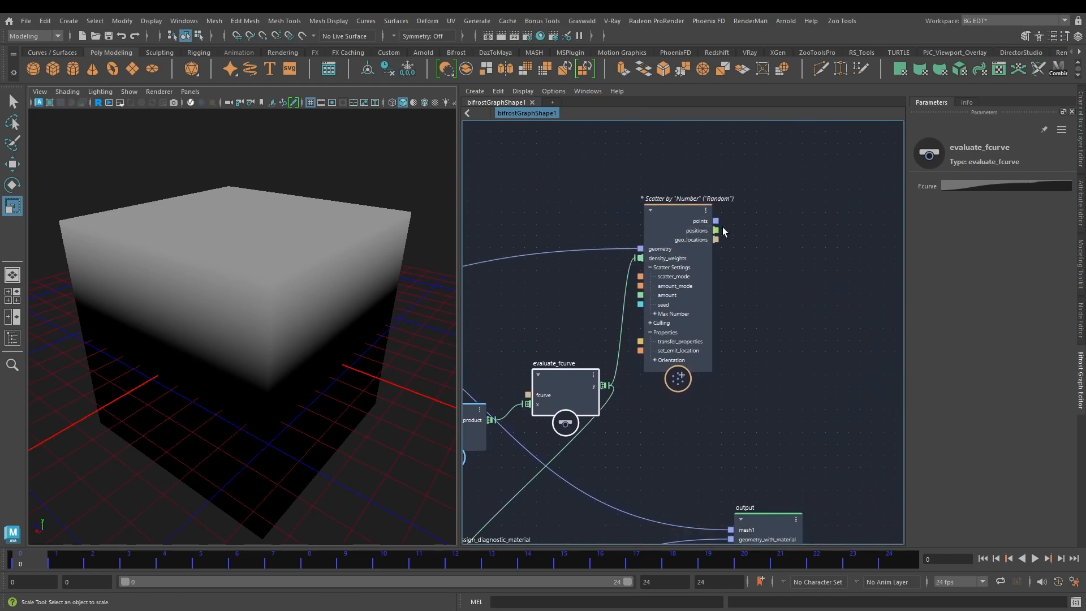
{"action": "middle_click_drag", "start_coordinate": [751, 387], "coordinate": [721, 384], "text": "alt"}
{"action": "scroll", "coordinate": [732, 371], "scroll_direction": "down", "scroll_amount": 2}
{"action": "middle_click_drag", "start_coordinate": [746, 293], "coordinate": [737, 324], "text": "alt"}
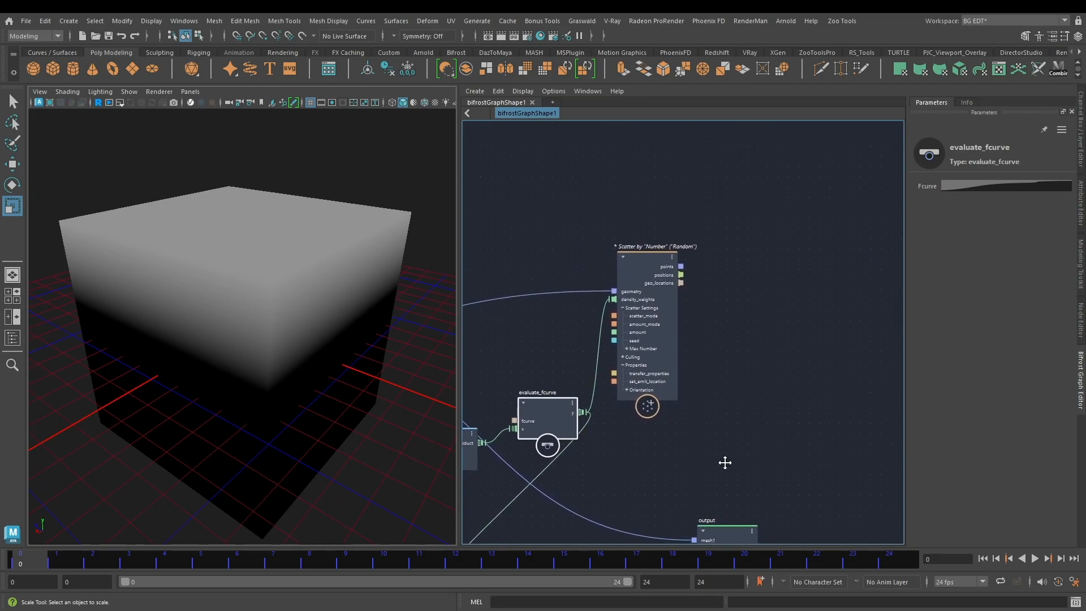
{"action": "middle_click_drag", "start_coordinate": [727, 509], "coordinate": [718, 442], "text": "alt"}
{"action": "middle_click_drag", "start_coordinate": [781, 215], "coordinate": [762, 272], "text": "alt"}
{"action": "left_click", "coordinate": [763, 223]}
{"action": "key", "text": "Tab"}
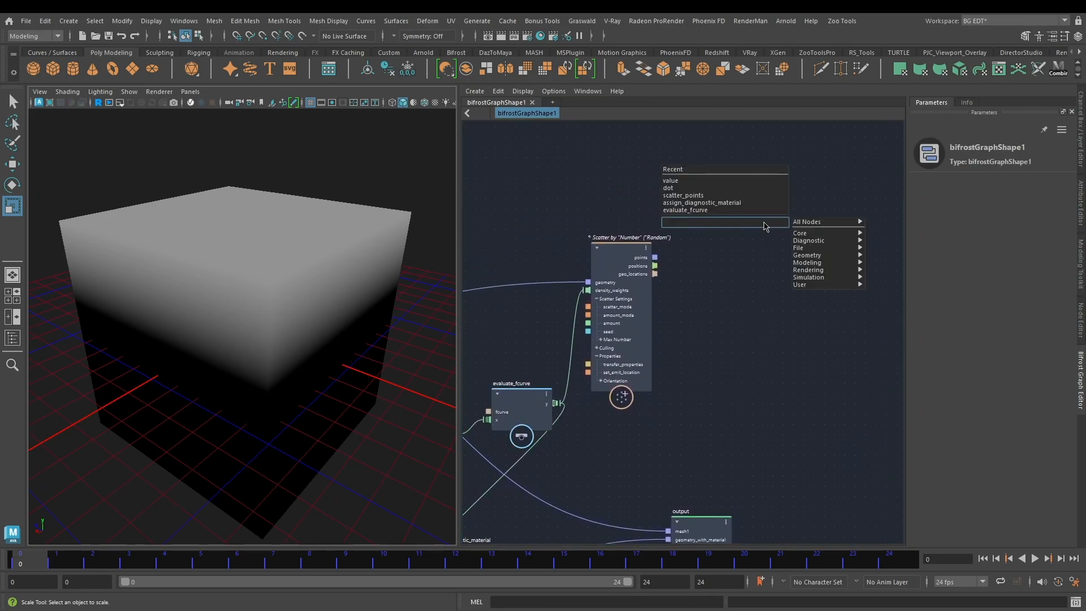
{"action": "type", "text": "ter"}
{"action": "left_click", "coordinate": [725, 233]}
{"action": "left_click_drag", "start_coordinate": [765, 245], "coordinate": [755, 178]}
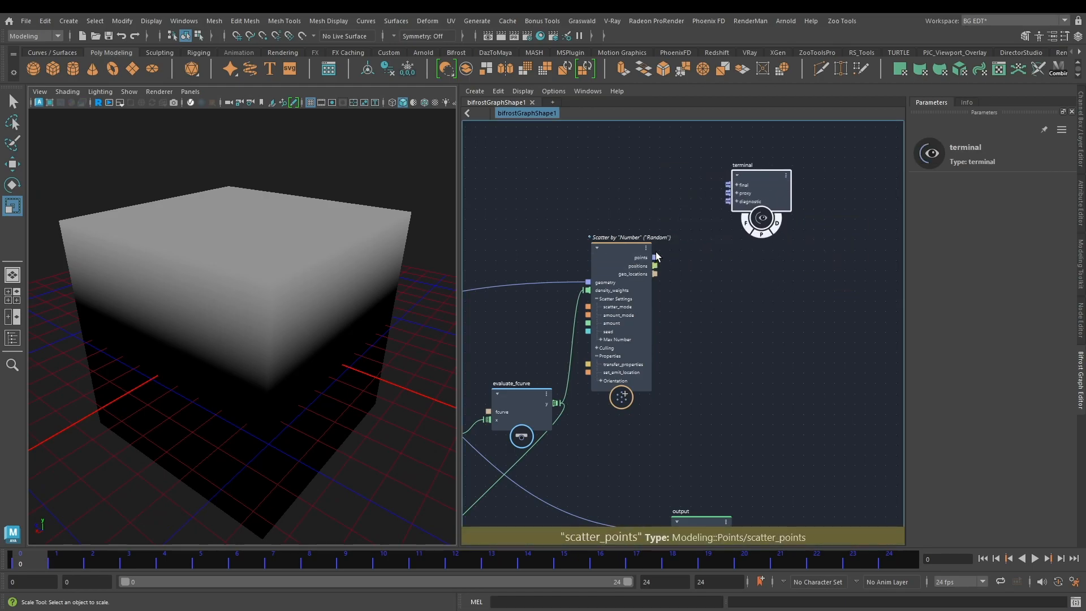
Step: Connect scatter_points' points output to the terminal's diagnostic port and inspect the cube for scattered points
{"action": "left_click_drag", "start_coordinate": [654, 257], "coordinate": [733, 202]}
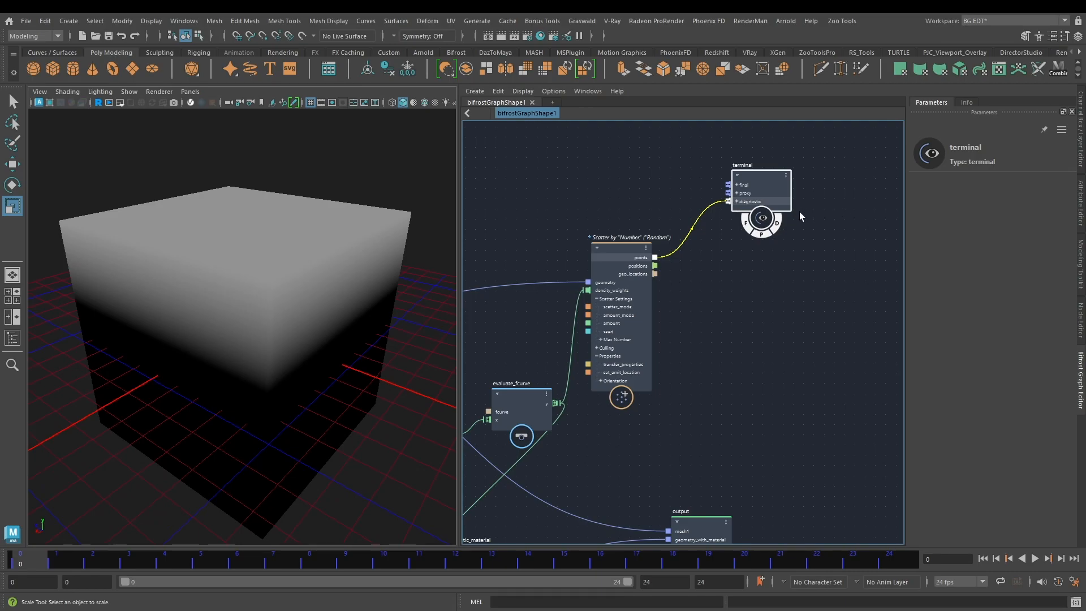
{"action": "left_click_drag", "start_coordinate": [333, 284], "coordinate": [436, 296], "text": "alt"}
{"action": "left_click_drag", "start_coordinate": [212, 379], "coordinate": [217, 364], "text": "alt"}
{"action": "right_click_drag", "start_coordinate": [216, 363], "coordinate": [240, 348], "text": "alt"}
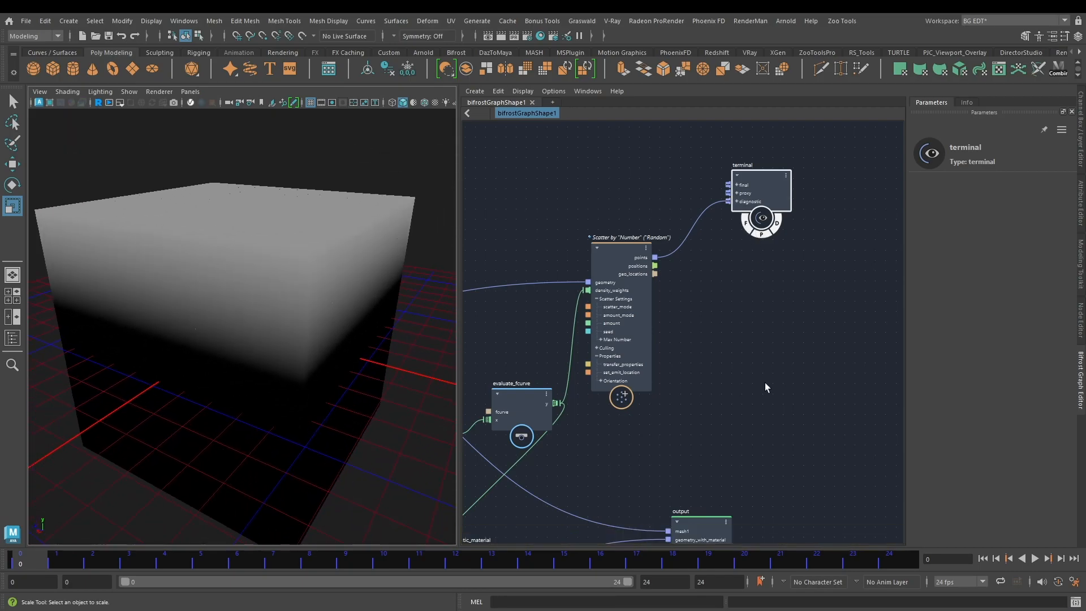
{"action": "middle_click_drag", "start_coordinate": [764, 392], "coordinate": [776, 308], "text": "alt"}
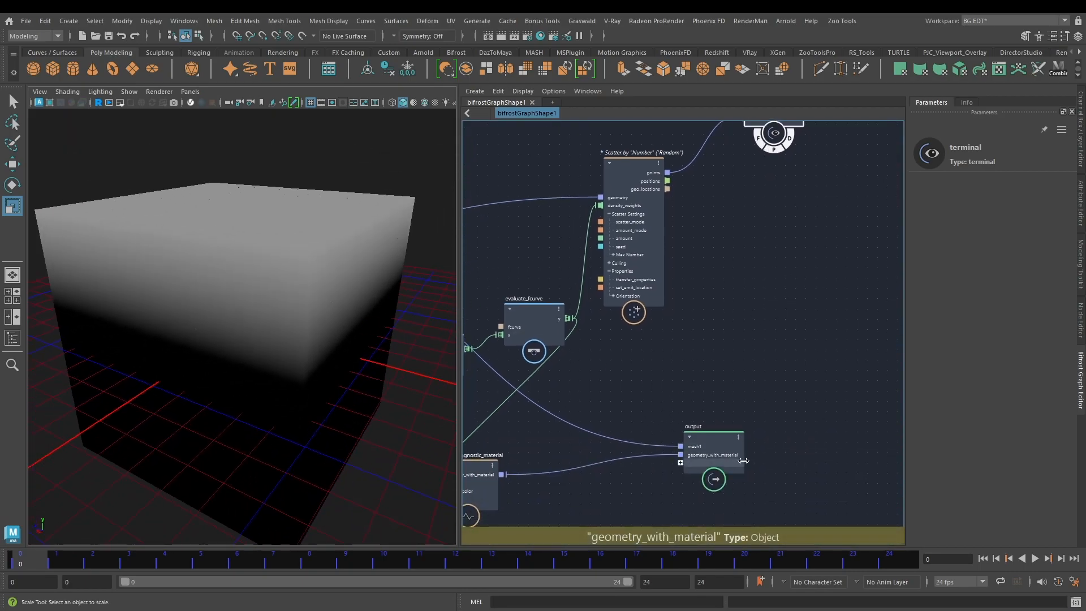
{"action": "left_click_drag", "start_coordinate": [291, 363], "coordinate": [233, 340], "text": "alt"}
{"action": "middle_click_drag", "start_coordinate": [745, 268], "coordinate": [752, 311], "text": "alt"}
{"action": "left_click", "coordinate": [747, 290]}
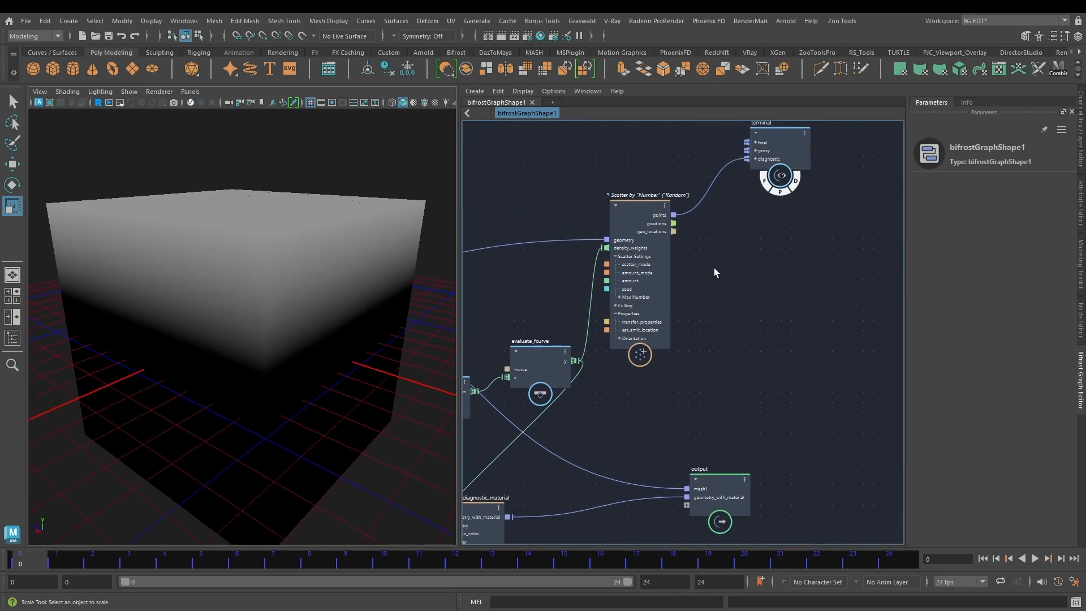
Step: Add a point_scope node and place it between the scatter_points and terminal nodes
{"action": "middle_click_drag", "start_coordinate": [713, 267], "coordinate": [720, 310], "text": "alt"}
{"action": "key", "text": "Tab"}
{"action": "type", "text": "scop"}
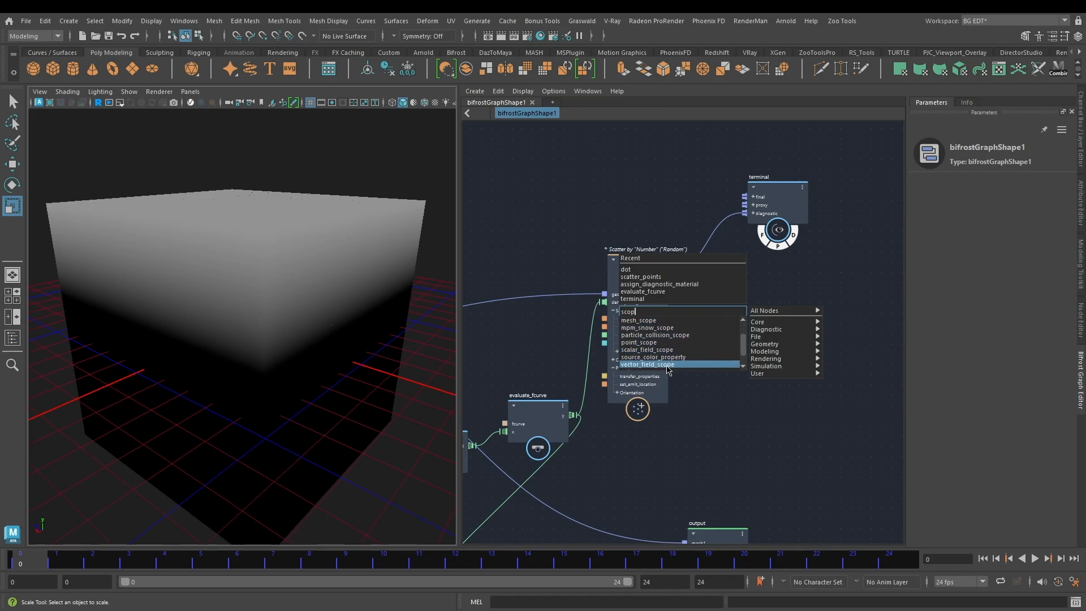
{"action": "left_click", "coordinate": [788, 311]}
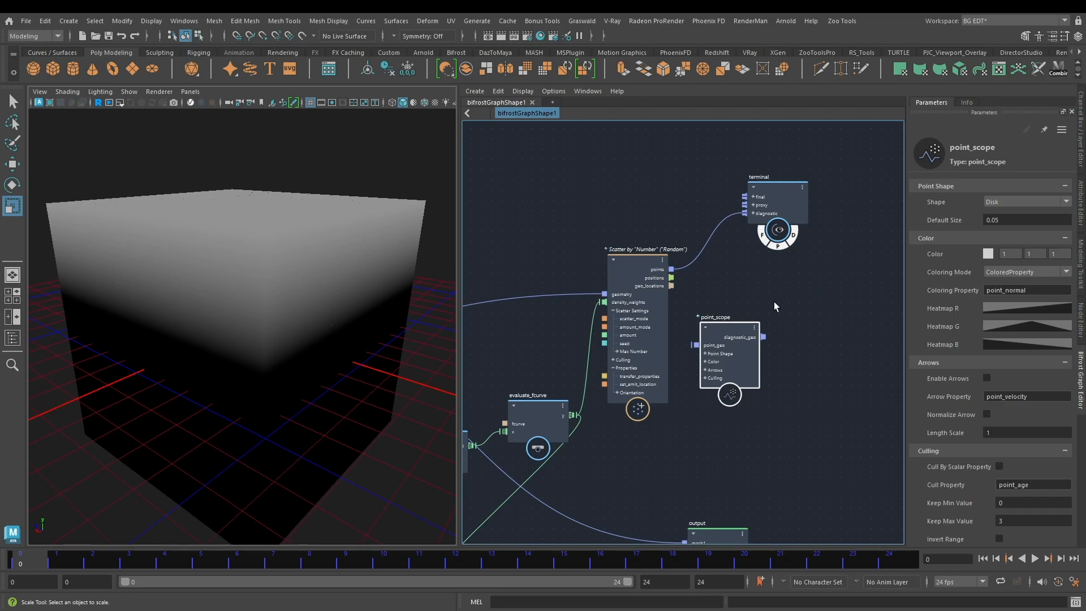
{"action": "scroll", "coordinate": [741, 320], "scroll_direction": "up", "scroll_amount": 2}
{"action": "left_click_drag", "start_coordinate": [740, 325], "coordinate": [759, 266]}
Step: Route points through point_scope's point_geo and diagnostic_geo to the terminal's diagnostic port, and delete the direct points connection
{"action": "left_click_drag", "start_coordinate": [656, 264], "coordinate": [710, 289]}
{"action": "left_click_drag", "start_coordinate": [785, 280], "coordinate": [748, 205]}
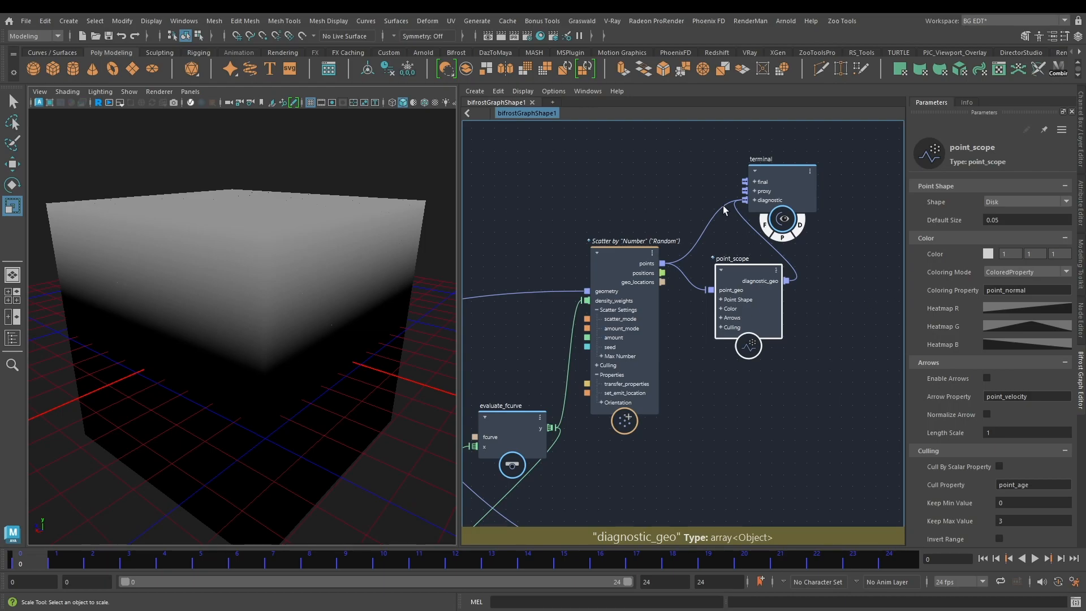
{"action": "middle_click_drag", "start_coordinate": [721, 231], "coordinate": [736, 241], "text": "alt"}
{"action": "left_click", "coordinate": [725, 231]}
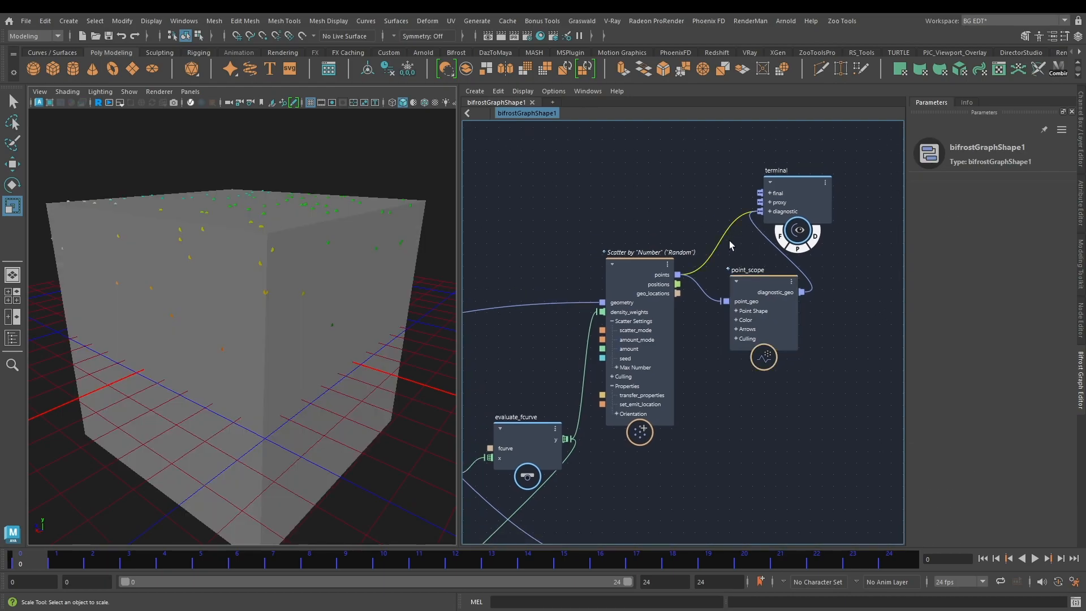
{"action": "key", "text": "Delete"}
Step: Adjust evaluate_fcurve's curve, moving point 1 to about 0.22, -0.86 and point 2 to about 0.86, 1.29
{"action": "left_click_drag", "start_coordinate": [241, 286], "coordinate": [266, 305], "text": "alt"}
{"action": "middle_click_drag", "start_coordinate": [686, 403], "coordinate": [762, 313]}
{"action": "left_click", "coordinate": [599, 348]}
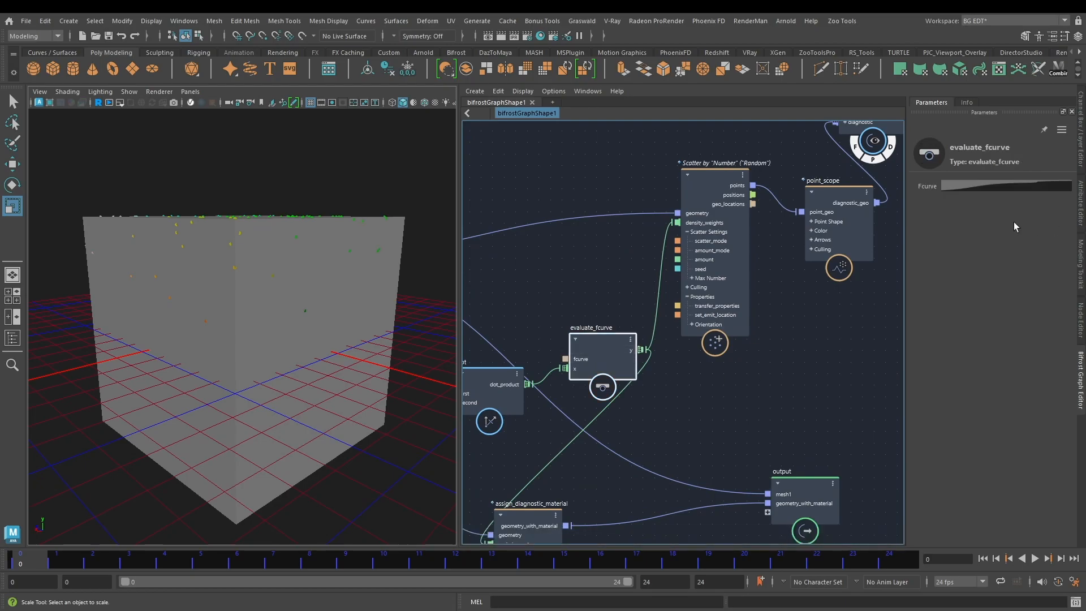
{"action": "left_click", "coordinate": [1010, 186]}
{"action": "left_click_drag", "start_coordinate": [934, 344], "coordinate": [938, 350]}
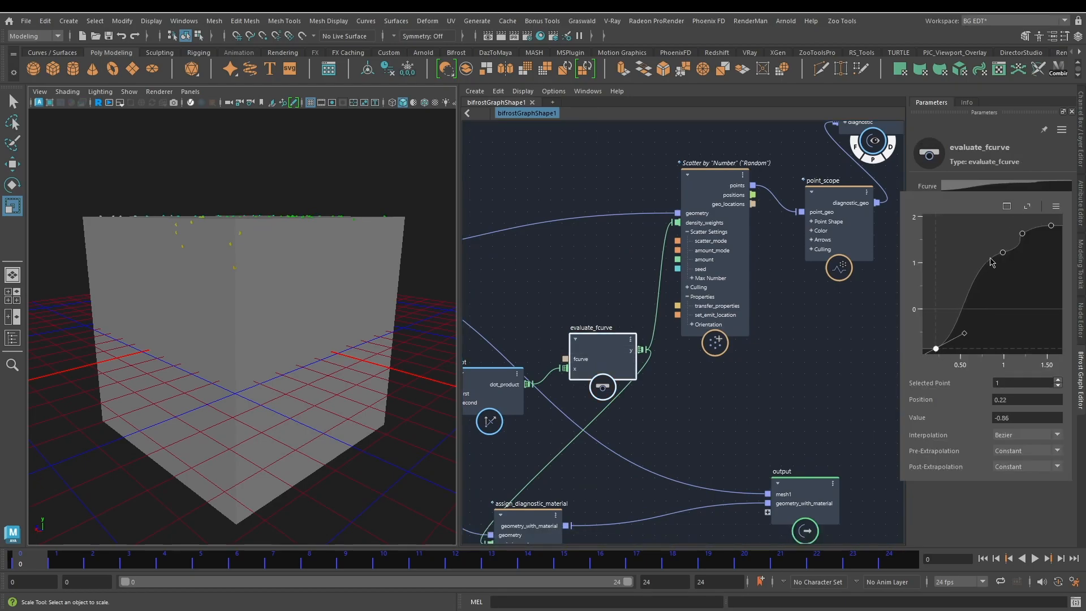
{"action": "left_click_drag", "start_coordinate": [1003, 253], "coordinate": [997, 253]}
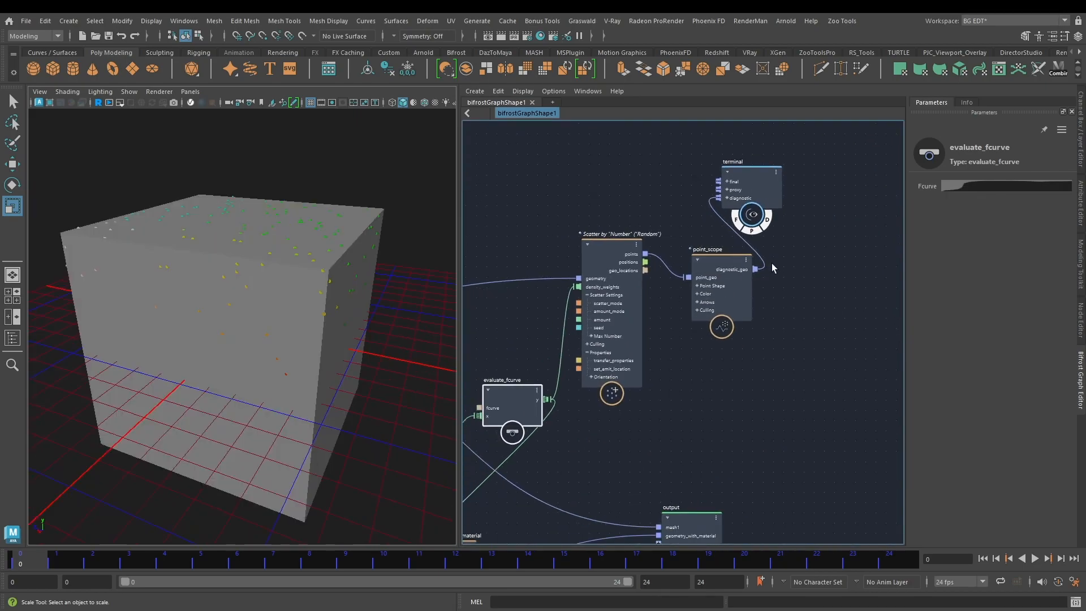
Step: Move the point_scope and terminal nodes up to free the space beside scatter_points
{"action": "scroll", "coordinate": [718, 306], "scroll_direction": "down", "scroll_amount": 2}
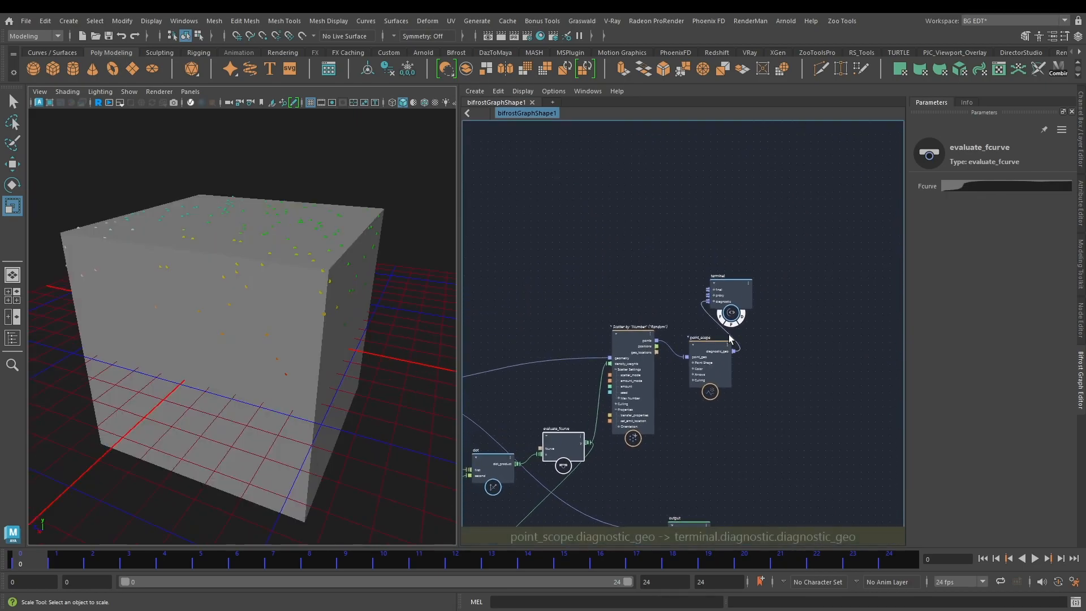
{"action": "scroll", "coordinate": [718, 305], "scroll_direction": "up", "scroll_amount": 3}
{"action": "left_click_drag", "start_coordinate": [780, 352], "coordinate": [781, 352]}
{"action": "left_click_drag", "start_coordinate": [710, 345], "coordinate": [700, 213]}
{"action": "left_click", "coordinate": [732, 277]}
{"action": "middle_click_drag", "start_coordinate": [732, 351], "coordinate": [719, 280], "text": "alt"}
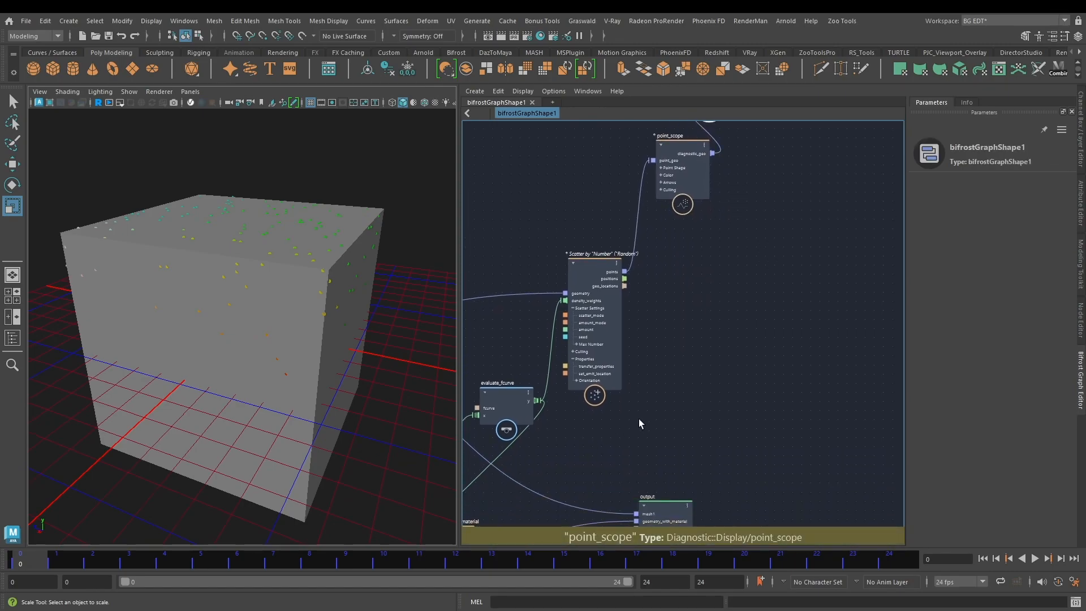
{"action": "middle_click_drag", "start_coordinate": [639, 420], "coordinate": [723, 321], "text": "alt"}
{"action": "middle_click_drag", "start_coordinate": [754, 229], "coordinate": [679, 236], "text": "alt"}
{"action": "scroll", "coordinate": [684, 234], "scroll_direction": "up", "scroll_amount": 3}
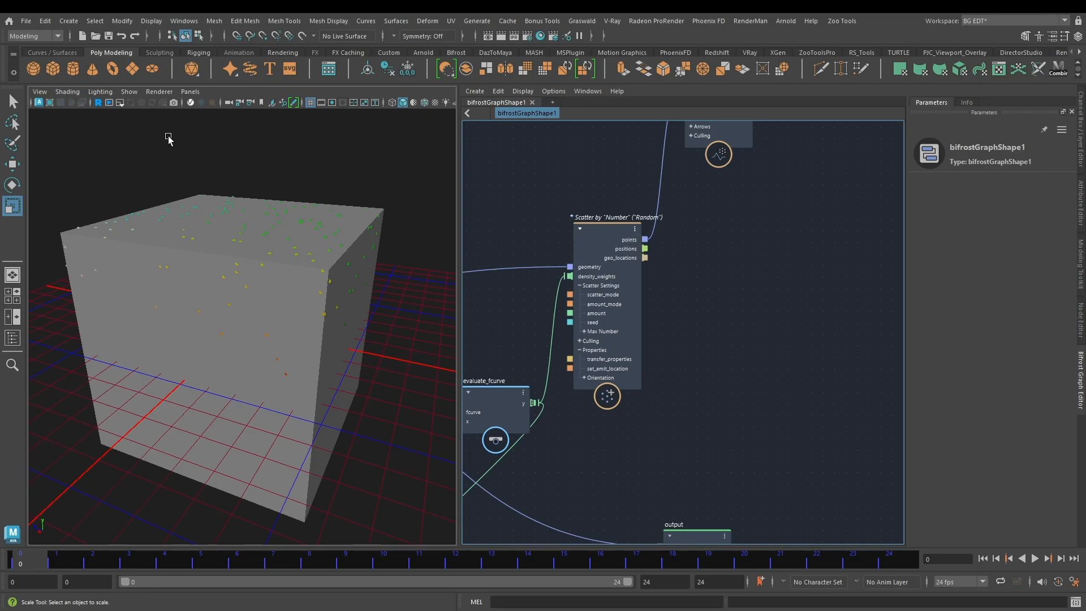
Step: Create a polygon sphere, show the Outliner beside the viewport, and hide the sphere
{"action": "left_click", "coordinate": [35, 75]}
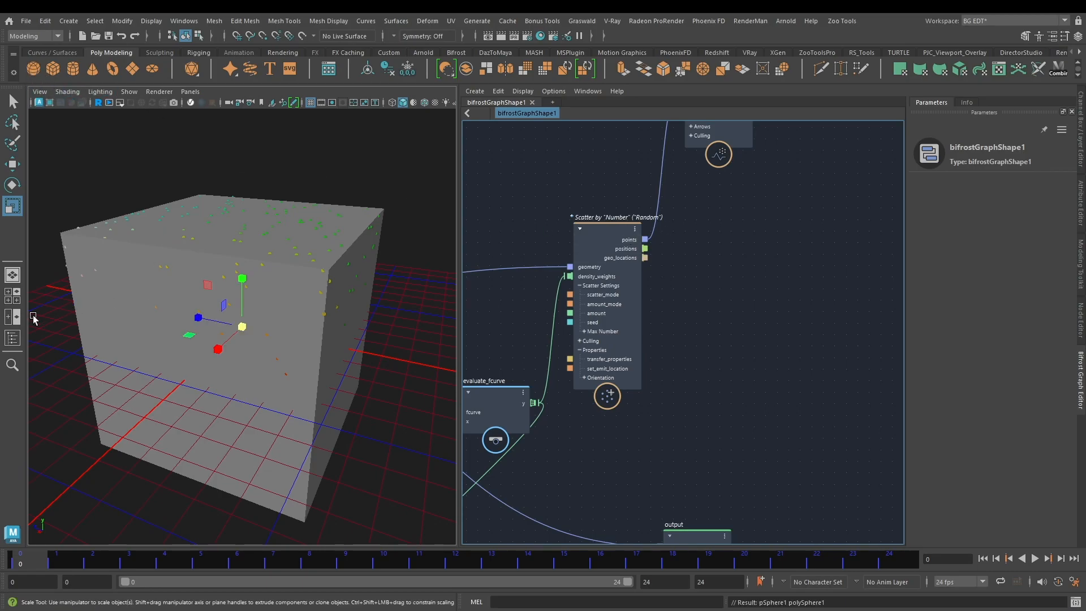
{"action": "left_click", "coordinate": [13, 338]}
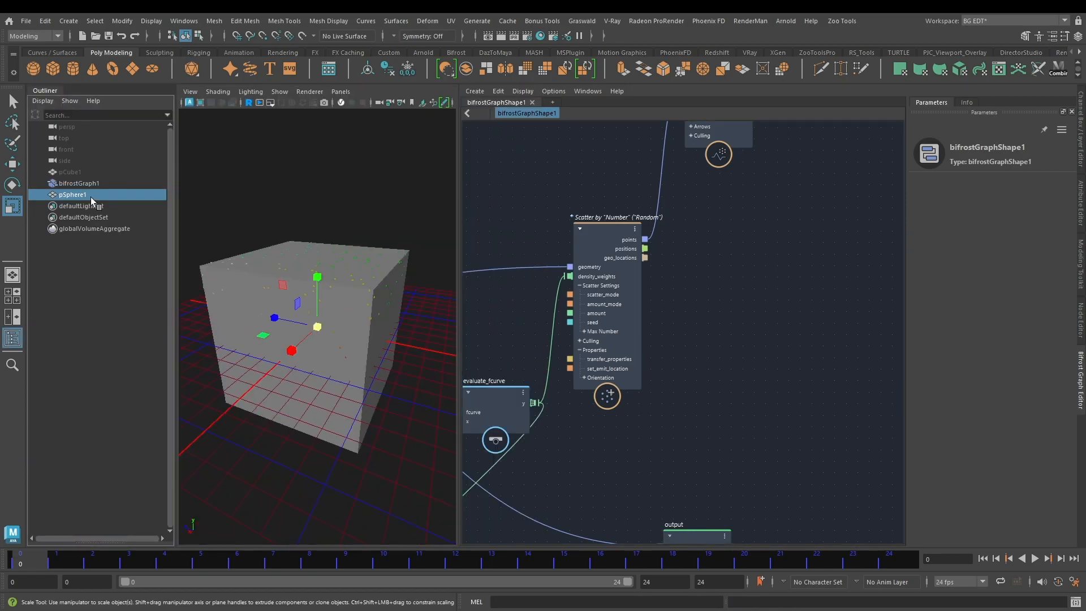
{"action": "key", "text": "ctrl+h"}
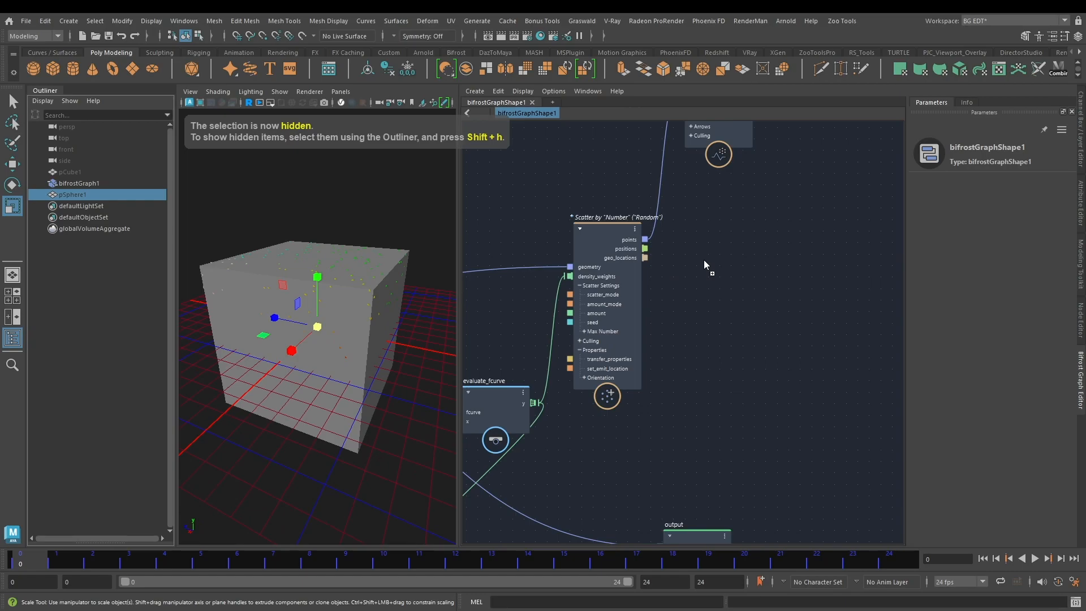
Step: Bring the hidden sphere from the Outliner into the graph as an input node and place it above scatter_points
{"action": "middle_click_drag", "start_coordinate": [694, 272], "coordinate": [690, 266]}
{"action": "middle_click_drag", "start_coordinate": [712, 222], "coordinate": [753, 291], "text": "alt"}
{"action": "left_click_drag", "start_coordinate": [735, 344], "coordinate": [578, 201]}
{"action": "middle_click_drag", "start_coordinate": [792, 296], "coordinate": [745, 419], "text": "alt"}
Step: Delete the point_scope and terminal nodes and reposition the sphere input node above scatter_points
{"action": "left_click_drag", "start_coordinate": [684, 160], "coordinate": [870, 290]}
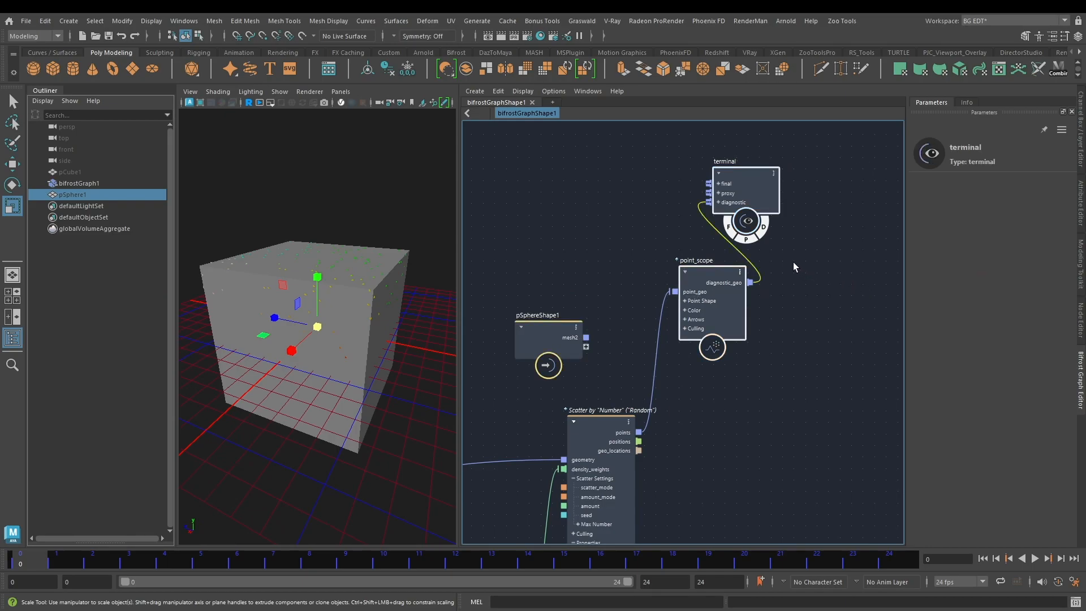
{"action": "key", "text": "Delete"}
{"action": "middle_click_drag", "start_coordinate": [688, 294], "coordinate": [680, 212], "text": "alt"}
{"action": "left_click_drag", "start_coordinate": [602, 218], "coordinate": [651, 204]}
Step: Add a create_instances node to the graph and place it beside scatter_points and the sphere input
{"action": "middle_click_drag", "start_coordinate": [718, 277], "coordinate": [665, 285], "text": "alt"}
{"action": "left_click", "coordinate": [665, 277]}
{"action": "key", "text": "Tab"}
{"action": "type", "text": "instan"}
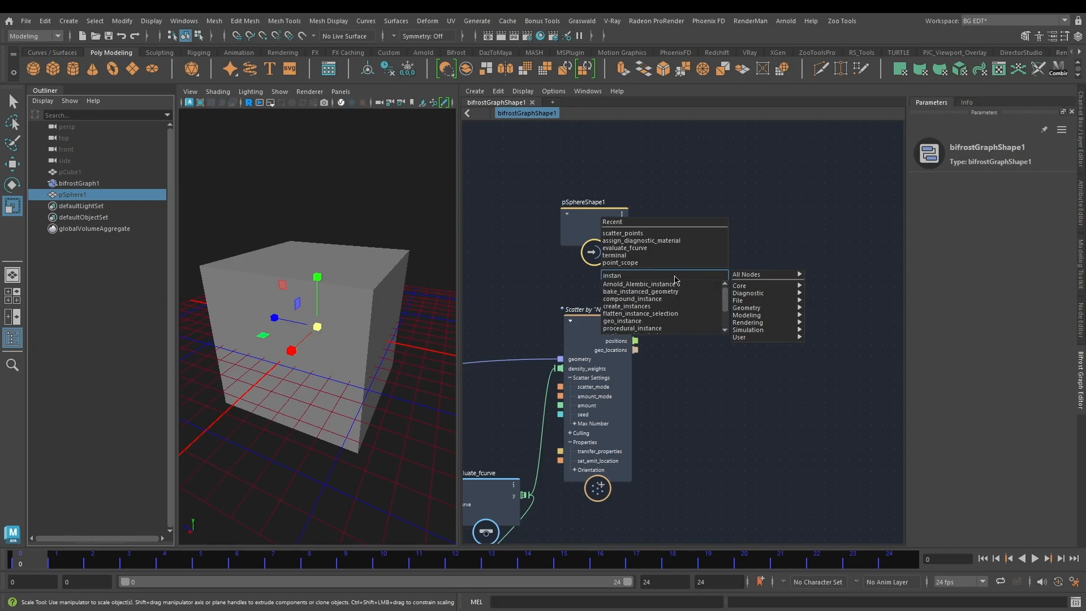
{"action": "left_click", "coordinate": [627, 306]}
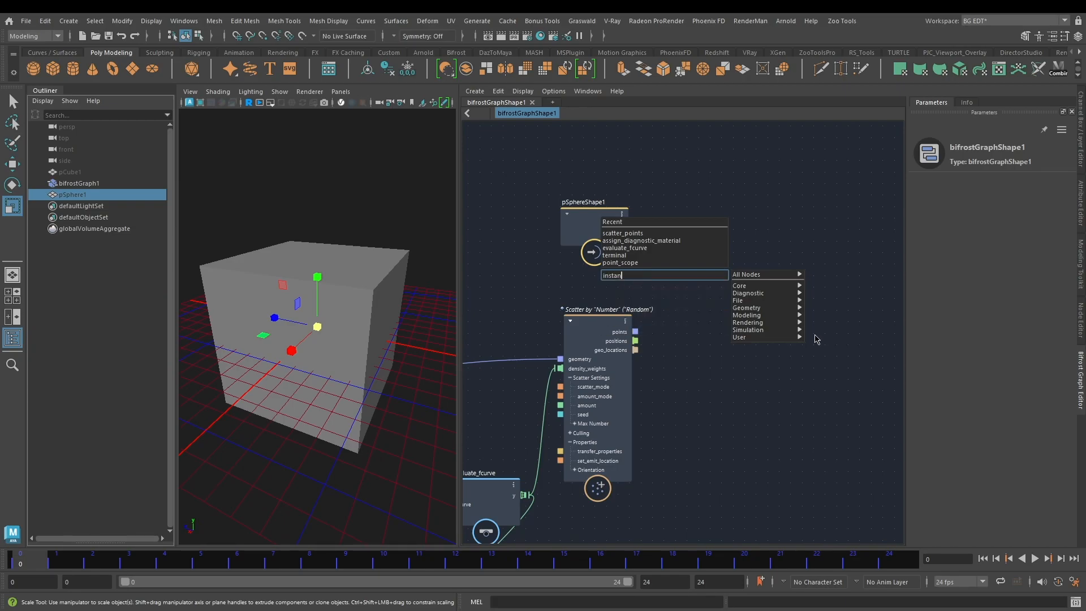
{"action": "left_click_drag", "start_coordinate": [744, 291], "coordinate": [757, 290]}
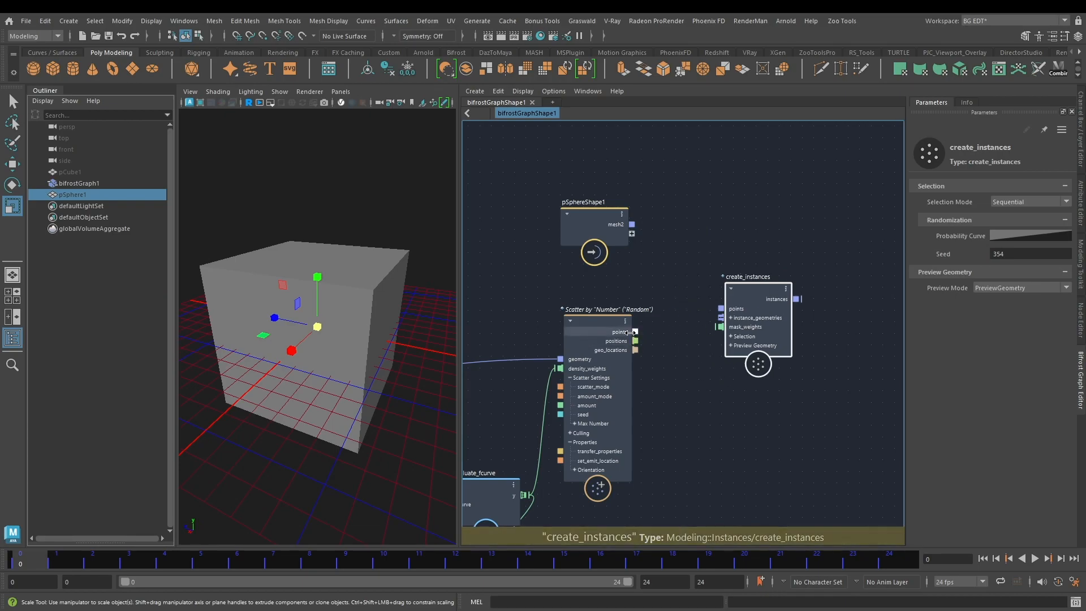
Step: Connect the scattered points to create_instances' points port and the sphere mesh to its instance_geometries port
{"action": "left_click_drag", "start_coordinate": [635, 331], "coordinate": [690, 308]}
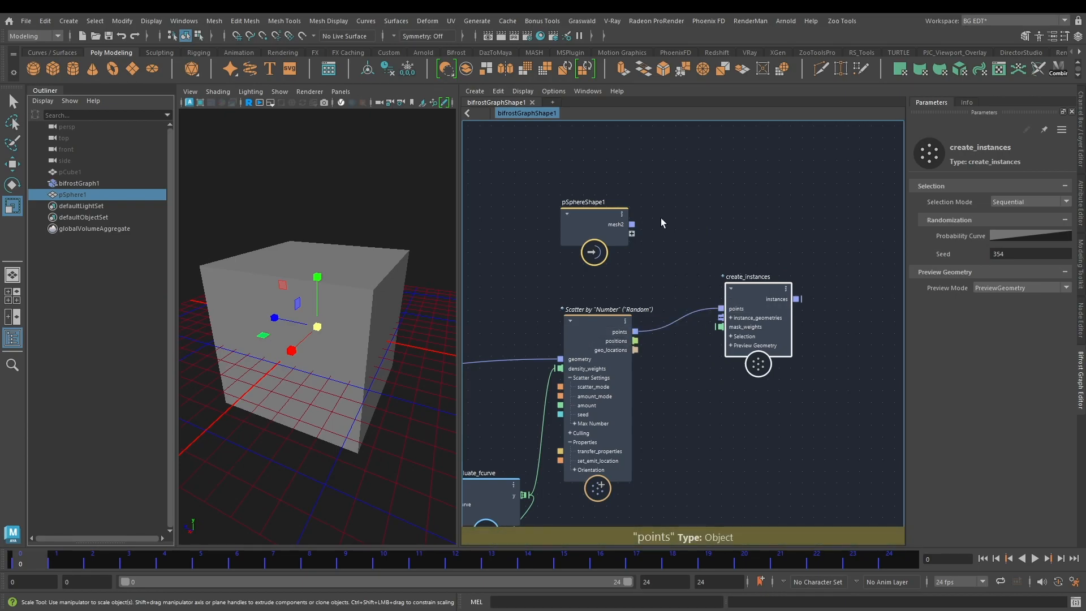
{"action": "left_click_drag", "start_coordinate": [632, 224], "coordinate": [721, 317]}
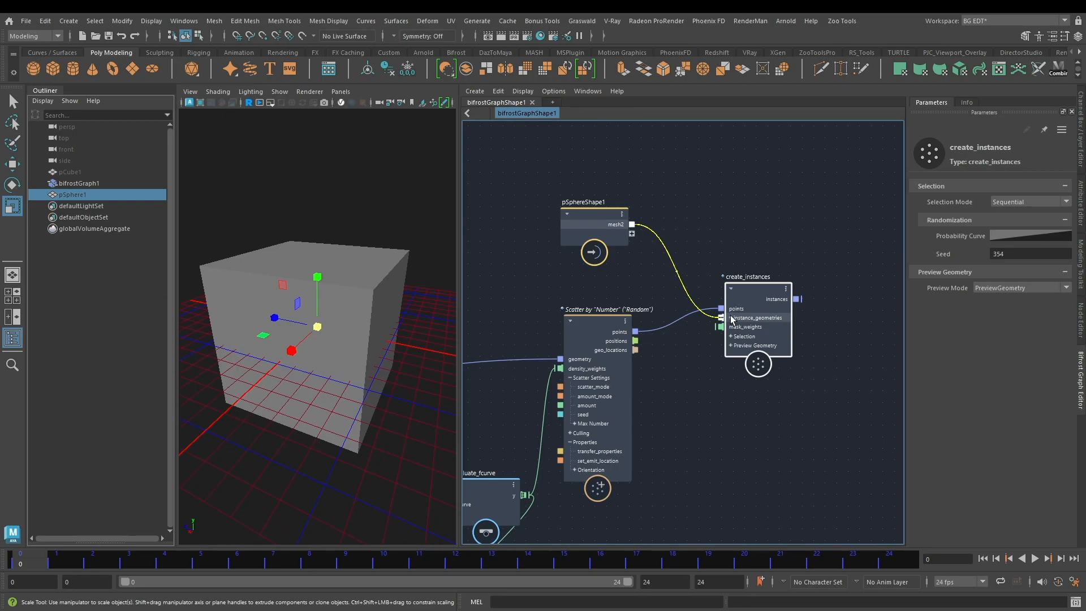
{"action": "middle_click_drag", "start_coordinate": [803, 242], "coordinate": [667, 242]}
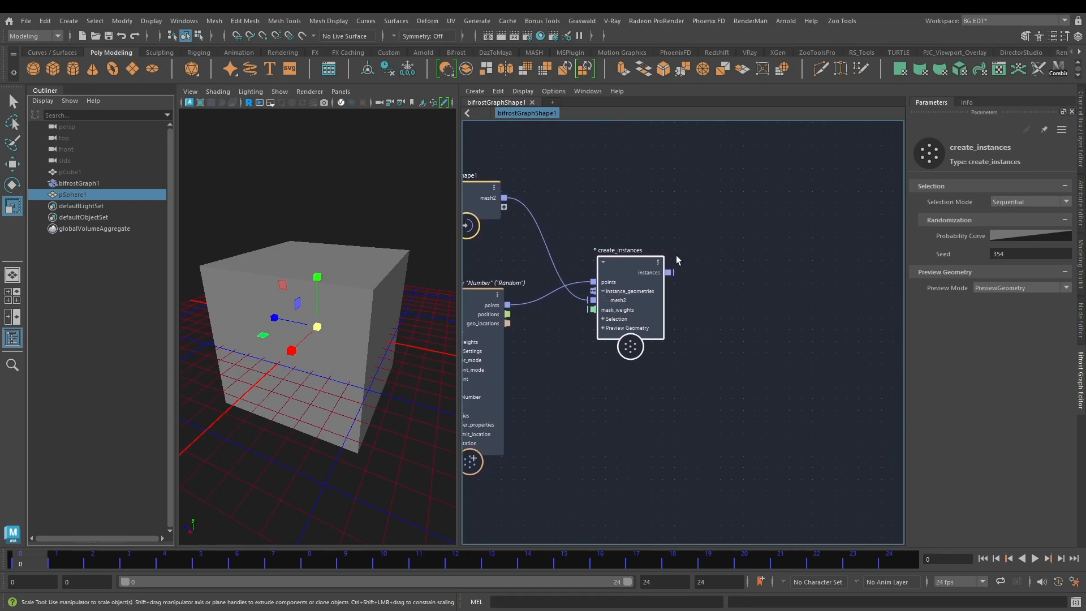
Step: Disconnect the mesh1 and geometry_with_material links from the output node and move it beside create_instances
{"action": "scroll", "coordinate": [730, 279], "scroll_direction": "down", "scroll_amount": 3}
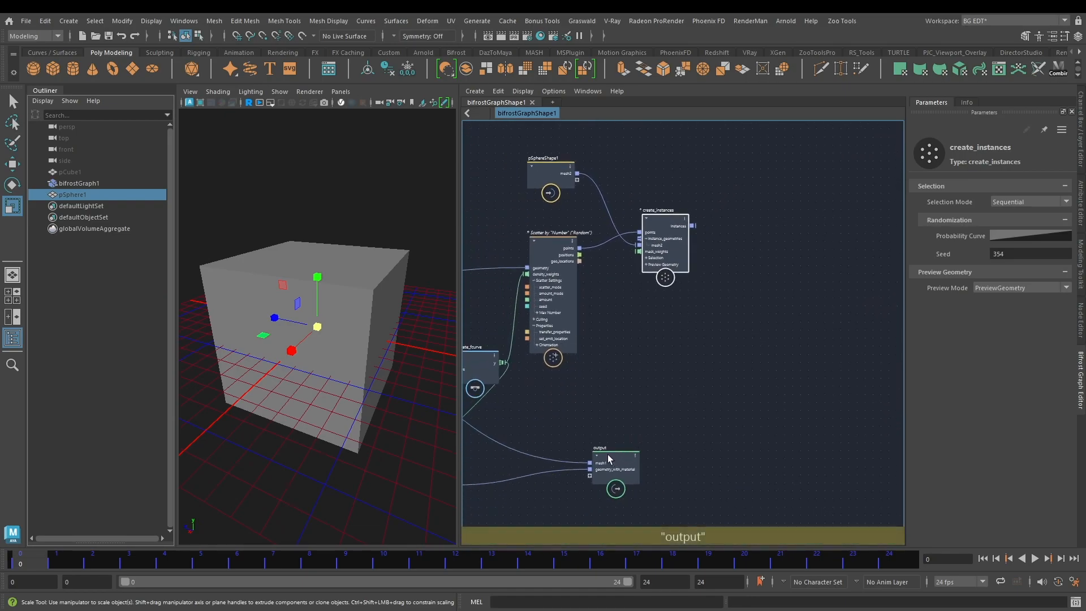
{"action": "left_click", "coordinate": [663, 454]}
{"action": "left_click", "coordinate": [632, 456]}
{"action": "left_click_drag", "start_coordinate": [633, 464], "coordinate": [562, 481]}
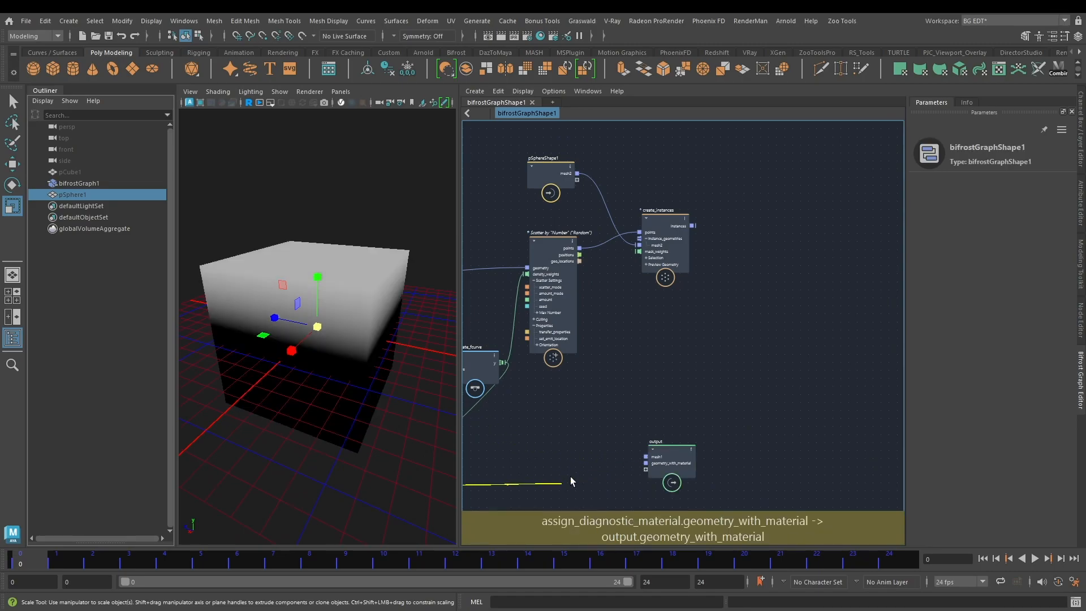
{"action": "left_click_drag", "start_coordinate": [670, 453], "coordinate": [803, 240]}
{"action": "scroll", "coordinate": [694, 204], "scroll_direction": "up", "scroll_amount": 3}
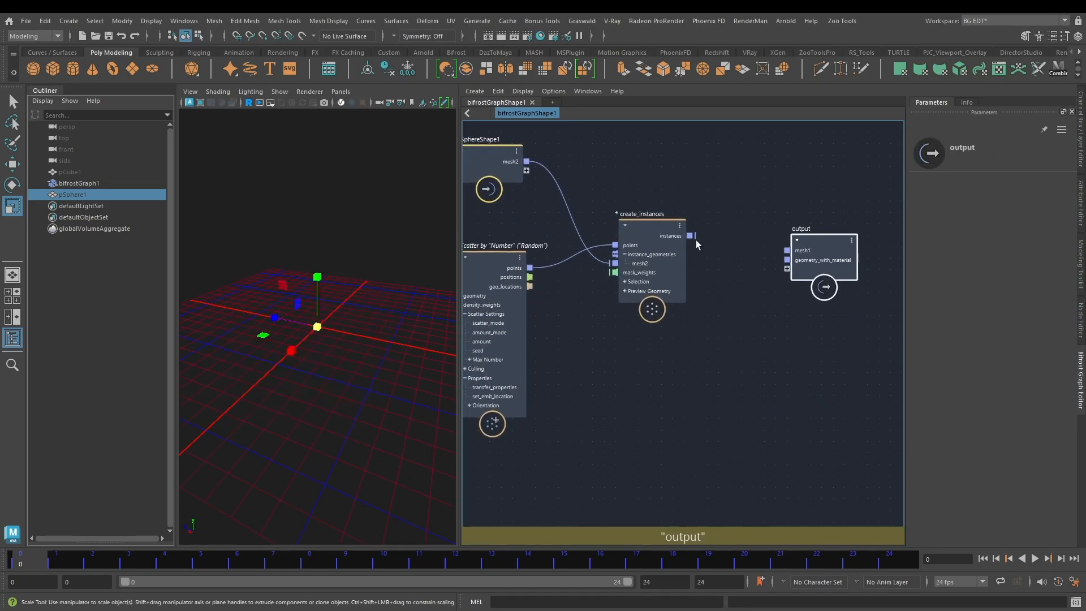
Step: Connect the instances port of create_instances to a new port on the output node and inspect the instanced spheres
{"action": "left_click_drag", "start_coordinate": [690, 235], "coordinate": [788, 270]}
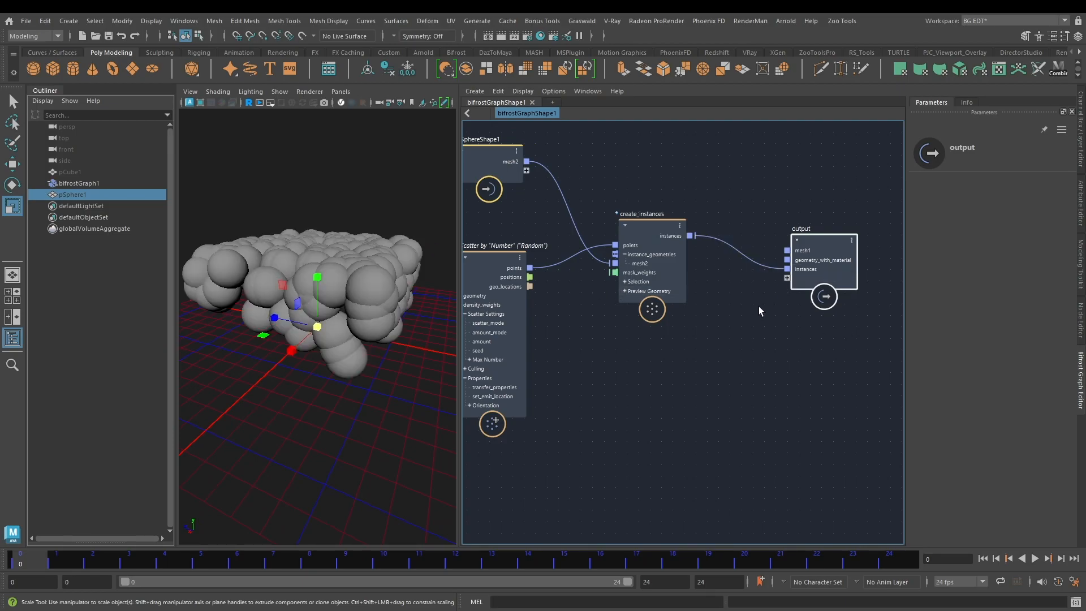
{"action": "left_click_drag", "start_coordinate": [340, 235], "coordinate": [289, 231], "text": "alt"}
{"action": "middle_click_drag", "start_coordinate": [616, 360], "coordinate": [676, 383], "text": "alt"}
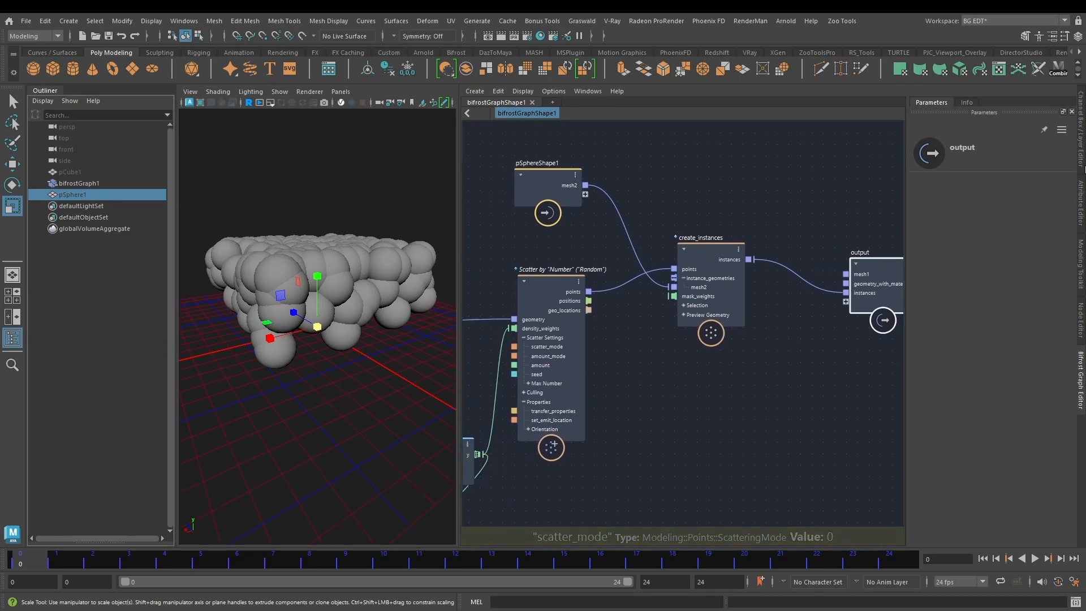
Step: Set the source sphere's Scale X, Y and Z to 0.2 in its channels
{"action": "left_click", "coordinate": [1079, 121]}
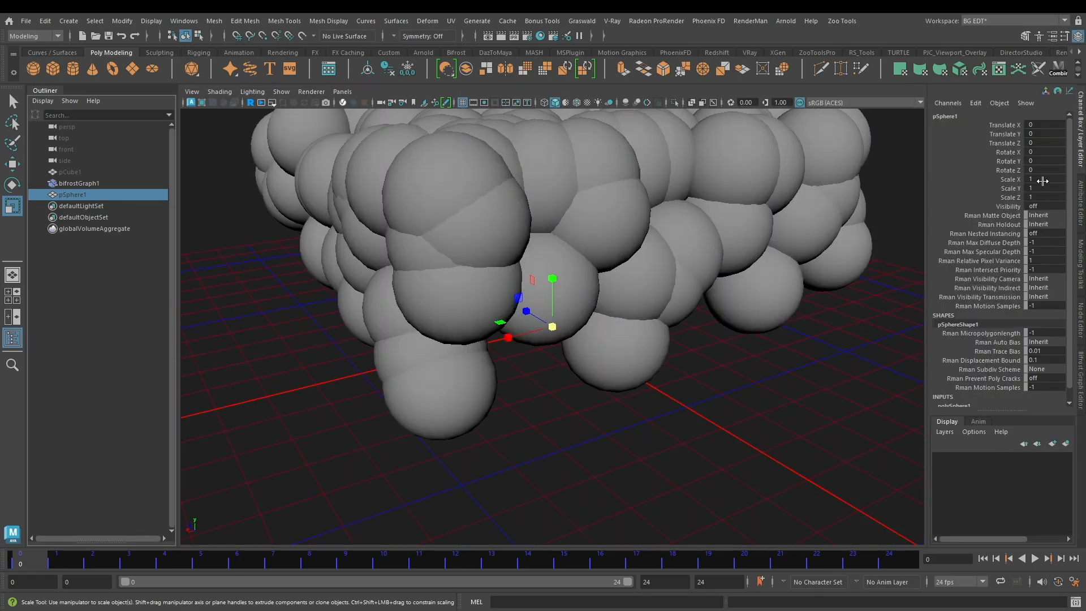
{"action": "left_click_drag", "start_coordinate": [1042, 180], "coordinate": [1049, 192]}
{"action": "type", "text": "0.1"}
{"action": "key", "text": "Return"}
{"action": "type", "text": "0.2"}
{"action": "key", "text": "Return"}
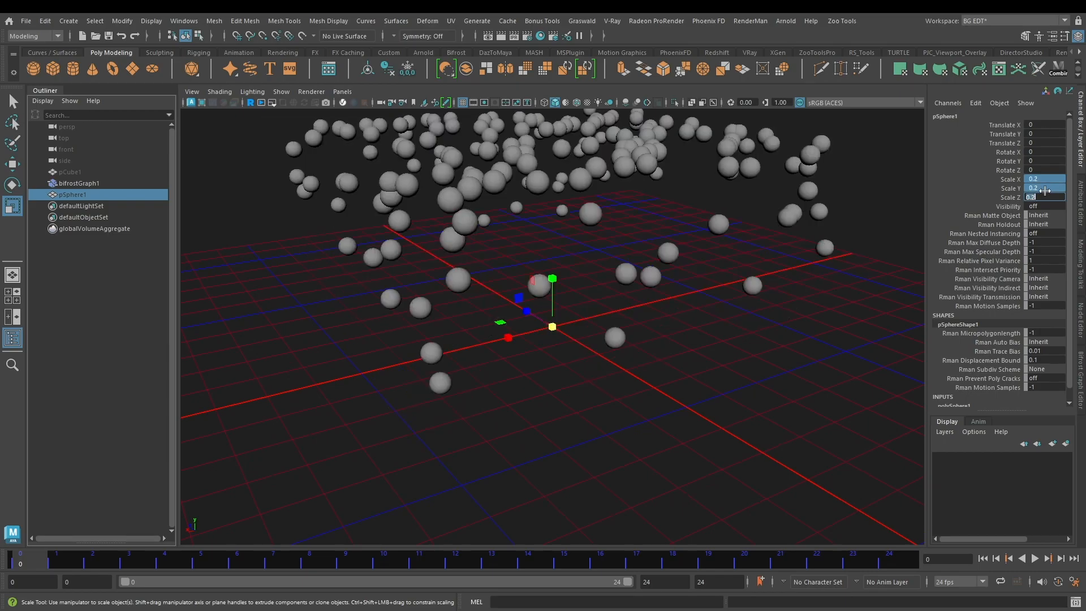
Step: Return to the Bifrost graph and move the second point of evaluate_fcurve's curve to position 0.82, value 1.62
{"action": "left_click", "coordinate": [70, 246]}
{"action": "left_click", "coordinate": [1081, 370]}
{"action": "mouse_move", "coordinate": [350, 261]}
{"action": "left_mouse_down", "text": "alt"}
{"action": "mouse_move", "coordinate": [362, 328]}
{"action": "mouse_move", "coordinate": [369, 268]}
{"action": "left_mouse_up", "text": "alt"}
{"action": "scroll", "coordinate": [370, 266], "scroll_direction": "up", "scroll_amount": 5}
{"action": "middle_click_drag", "start_coordinate": [668, 390], "coordinate": [713, 377], "text": "alt"}
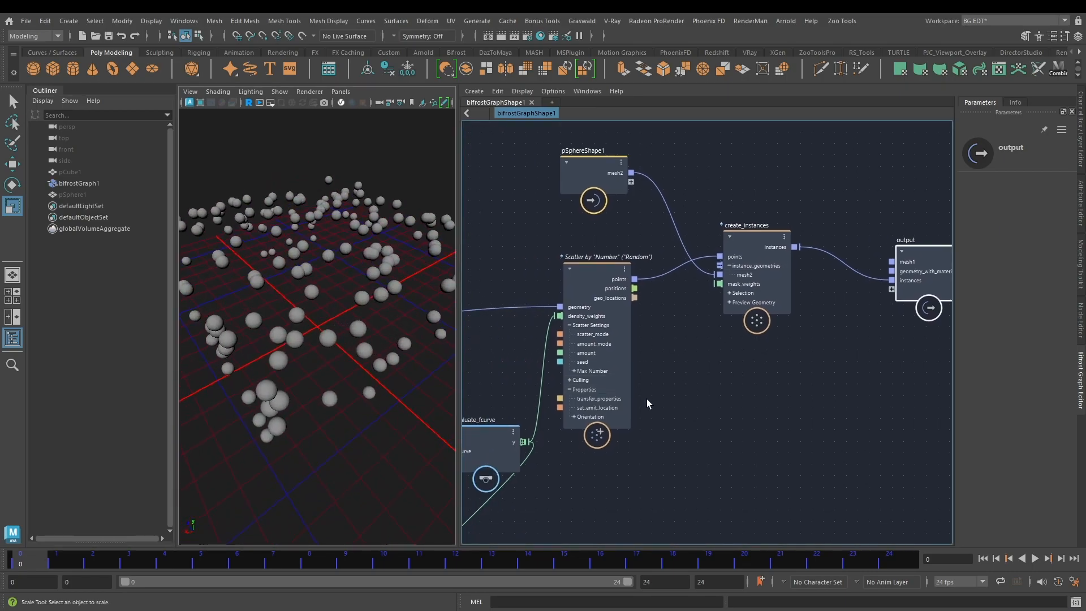
{"action": "middle_click_drag", "start_coordinate": [588, 430], "coordinate": [686, 416], "text": "alt"}
{"action": "middle_click_drag", "start_coordinate": [564, 371], "coordinate": [589, 351], "text": "alt"}
{"action": "left_click", "coordinate": [611, 406]}
{"action": "left_click_drag", "start_coordinate": [324, 313], "coordinate": [347, 301], "text": "alt"}
{"action": "left_click", "coordinate": [1029, 182]}
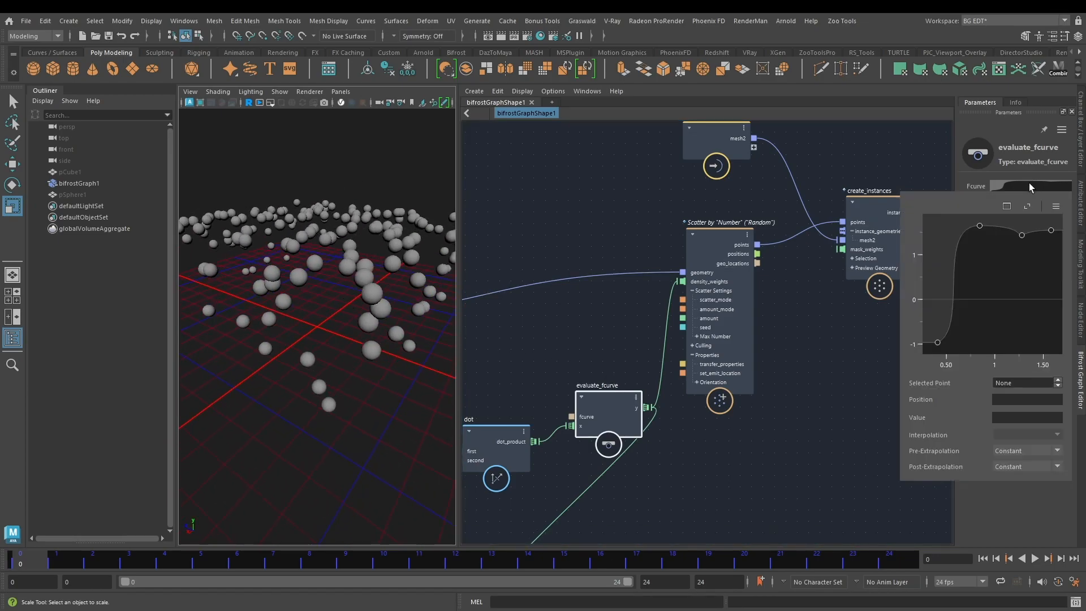
{"action": "left_click_drag", "start_coordinate": [982, 241], "coordinate": [978, 232]}
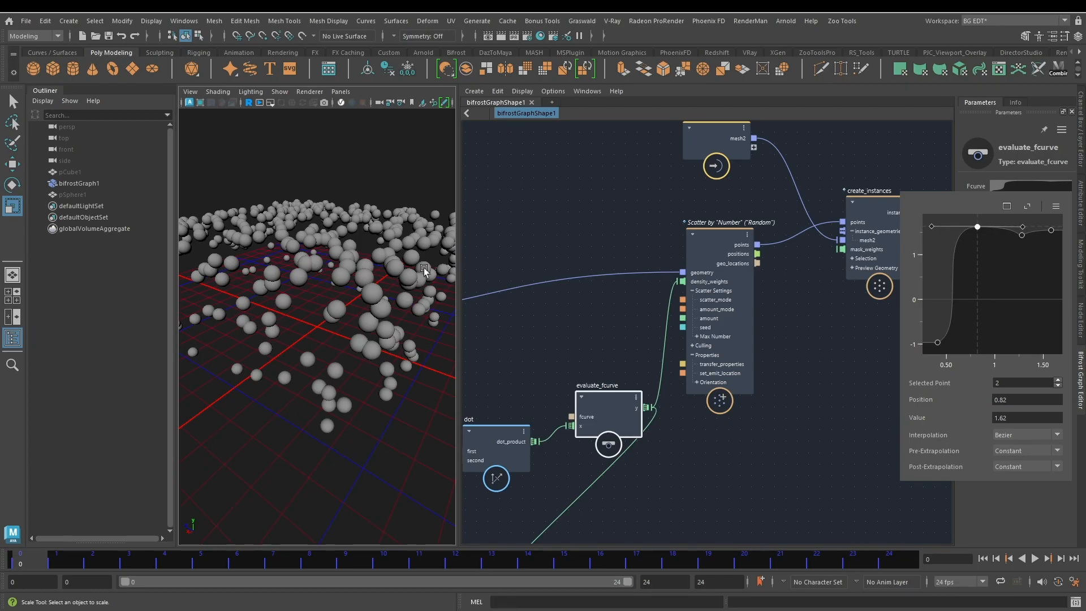
Step: Lower the second point of the fcurve and move its first point to position 0.4, value -1.09
{"action": "left_click", "coordinate": [307, 244]}
{"action": "scroll", "coordinate": [307, 245], "scroll_direction": "down", "scroll_amount": 6}
{"action": "mouse_move", "coordinate": [294, 266]}
{"action": "left_mouse_down", "text": "alt"}
{"action": "mouse_move", "coordinate": [283, 244]}
{"action": "mouse_move", "coordinate": [289, 277]}
{"action": "left_mouse_up", "text": "alt"}
{"action": "left_click", "coordinate": [999, 187]}
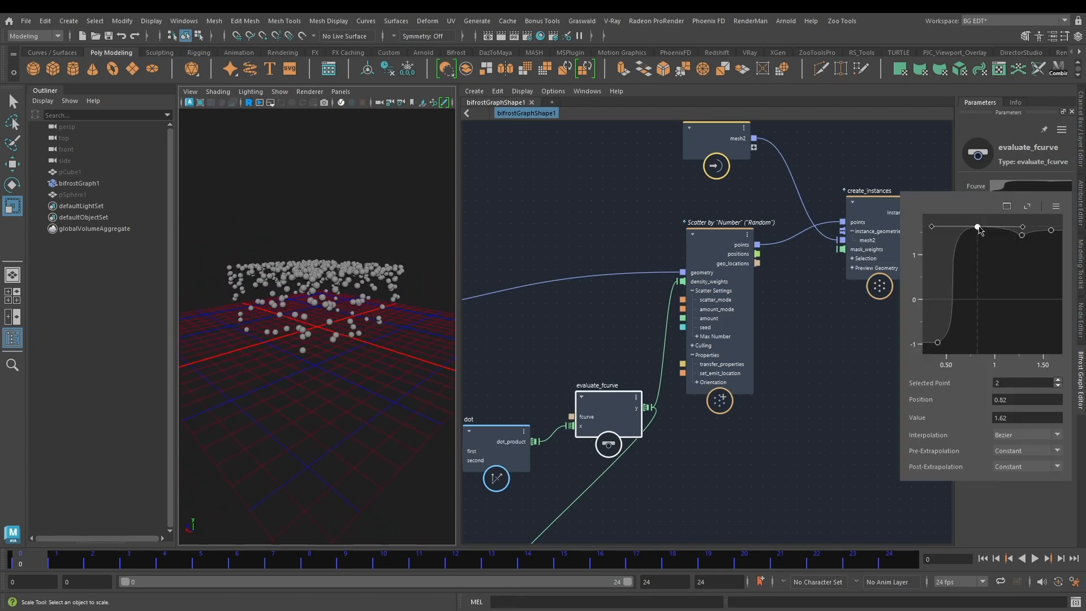
{"action": "left_click_drag", "start_coordinate": [978, 229], "coordinate": [978, 241]}
{"action": "left_click", "coordinate": [937, 343]}
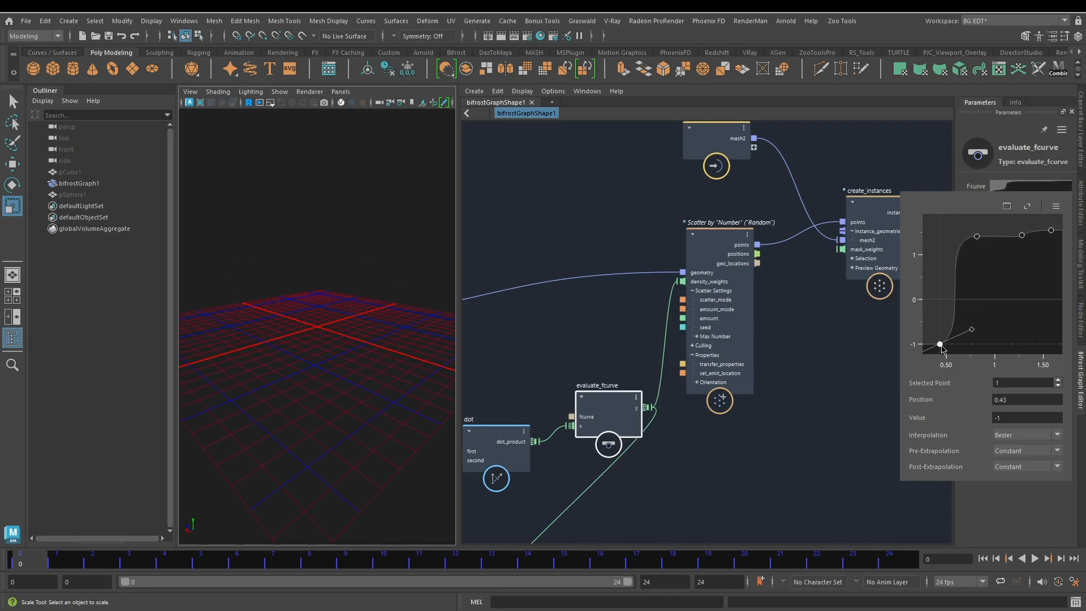
{"action": "left_click_drag", "start_coordinate": [941, 348], "coordinate": [941, 349]}
{"action": "left_click_drag", "start_coordinate": [940, 349], "coordinate": [941, 352]}
{"action": "left_click_drag", "start_coordinate": [941, 352], "coordinate": [936, 353]}
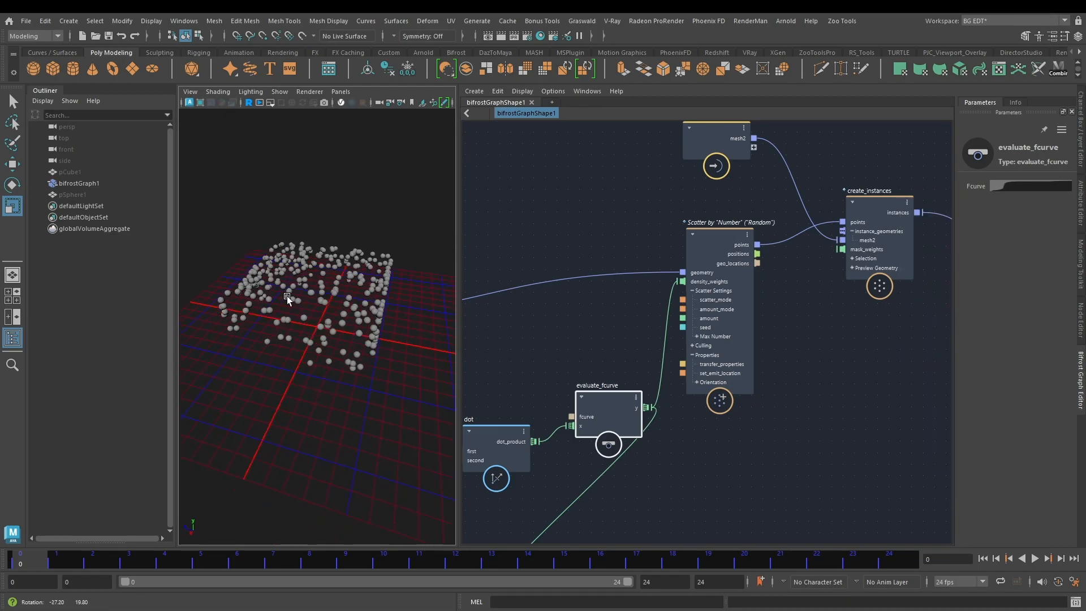
Step: Open the fcurve in a separate window, move its second point to position 0.84, value 1.36, and close the window
{"action": "left_click_drag", "start_coordinate": [286, 297], "coordinate": [1084, 213], "text": "alt"}
{"action": "left_click", "coordinate": [1035, 187]}
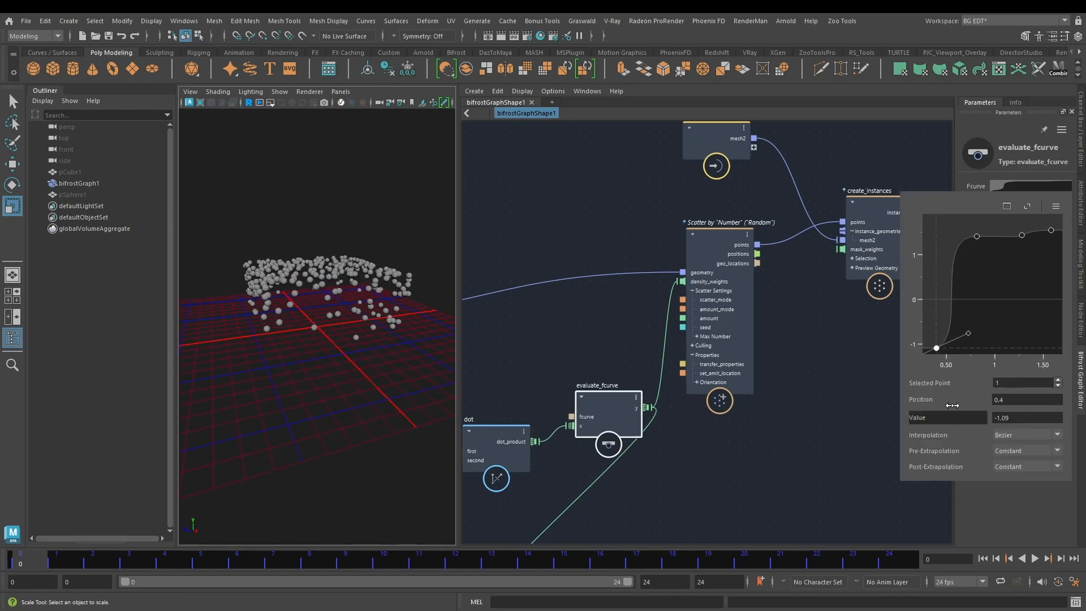
{"action": "left_click", "coordinate": [1027, 206]}
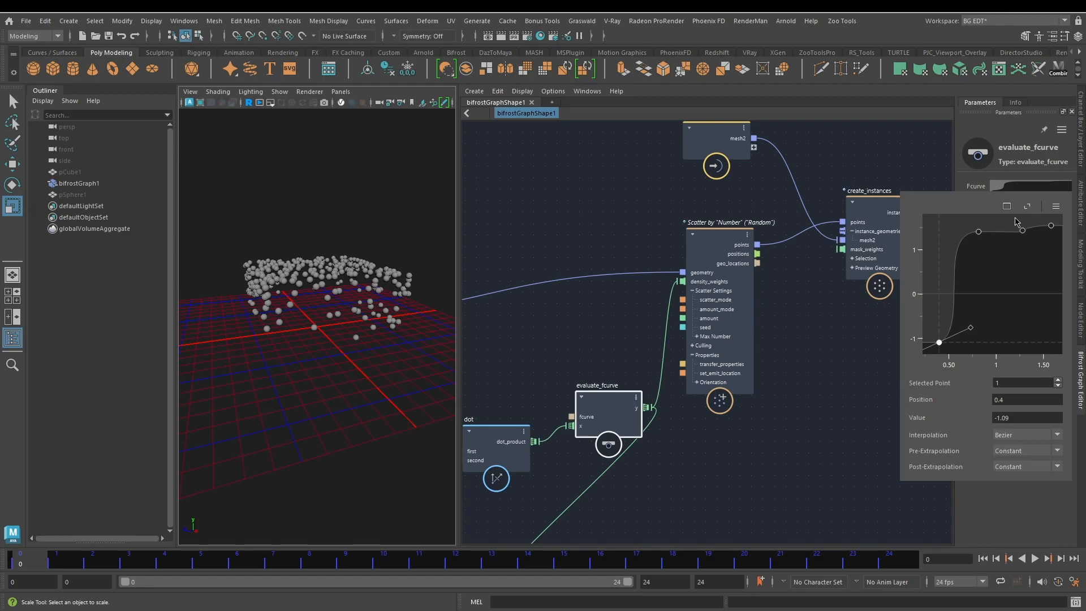
{"action": "left_click", "coordinate": [1007, 205]}
{"action": "left_click_drag", "start_coordinate": [104, 213], "coordinate": [109, 237]}
{"action": "left_click_drag", "start_coordinate": [119, 67], "coordinate": [122, 71]}
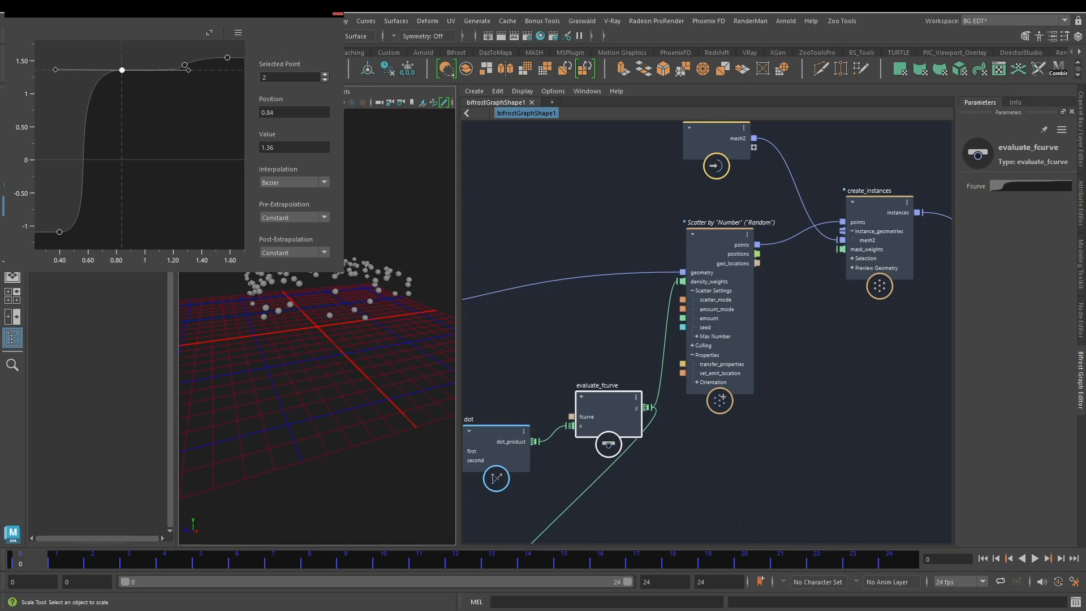
{"action": "left_click", "coordinate": [338, 13]}
{"action": "left_click_drag", "start_coordinate": [436, 359], "coordinate": [374, 267], "text": "alt"}
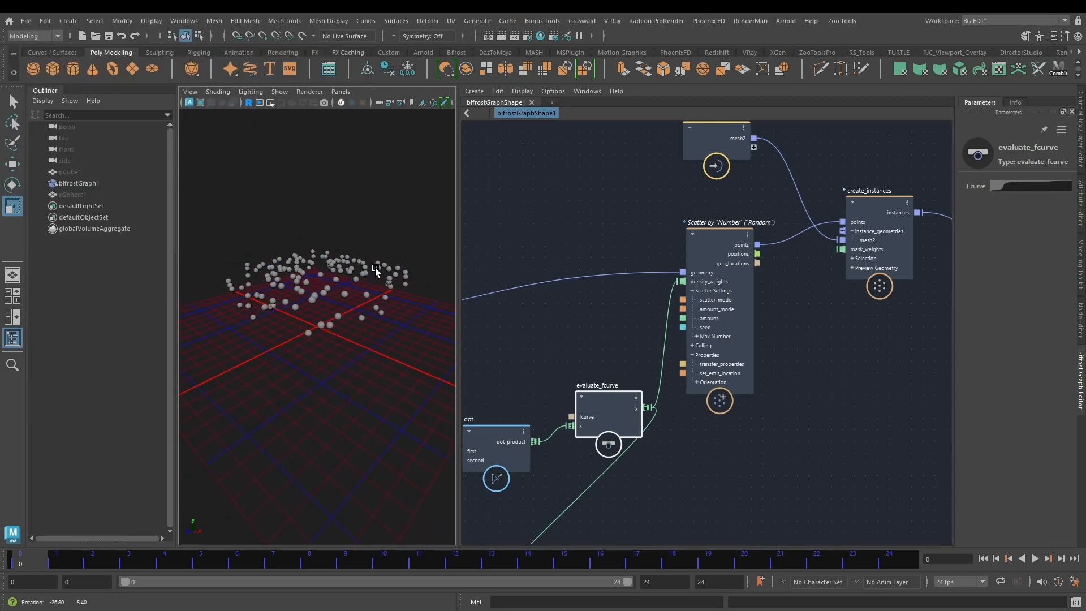
Step: Set the source sphere's Scale X, Y and Z to 0.3 in its channels
{"action": "left_click", "coordinate": [869, 348]}
{"action": "scroll", "coordinate": [838, 351], "scroll_direction": "down", "scroll_amount": 3}
{"action": "middle_click_drag", "start_coordinate": [837, 352], "coordinate": [772, 370], "text": "alt"}
{"action": "scroll", "coordinate": [698, 243], "scroll_direction": "up", "scroll_amount": 2}
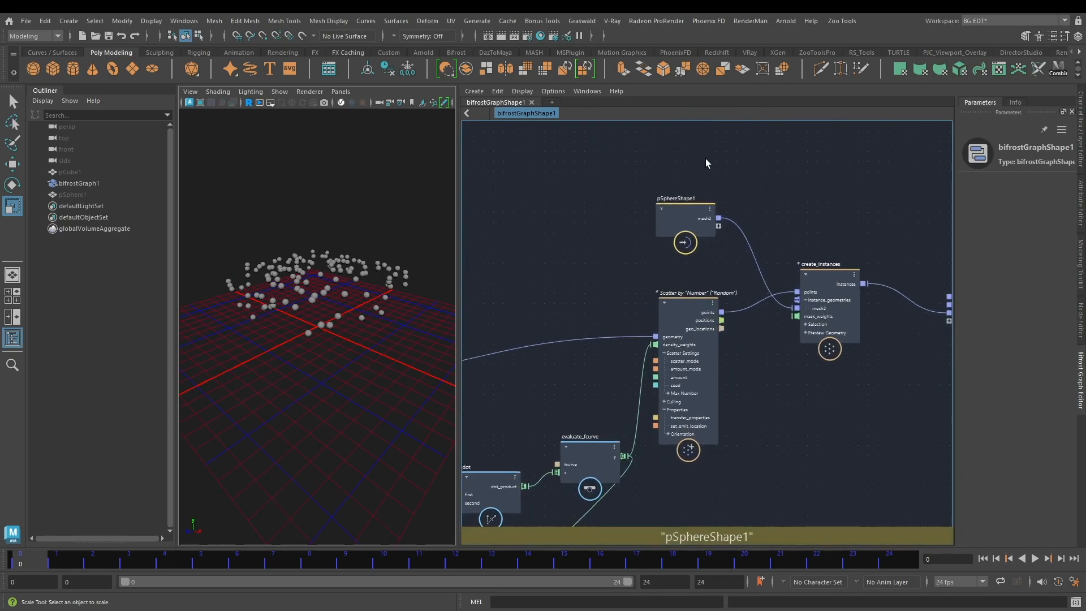
{"action": "left_click", "coordinate": [72, 194]}
{"action": "left_click", "coordinate": [1082, 104]}
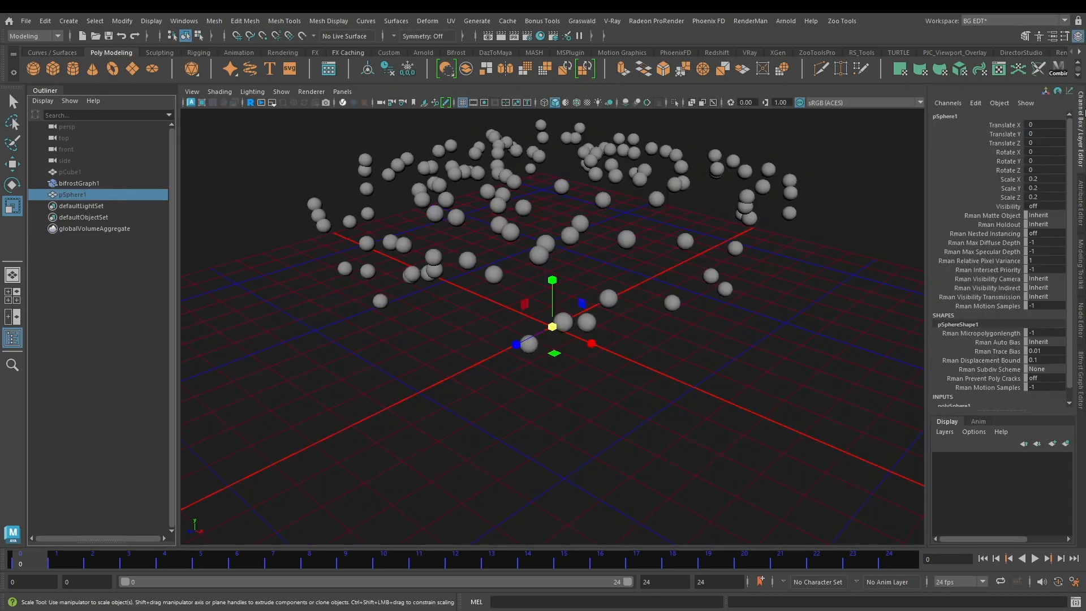
{"action": "left_click", "coordinate": [1049, 179]}
{"action": "left_click", "coordinate": [1048, 197], "text": "shift"}
{"action": "type", "text": "0.3"}
{"action": "key", "text": "Return"}
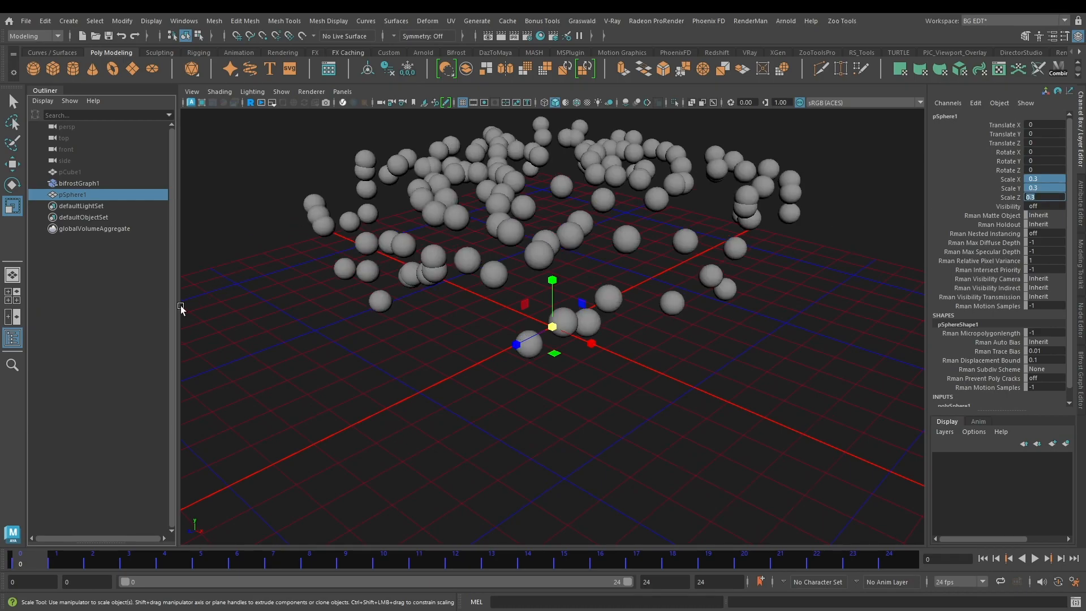
Step: Return to the Bifrost graph and move the output node away from create_instances to make room between them
{"action": "left_click", "coordinate": [1081, 381]}
{"action": "middle_click_drag", "start_coordinate": [798, 208], "coordinate": [680, 216]}
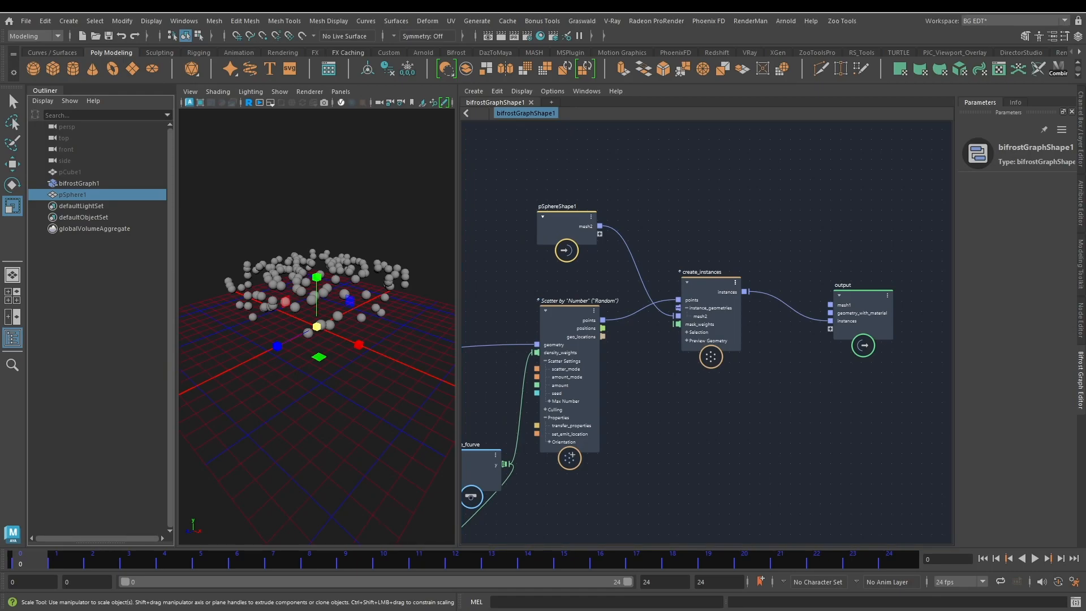
{"action": "left_click_drag", "start_coordinate": [308, 248], "coordinate": [331, 255], "text": "alt"}
{"action": "middle_click_drag", "start_coordinate": [845, 328], "coordinate": [767, 341]}
{"action": "left_click", "coordinate": [777, 317]}
{"action": "left_click_drag", "start_coordinate": [778, 319], "coordinate": [905, 314]}
{"action": "left_click", "coordinate": [811, 256]}
{"action": "middle_click_drag", "start_coordinate": [811, 256], "coordinate": [797, 245]}
{"action": "scroll", "coordinate": [722, 239], "scroll_direction": "up", "scroll_amount": 1}
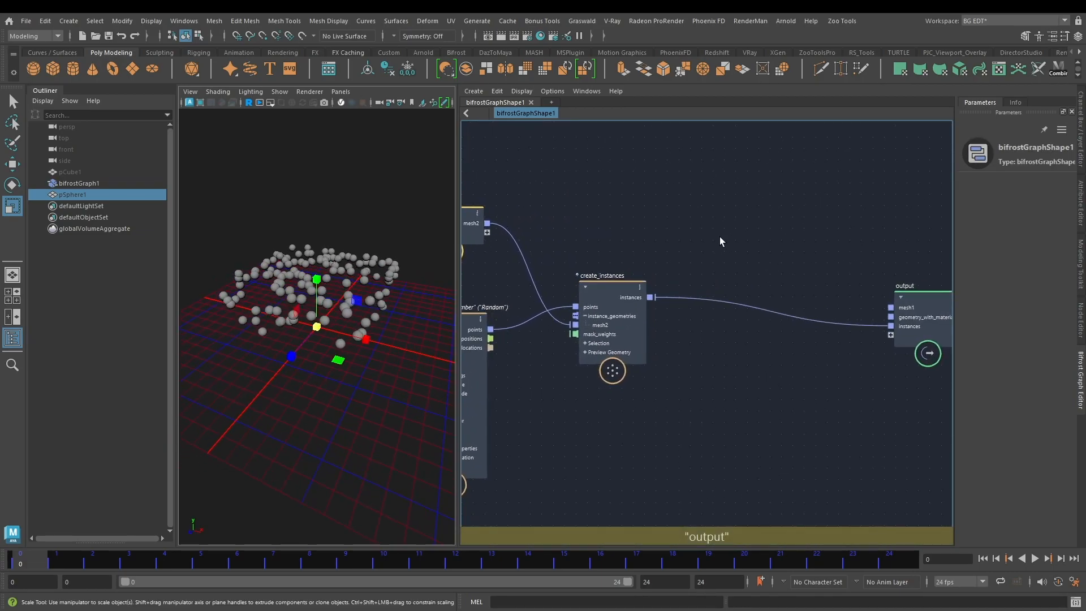
Step: Add a bake_instanced_geometry node and place it above the link between create_instances and output
{"action": "key", "text": "Tab"}
{"action": "type", "text": "bak"}
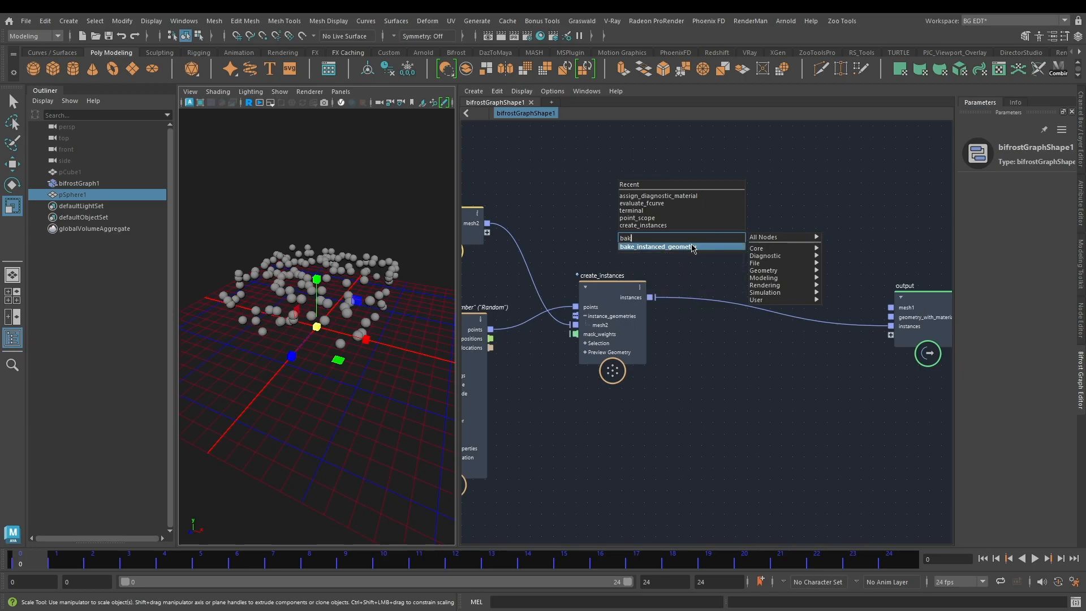
{"action": "left_click", "coordinate": [715, 249]}
{"action": "left_click_drag", "start_coordinate": [720, 260], "coordinate": [699, 211]}
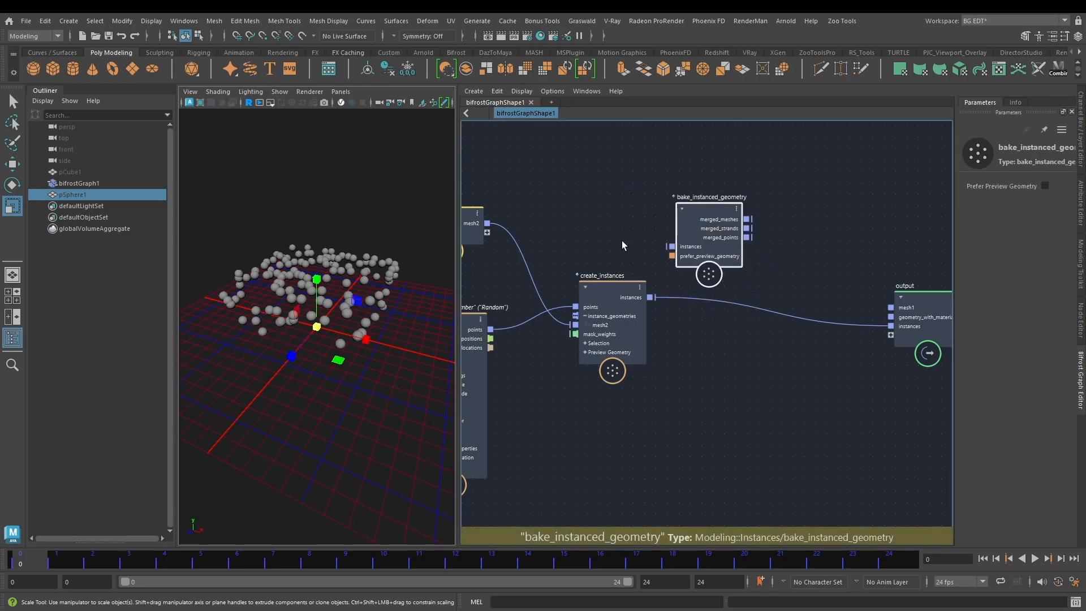
Step: Connect the instances output of create_instances to the instances input of bake_instanced_geometry
{"action": "scroll", "coordinate": [625, 249], "scroll_direction": "up", "scroll_amount": 2}
{"action": "left_click_drag", "start_coordinate": [655, 308], "coordinate": [689, 233]}
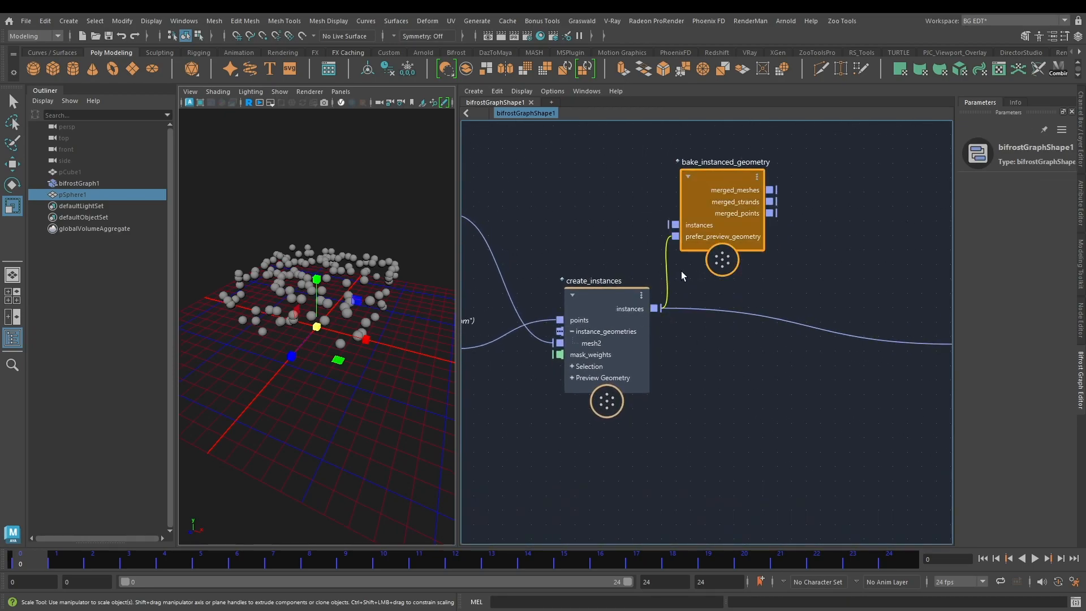
{"action": "left_click_drag", "start_coordinate": [660, 308], "coordinate": [674, 224]}
Step: Connect merged_meshes to a new port on the output node and delete the direct instances link from create_instances
{"action": "middle_click_drag", "start_coordinate": [829, 257], "coordinate": [759, 247], "text": "alt"}
{"action": "left_click_drag", "start_coordinate": [659, 187], "coordinate": [853, 359]}
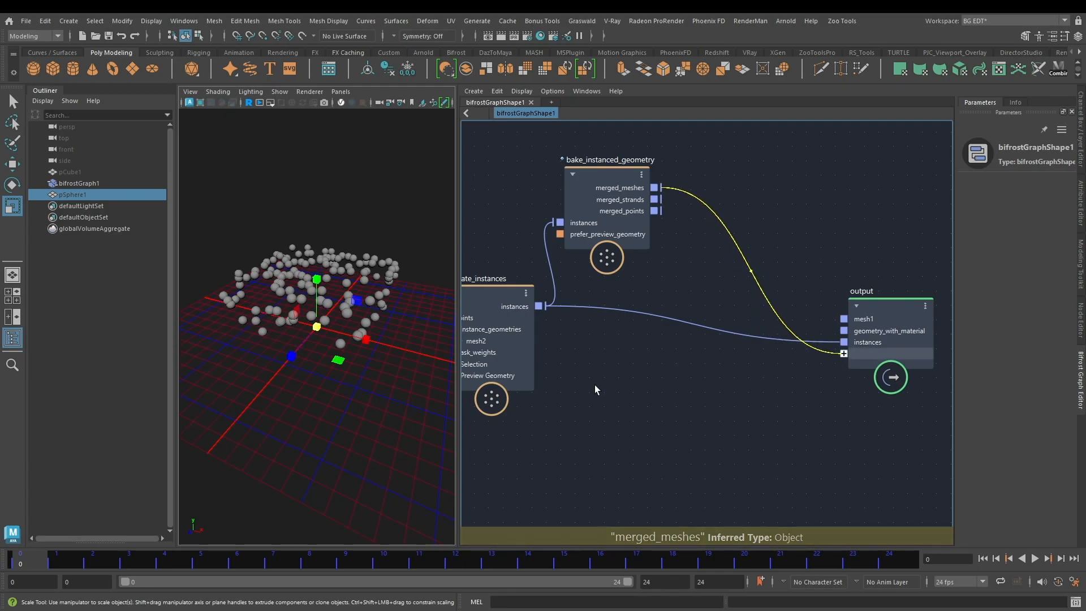
{"action": "left_click", "coordinate": [741, 336]}
{"action": "key", "text": "Delete"}
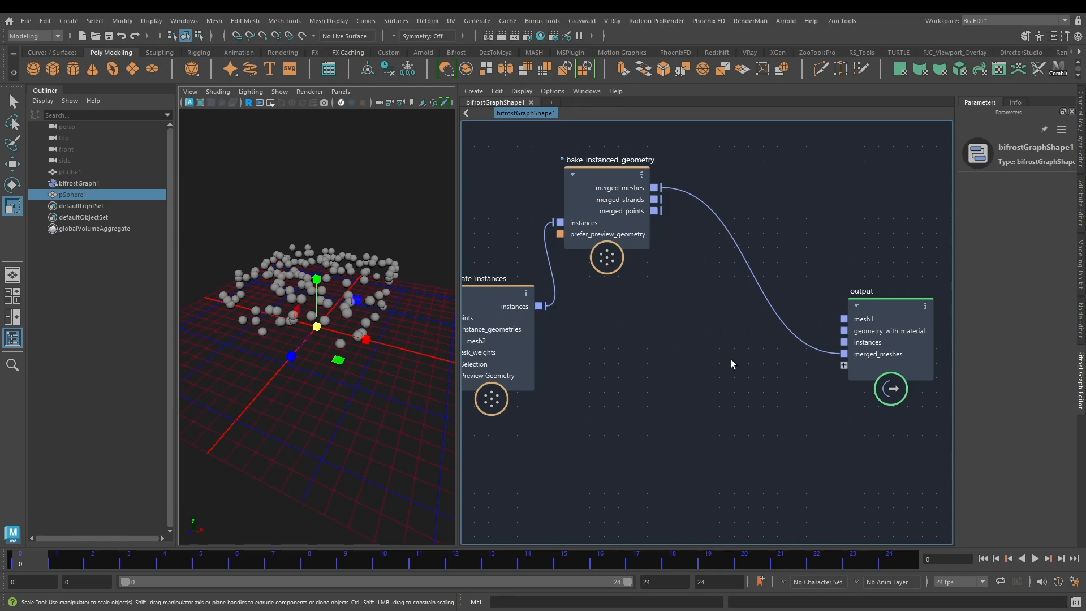
Step: Move bake_instanced_geometry down in line between create_instances and output, and inspect the baked spheres in the viewport
{"action": "left_click_drag", "start_coordinate": [600, 173], "coordinate": [629, 261]}
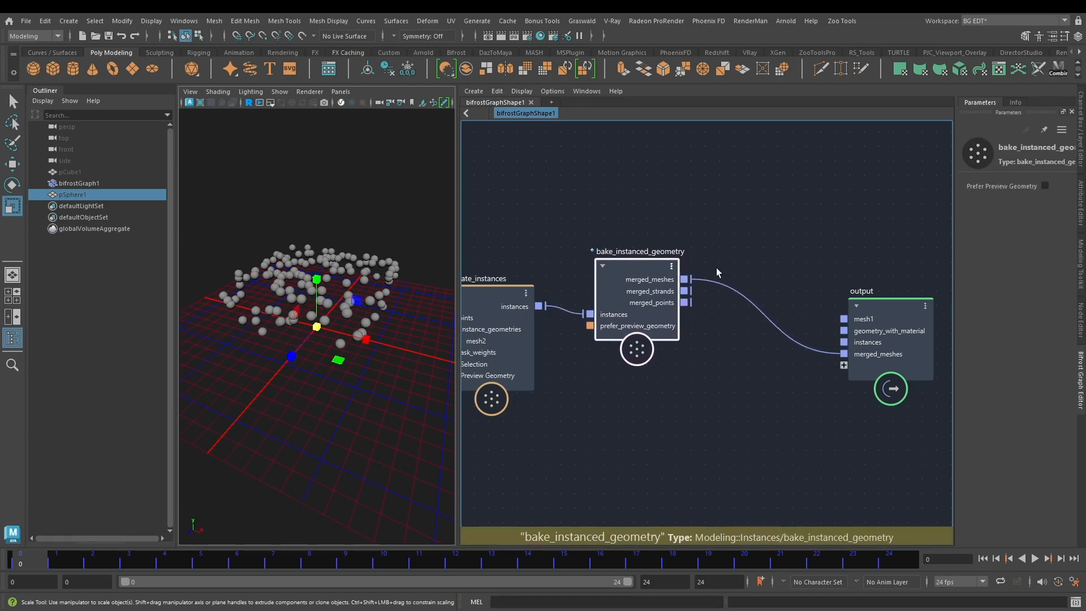
{"action": "middle_click_drag", "start_coordinate": [701, 278], "coordinate": [681, 252], "text": "alt"}
{"action": "left_click_drag", "start_coordinate": [289, 242], "coordinate": [286, 235], "text": "alt"}
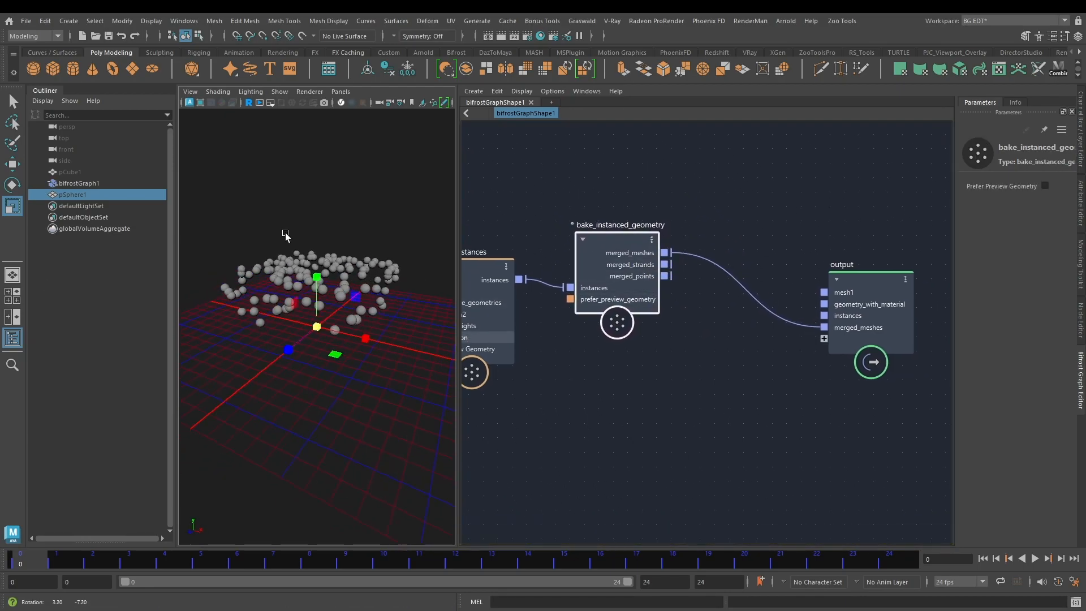
{"action": "middle_click_drag", "start_coordinate": [501, 194], "coordinate": [564, 192], "text": "alt"}
{"action": "middle_click_drag", "start_coordinate": [760, 360], "coordinate": [650, 376], "text": "alt"}
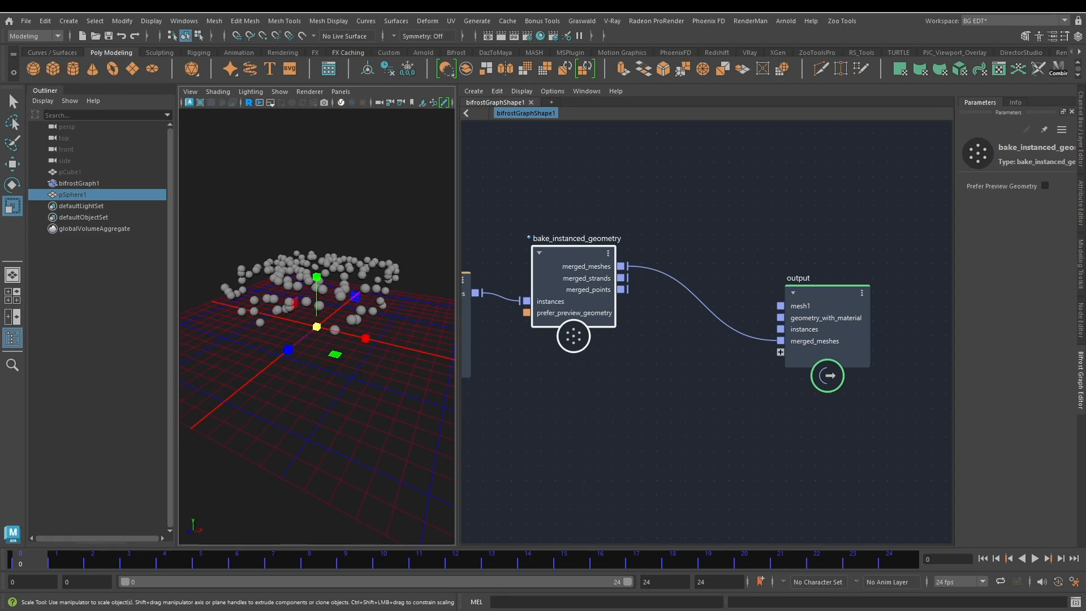
Step: Move the output node farther from bake_instanced_geometry to make room for more nodes
{"action": "scroll", "coordinate": [730, 229], "scroll_direction": "down", "scroll_amount": 4}
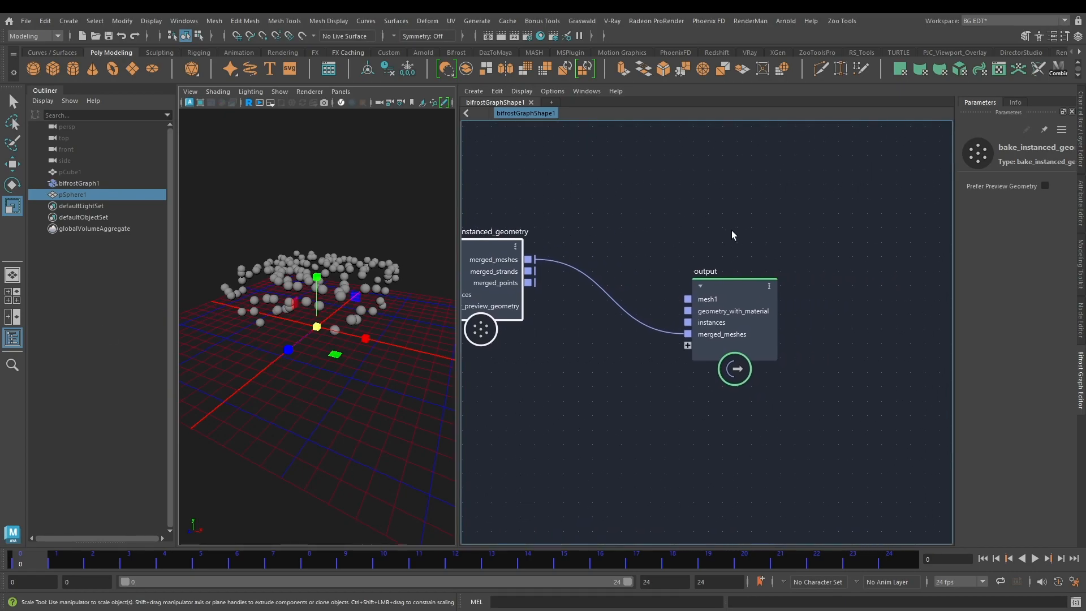
{"action": "left_click_drag", "start_coordinate": [734, 276], "coordinate": [936, 274]}
{"action": "middle_click_drag", "start_coordinate": [662, 202], "coordinate": [830, 195], "text": "alt"}
{"action": "scroll", "coordinate": [656, 199], "scroll_direction": "down", "scroll_amount": 2}
{"action": "middle_click_drag", "start_coordinate": [626, 206], "coordinate": [831, 228], "text": "alt"}
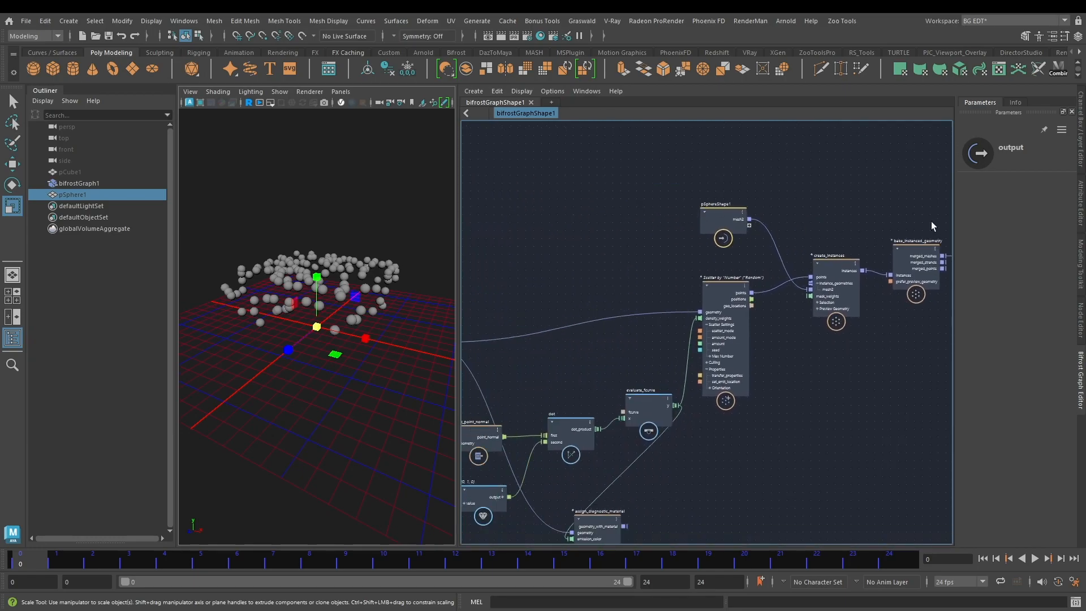
{"action": "middle_click_drag", "start_coordinate": [896, 340], "coordinate": [676, 365], "text": "alt"}
{"action": "middle_click_drag", "start_coordinate": [787, 265], "coordinate": [634, 266], "text": "alt"}
{"action": "scroll", "coordinate": [635, 266], "scroll_direction": "up", "scroll_amount": 1}
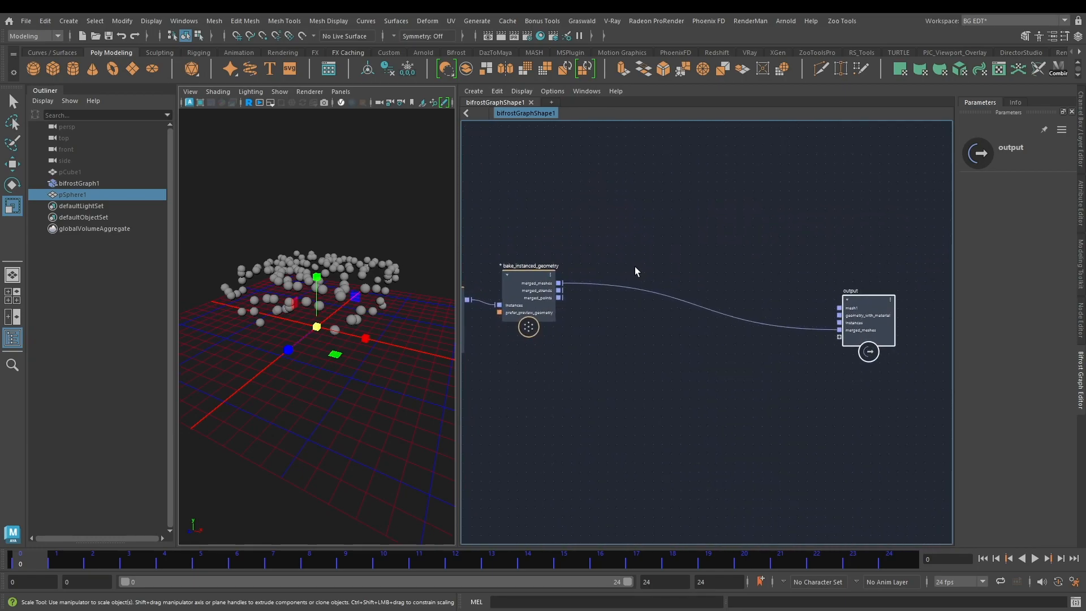
{"action": "scroll", "coordinate": [634, 267], "scroll_direction": "up", "scroll_amount": 3}
Step: Add a mesh_to_volume node and place it above the link between bake_instanced_geometry and output
{"action": "key", "text": "Tab"}
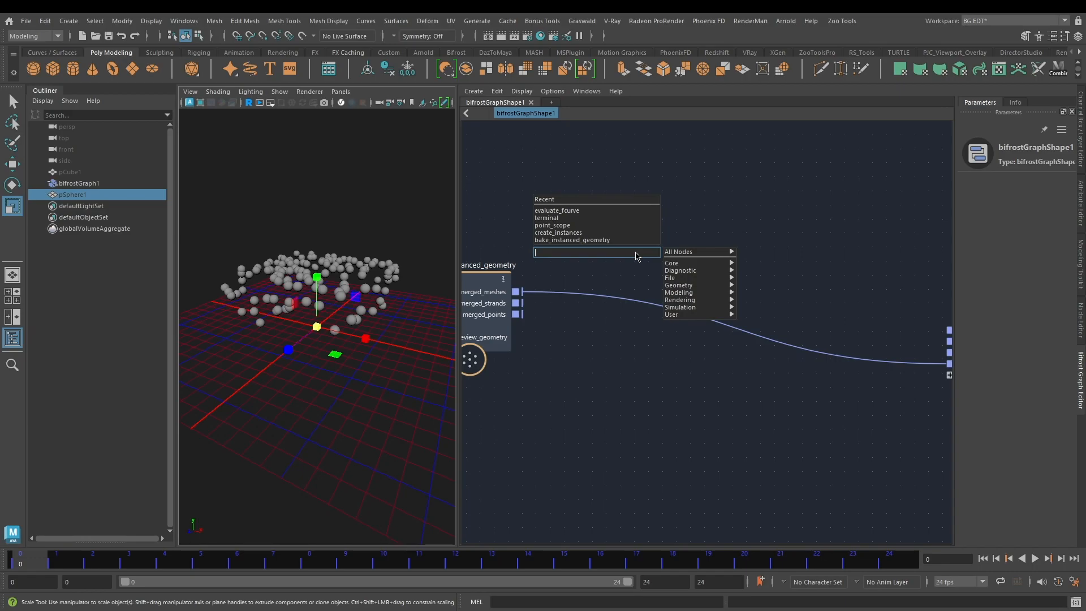
{"action": "type", "text": "mes"}
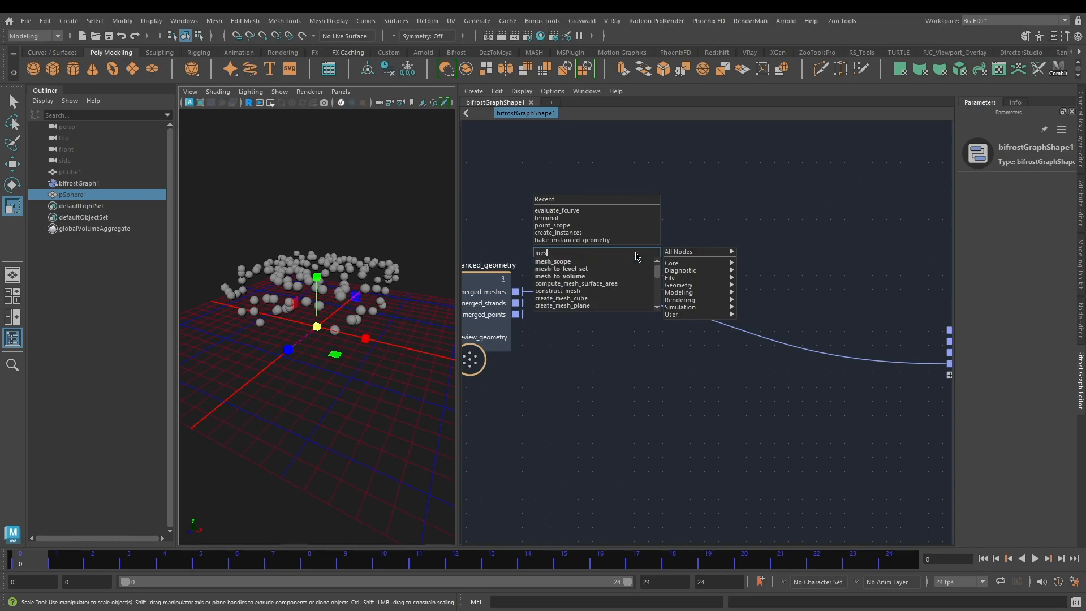
{"action": "type", "text": "ht"}
{"action": "left_click", "coordinate": [699, 241]}
{"action": "left_click", "coordinate": [690, 229]}
{"action": "left_click_drag", "start_coordinate": [650, 279], "coordinate": [648, 202]}
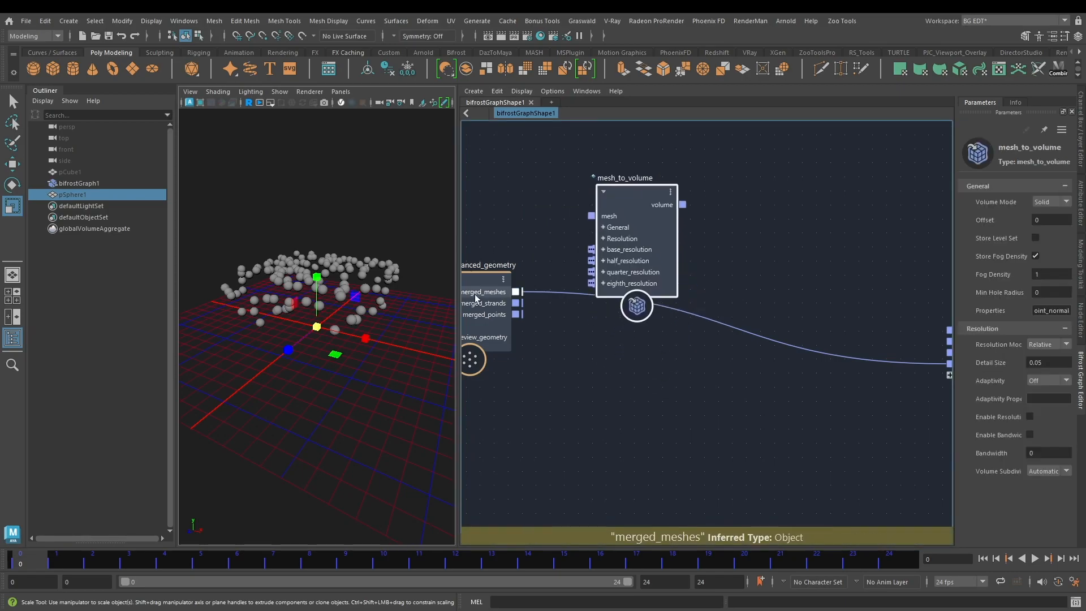
Step: Connect merged_meshes to the mesh input of mesh_to_volume, and its volume output to a new port on output
{"action": "left_click_drag", "start_coordinate": [517, 292], "coordinate": [628, 212]}
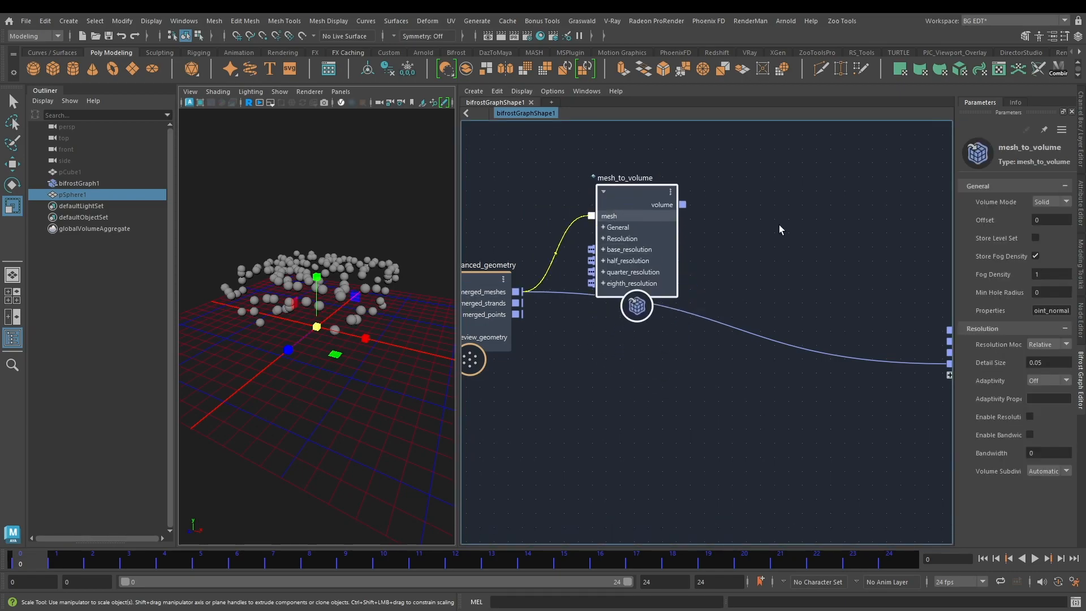
{"action": "middle_click_drag", "start_coordinate": [780, 259], "coordinate": [654, 246]}
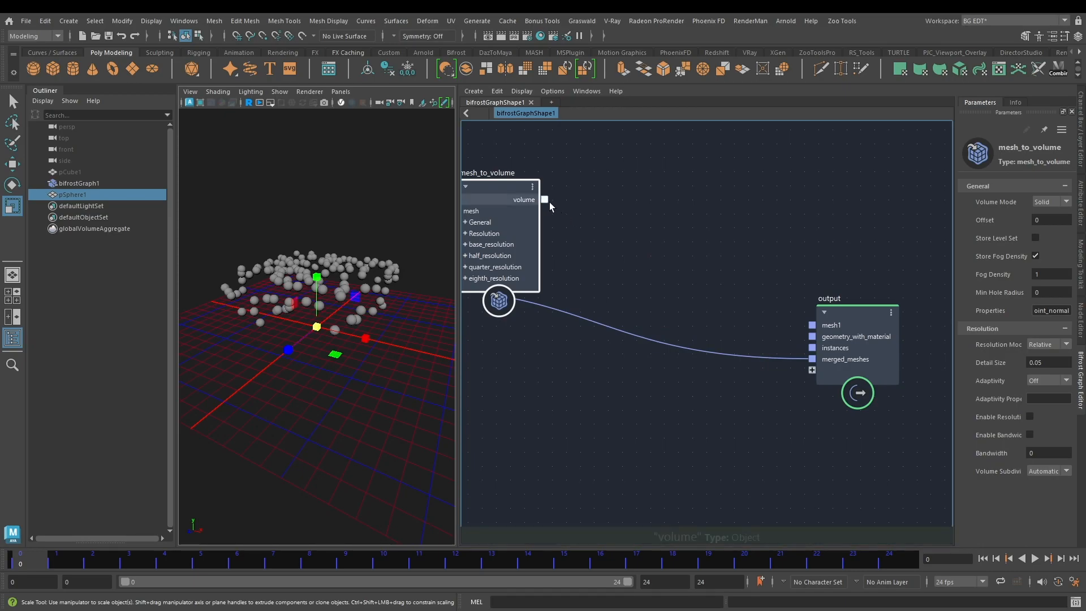
{"action": "middle_click_drag", "start_coordinate": [599, 206], "coordinate": [629, 216]}
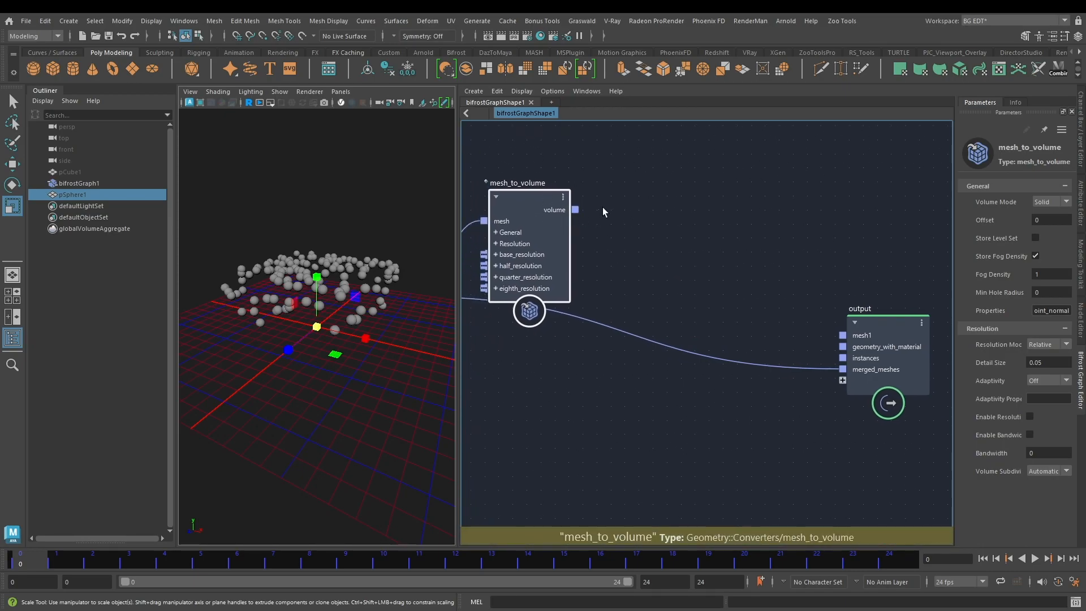
{"action": "left_click_drag", "start_coordinate": [575, 209], "coordinate": [846, 382]}
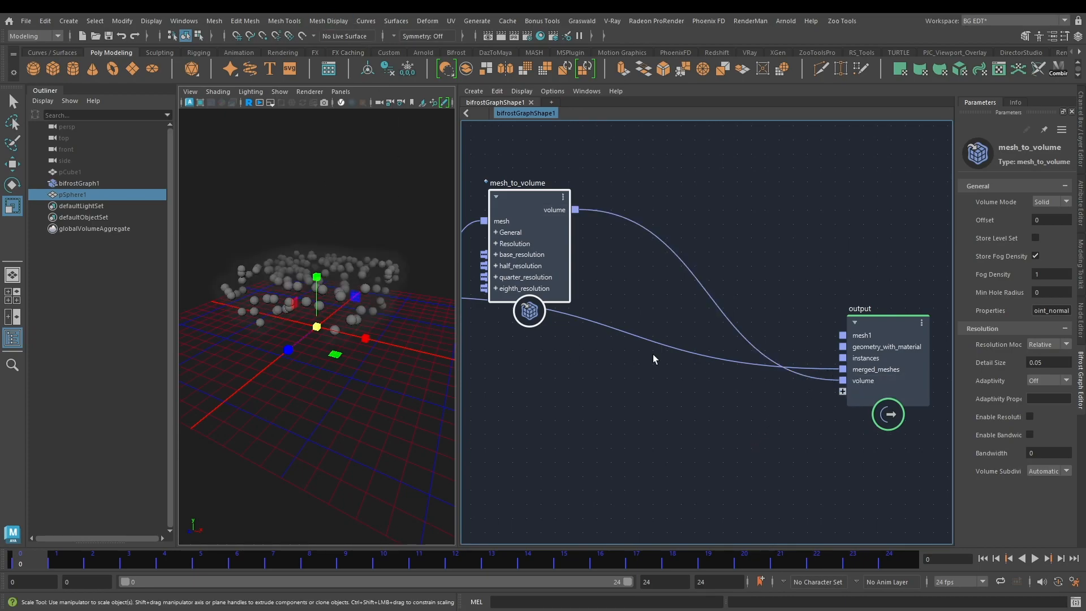
Step: Delete the direct merged_meshes link to output and inspect the volume in the viewport
{"action": "left_click_drag", "start_coordinate": [826, 374], "coordinate": [706, 413]}
{"action": "left_click_drag", "start_coordinate": [573, 386], "coordinate": [572, 386]}
{"action": "left_click_drag", "start_coordinate": [390, 283], "coordinate": [281, 235], "text": "alt"}
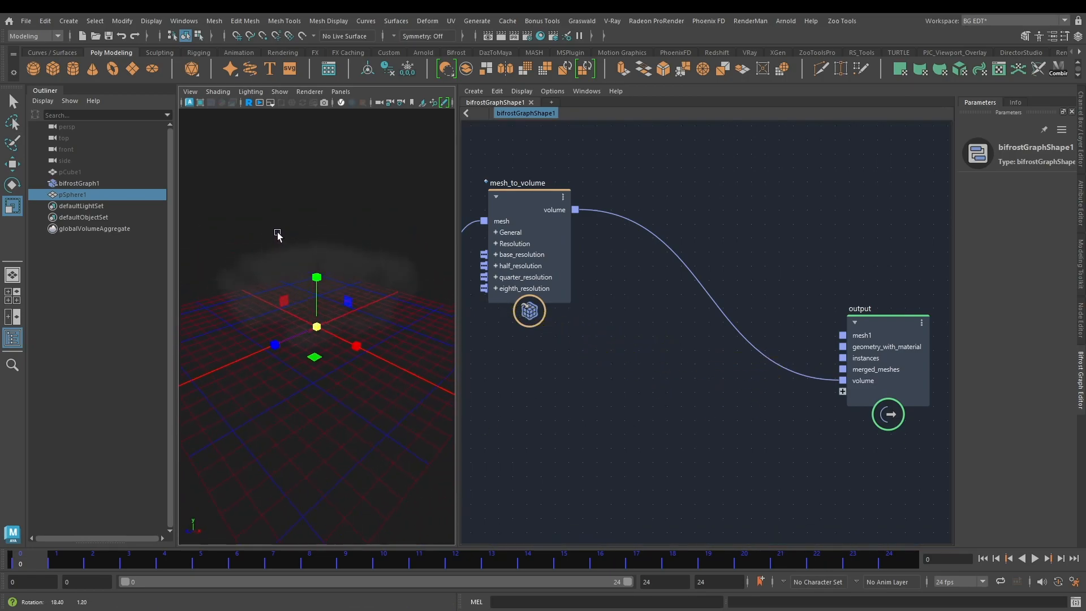
Step: Enable Store Level Set and disable Store Fog Density on mesh_to_volume, and inspect the level set from several angles
{"action": "middle_click_drag", "start_coordinate": [556, 154], "coordinate": [588, 188]}
{"action": "left_click", "coordinate": [572, 326]}
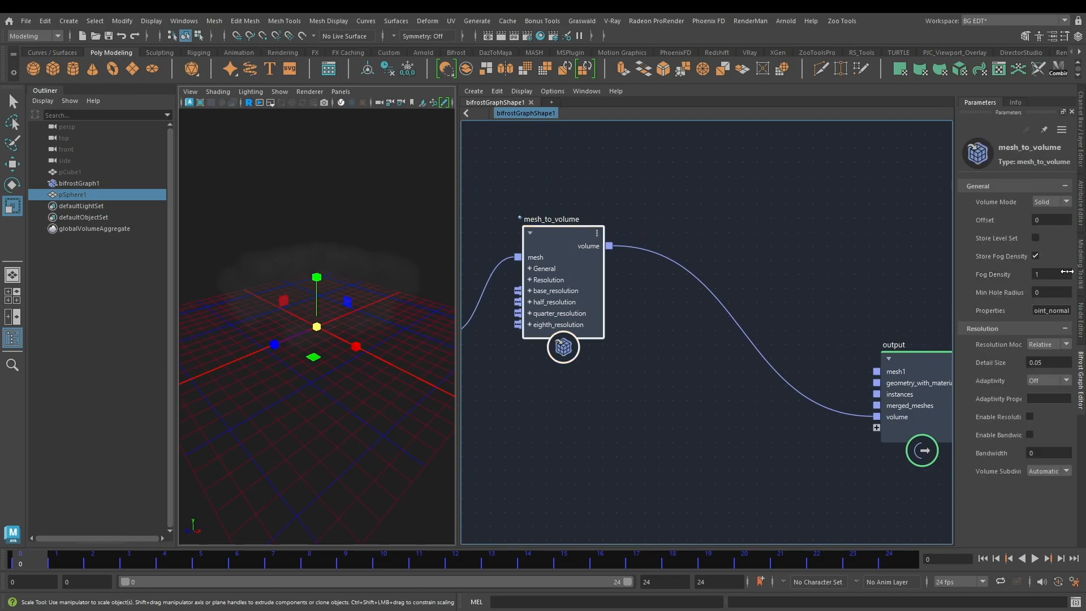
{"action": "left_click", "coordinate": [1034, 256]}
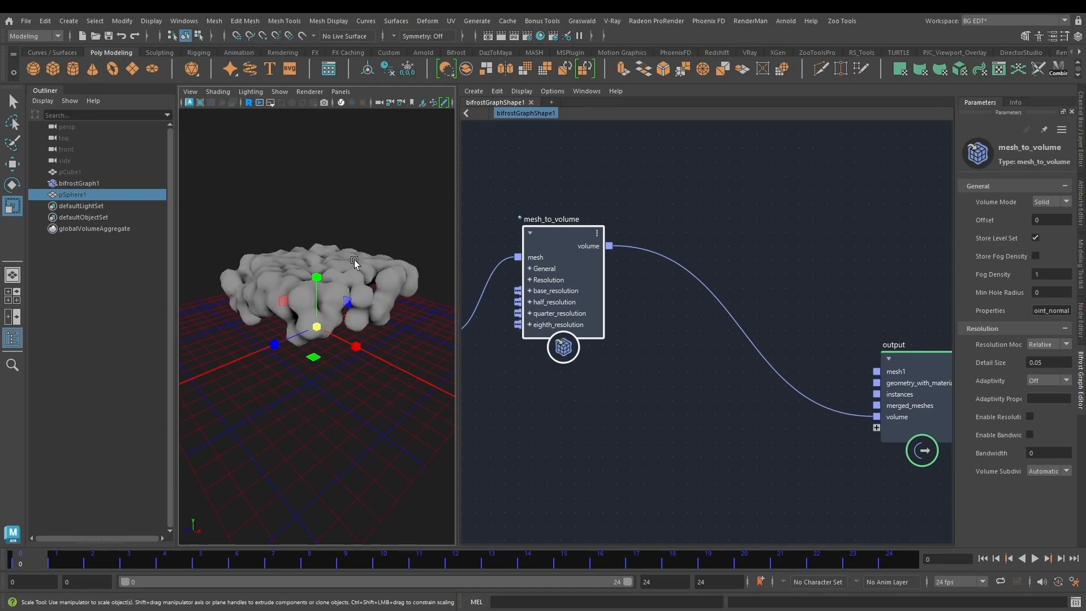
{"action": "left_click_drag", "start_coordinate": [360, 238], "coordinate": [254, 247], "text": "alt"}
{"action": "right_click_drag", "start_coordinate": [278, 258], "coordinate": [343, 256], "text": "alt"}
{"action": "left_click_drag", "start_coordinate": [284, 247], "coordinate": [379, 246], "text": "alt"}
{"action": "right_click_drag", "start_coordinate": [379, 246], "coordinate": [299, 252], "text": "alt"}
{"action": "left_click_drag", "start_coordinate": [296, 255], "coordinate": [299, 234], "text": "alt"}
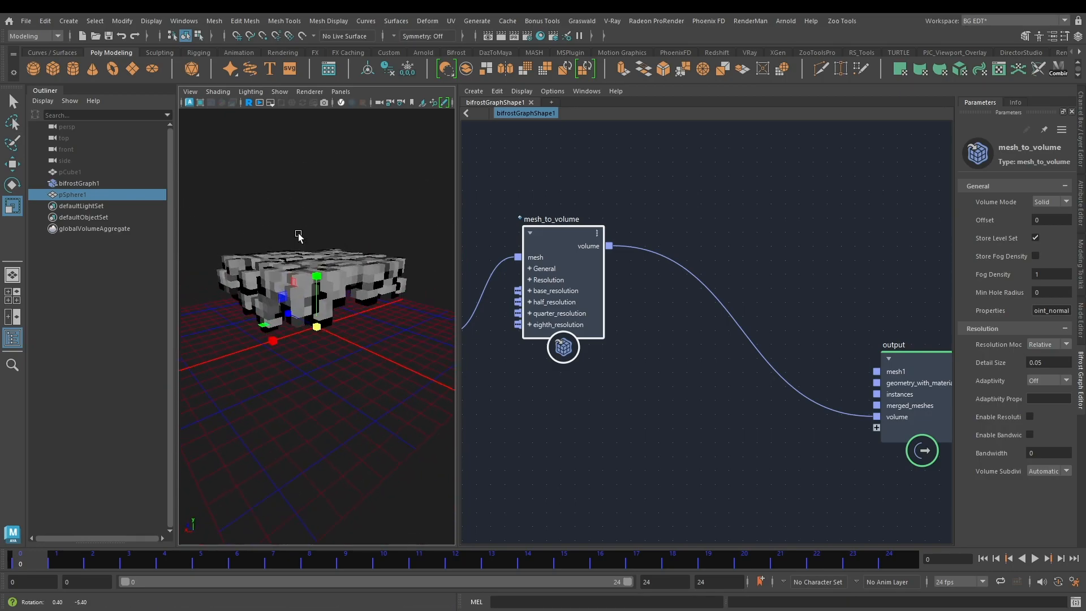
{"action": "left_click_drag", "start_coordinate": [368, 299], "coordinate": [345, 287], "text": "alt"}
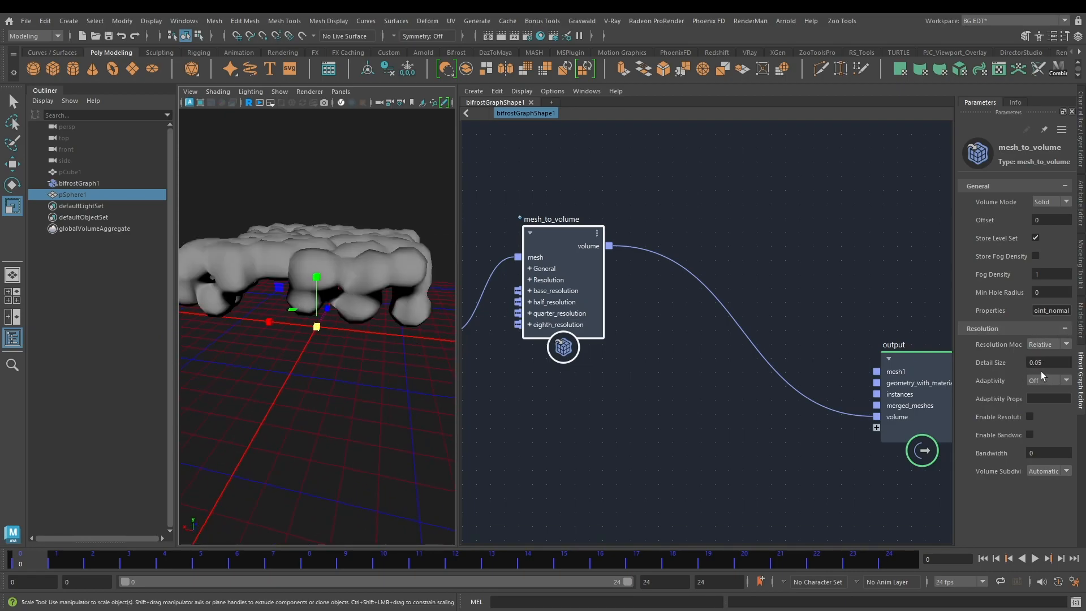
Step: Set the Resolution Mode of mesh_to_volume to Absolute with a Detail Size of 0.5
{"action": "left_click", "coordinate": [1050, 345]}
{"action": "left_click", "coordinate": [1048, 354]}
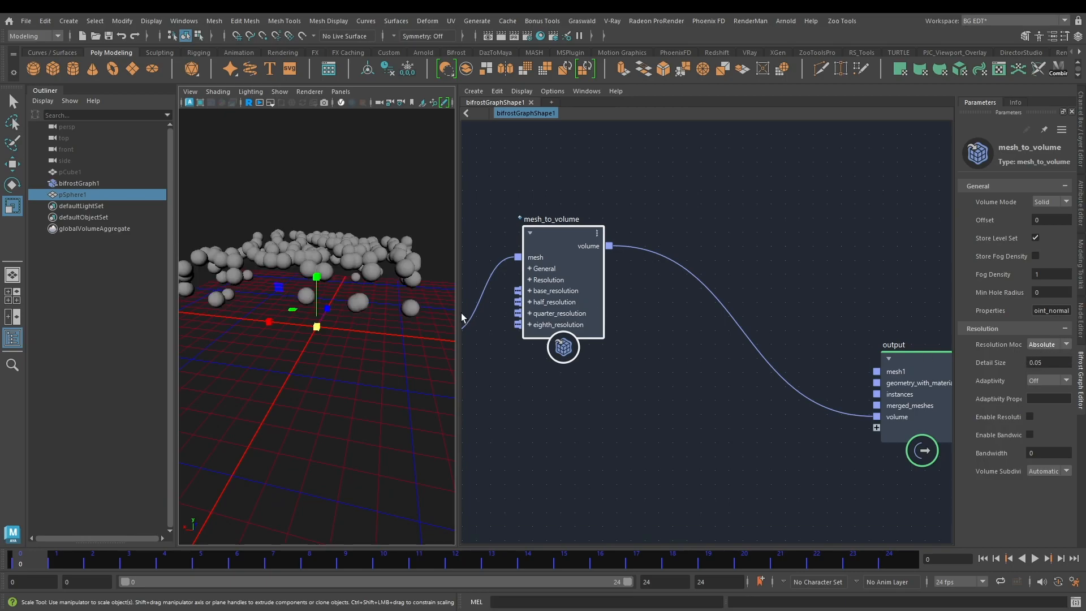
{"action": "left_click", "coordinate": [1055, 360]}
{"action": "left_click_drag", "start_coordinate": [423, 247], "coordinate": [322, 226], "text": "alt"}
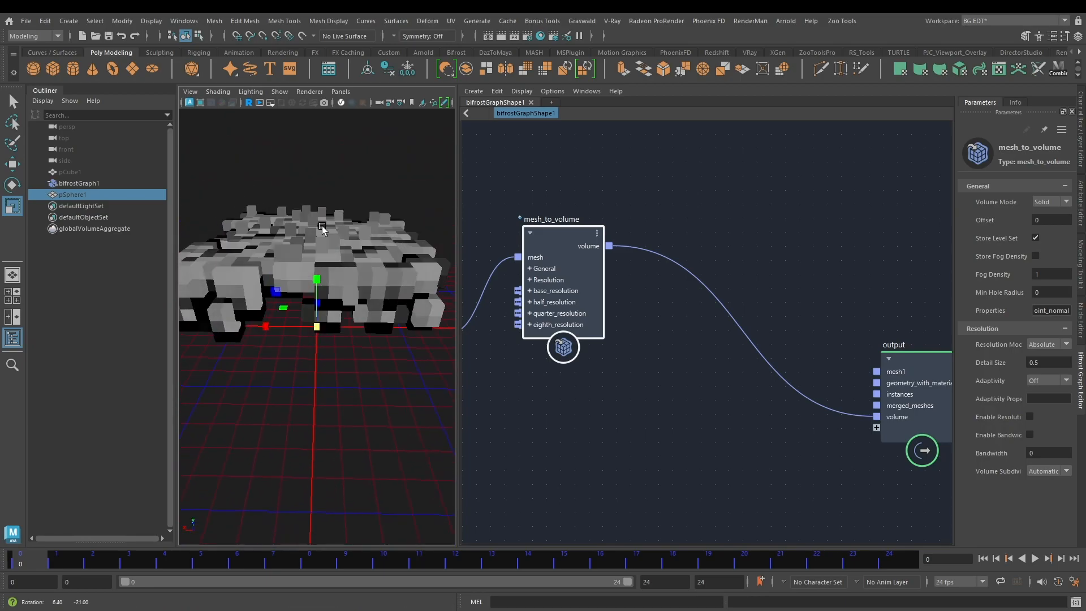
Step: Move the output node well away from mesh_to_volume to free space along the volume link
{"action": "middle_click_drag", "start_coordinate": [753, 399], "coordinate": [718, 385], "text": "alt"}
{"action": "left_click", "coordinate": [676, 365]}
{"action": "right_click_drag", "start_coordinate": [650, 408], "coordinate": [645, 413], "text": "alt"}
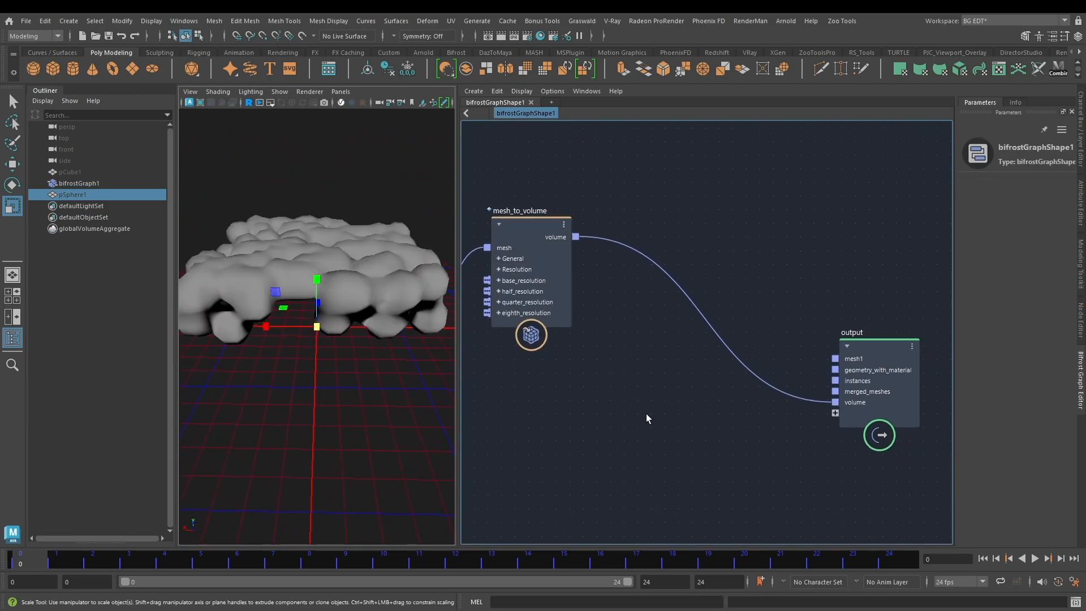
{"action": "scroll", "coordinate": [646, 414], "scroll_direction": "down", "scroll_amount": 2}
{"action": "middle_click_drag", "start_coordinate": [643, 414], "coordinate": [538, 402], "text": "alt"}
{"action": "scroll", "coordinate": [715, 350], "scroll_direction": "up", "scroll_amount": 1}
{"action": "left_click_drag", "start_coordinate": [714, 350], "coordinate": [955, 255]}
{"action": "scroll", "coordinate": [747, 235], "scroll_direction": "down", "scroll_amount": 2}
{"action": "middle_click_drag", "start_coordinate": [737, 243], "coordinate": [691, 259], "text": "alt"}
{"action": "middle_click_drag", "start_coordinate": [818, 212], "coordinate": [738, 217], "text": "alt"}
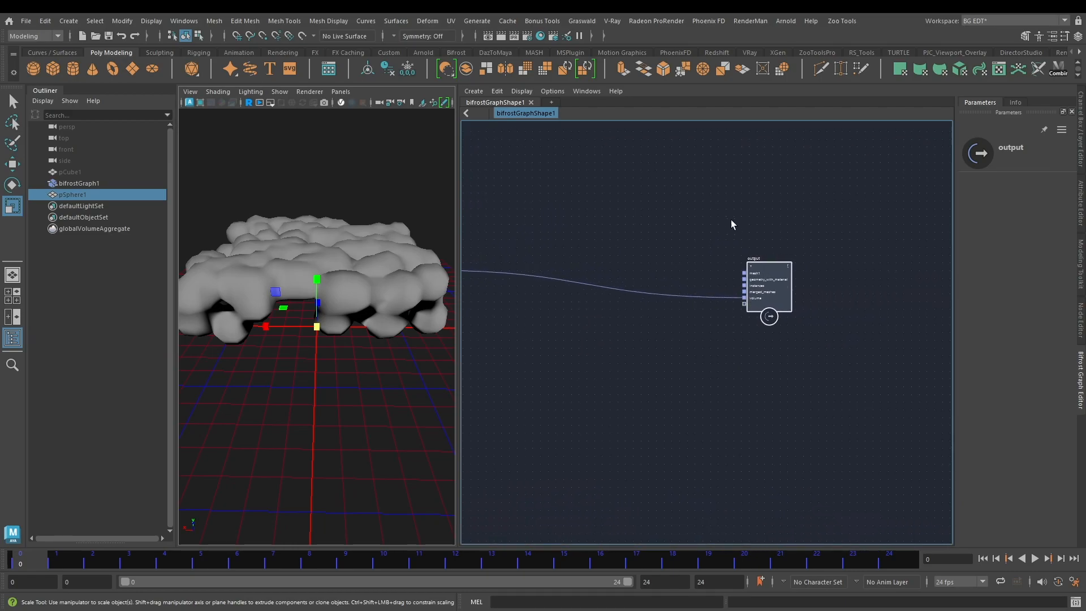
Step: Add a volume_to_mesh node beside the output node
{"action": "key", "text": "Tab"}
{"action": "type", "text": "volu"}
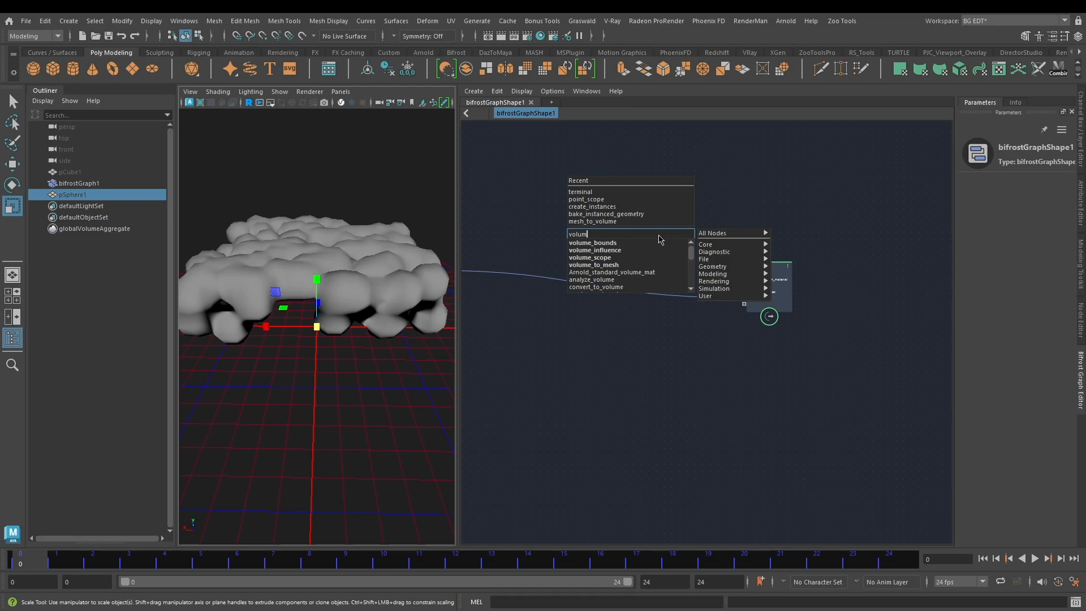
{"action": "left_click", "coordinate": [608, 264]}
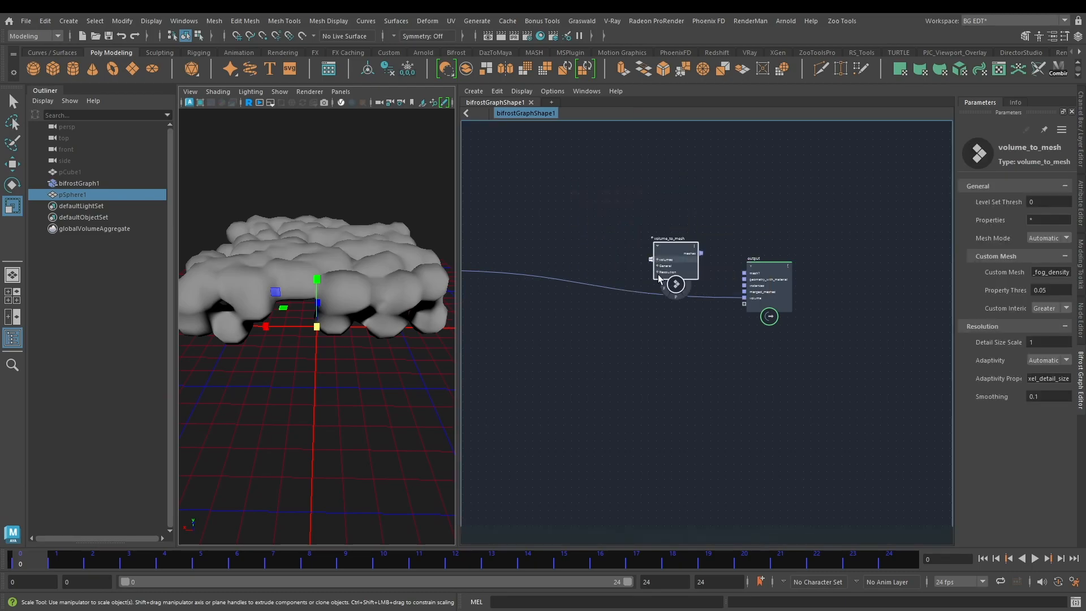
{"action": "scroll", "coordinate": [683, 252], "scroll_direction": "up", "scroll_amount": 3}
Step: Reroute the volume link into the volumes input of volume_to_mesh and connect meshes to a new port on output
{"action": "middle_click_drag", "start_coordinate": [582, 200], "coordinate": [796, 211], "text": "alt"}
{"action": "left_click_drag", "start_coordinate": [804, 319], "coordinate": [847, 269]}
{"action": "middle_click_drag", "start_coordinate": [914, 232], "coordinate": [792, 220], "text": "alt"}
{"action": "left_click_drag", "start_coordinate": [784, 236], "coordinate": [860, 319]}
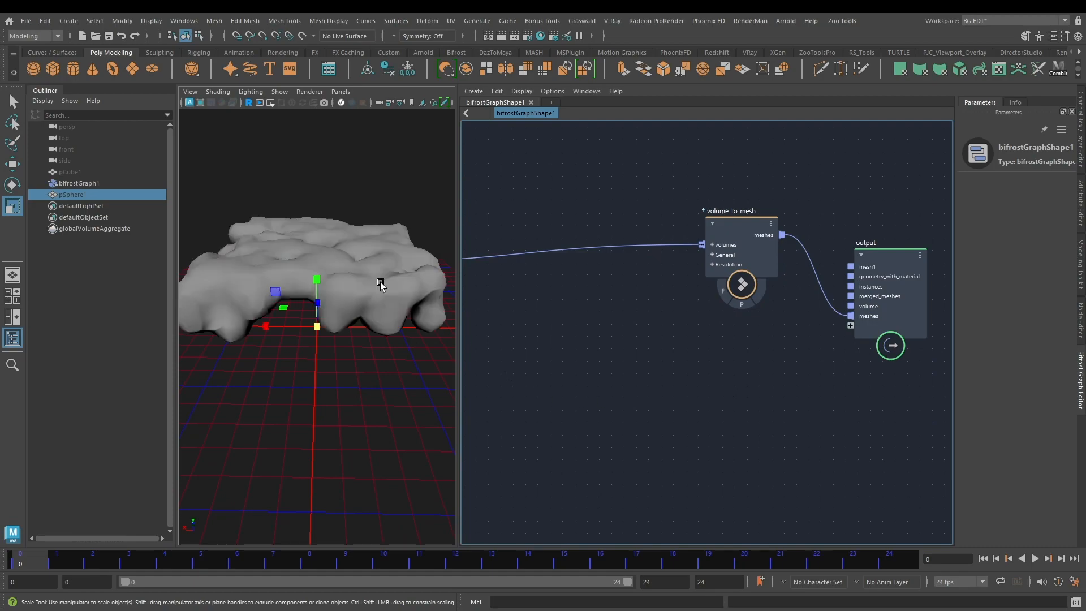
{"action": "left_click_drag", "start_coordinate": [372, 224], "coordinate": [317, 236], "text": "alt"}
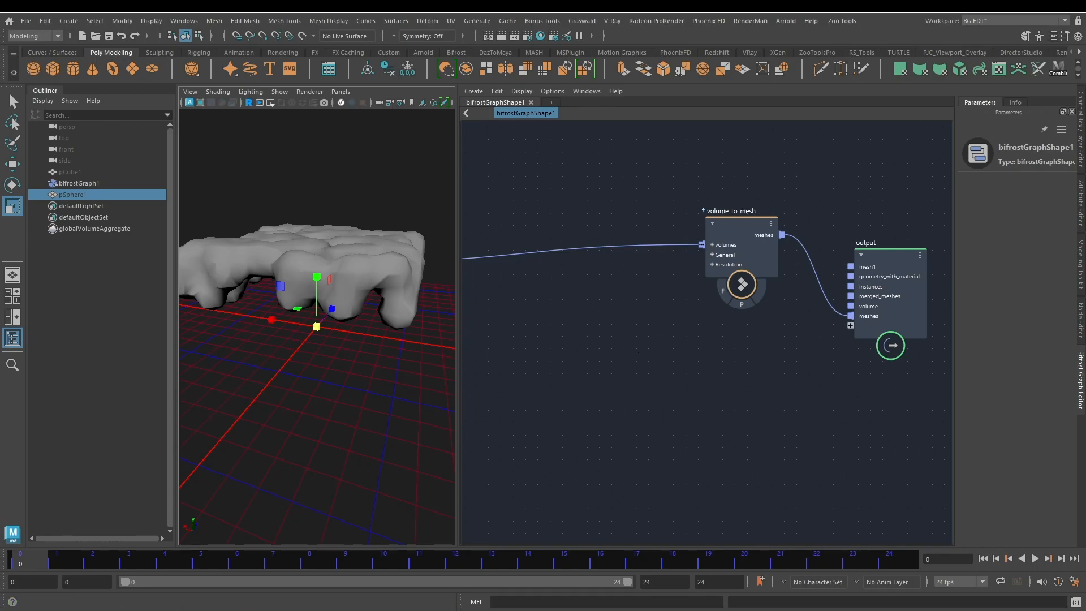
Step: Space out volume_to_mesh and output, and insert a smooth_mesh node in the meshes connection between them
{"action": "middle_click_drag", "start_coordinate": [780, 356], "coordinate": [630, 376], "text": "alt"}
{"action": "left_click_drag", "start_coordinate": [733, 273], "coordinate": [868, 251]}
{"action": "left_click", "coordinate": [750, 217]}
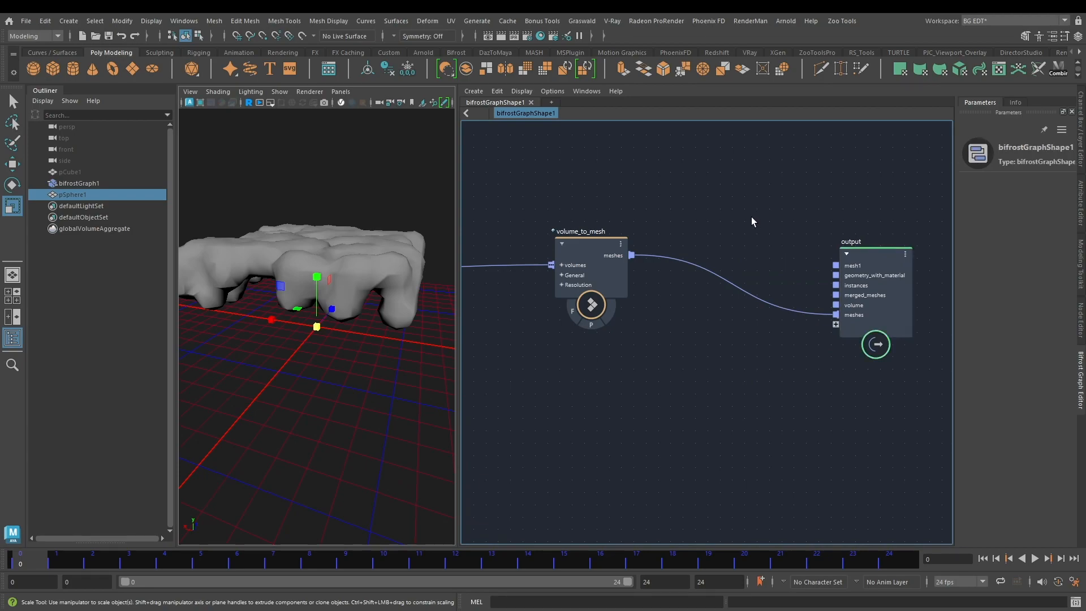
{"action": "key", "text": "Tab"}
{"action": "type", "text": "smoo"}
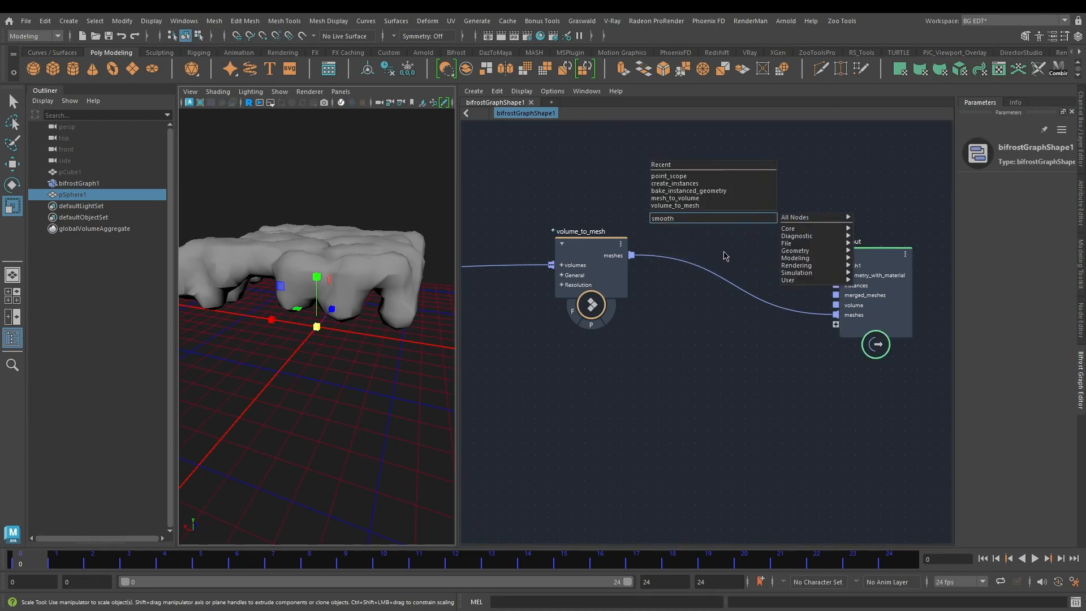
{"action": "left_click", "coordinate": [724, 227]}
{"action": "left_click_drag", "start_coordinate": [731, 258], "coordinate": [836, 315]}
{"action": "left_click_drag", "start_coordinate": [741, 228], "coordinate": [740, 253]}
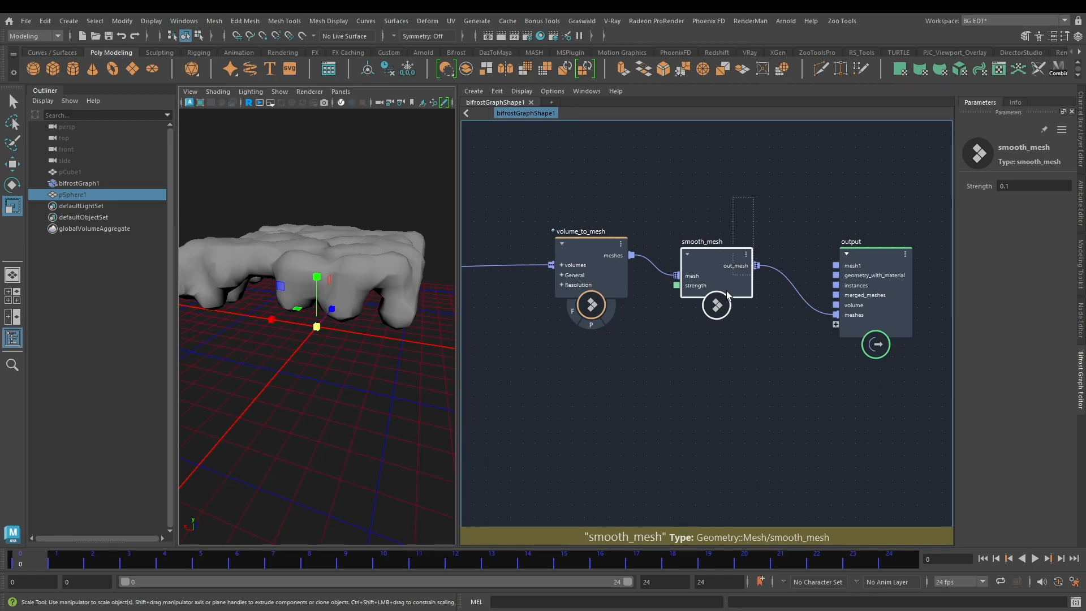
Step: Set the Strength of smooth_mesh to 5
{"action": "double_click", "coordinate": [1025, 188]}
{"action": "type", "text": "2"}
{"action": "key", "text": "Return"}
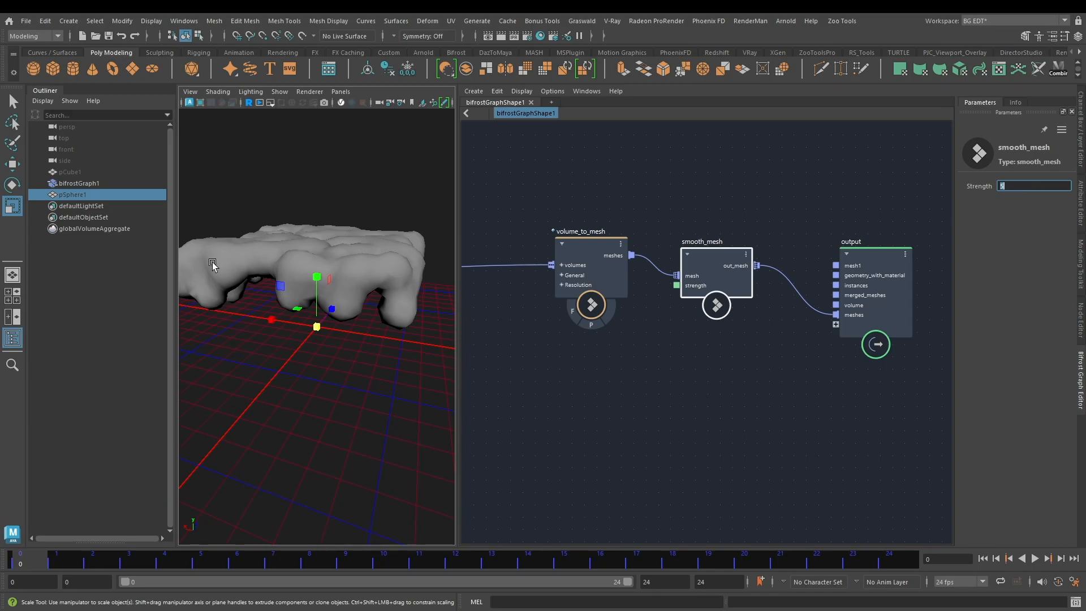
Step: Examine the shape of the smoothed mesh in the viewport from several angles
{"action": "mouse_move", "coordinate": [290, 244]}
{"action": "left_mouse_down", "text": "alt"}
{"action": "mouse_move", "coordinate": [340, 251]}
{"action": "mouse_move", "coordinate": [306, 250]}
{"action": "left_mouse_up", "text": "alt"}
{"action": "middle_click_drag", "start_coordinate": [610, 401], "coordinate": [836, 370], "text": "alt"}
{"action": "scroll", "coordinate": [645, 362], "scroll_direction": "down", "scroll_amount": 3}
{"action": "middle_click_drag", "start_coordinate": [644, 363], "coordinate": [793, 368], "text": "alt"}
{"action": "scroll", "coordinate": [727, 330], "scroll_direction": "up", "scroll_amount": 2}
{"action": "left_click_drag", "start_coordinate": [432, 226], "coordinate": [267, 238], "text": "alt"}
{"action": "left_click_drag", "start_coordinate": [225, 238], "coordinate": [395, 243], "text": "alt"}
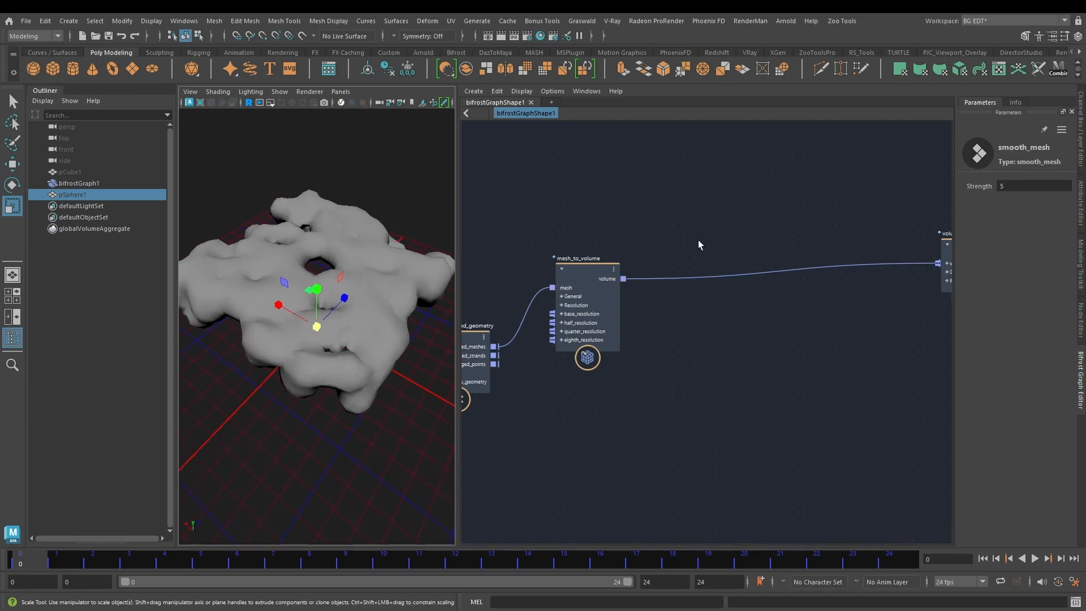
{"action": "left_click_drag", "start_coordinate": [303, 236], "coordinate": [388, 249], "text": "alt"}
{"action": "left_click_drag", "start_coordinate": [287, 353], "coordinate": [401, 321], "text": "alt"}
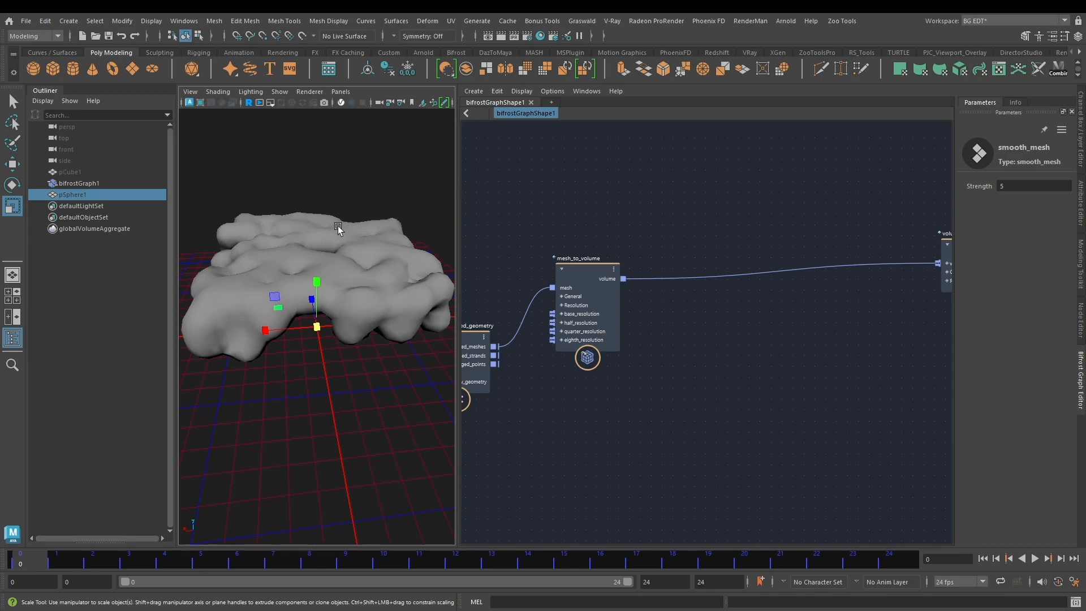
{"action": "left_click_drag", "start_coordinate": [291, 238], "coordinate": [378, 244], "text": "alt"}
{"action": "left_click_drag", "start_coordinate": [276, 253], "coordinate": [327, 249], "text": "alt"}
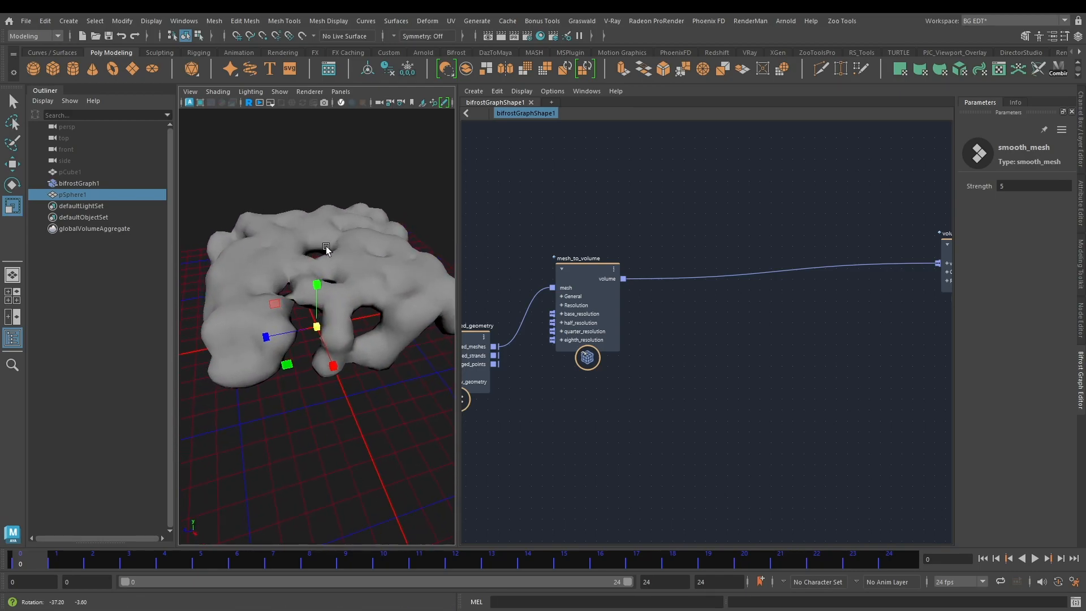
Step: Move volume_to_mesh and the nodes after it farther from mesh_to_volume to make room between them
{"action": "middle_click_drag", "start_coordinate": [745, 332], "coordinate": [678, 340]}
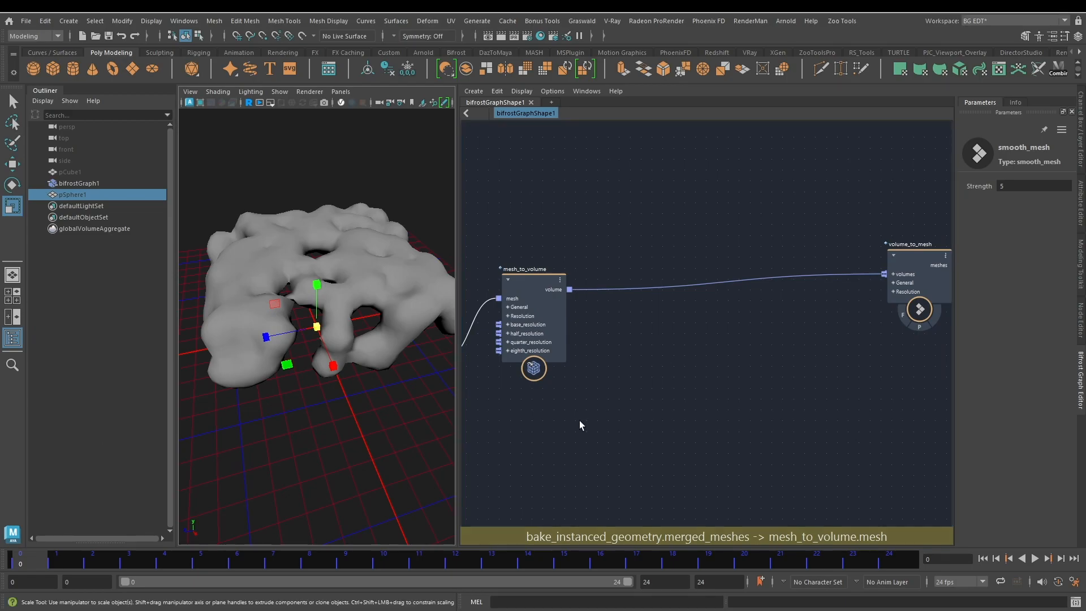
{"action": "middle_click_drag", "start_coordinate": [769, 183], "coordinate": [592, 184]}
{"action": "scroll", "coordinate": [763, 236], "scroll_direction": "down", "scroll_amount": 3}
{"action": "middle_click_drag", "start_coordinate": [779, 228], "coordinate": [707, 230]}
{"action": "left_click_drag", "start_coordinate": [673, 218], "coordinate": [899, 355]}
{"action": "left_click_drag", "start_coordinate": [675, 249], "coordinate": [819, 254]}
{"action": "left_click", "coordinate": [585, 227]}
{"action": "middle_click_drag", "start_coordinate": [585, 227], "coordinate": [808, 241]}
{"action": "middle_click_drag", "start_coordinate": [786, 288], "coordinate": [564, 296]}
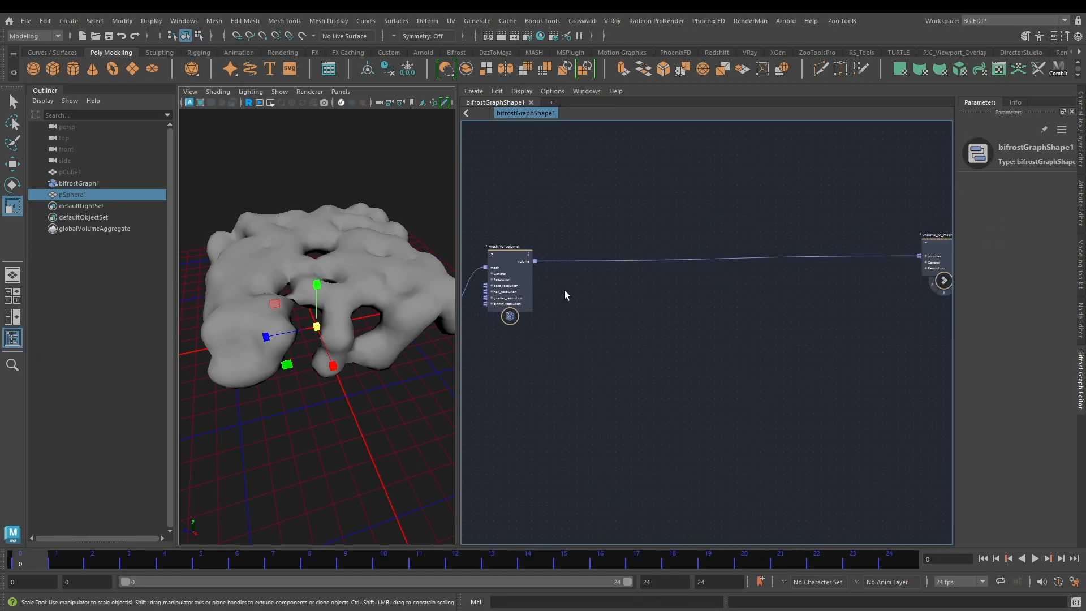
{"action": "scroll", "coordinate": [598, 293], "scroll_direction": "up", "scroll_amount": 2}
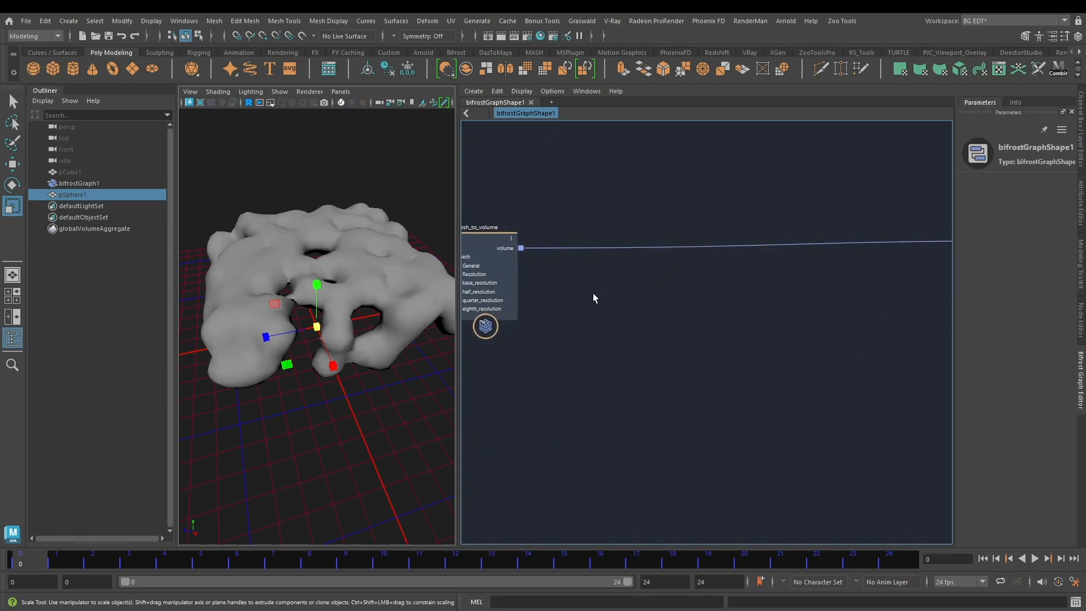
Step: Add a voxel_field node to the graph and feed it the volume output of mesh_to_volume
{"action": "key", "text": "Tab"}
{"action": "type", "text": "vo"}
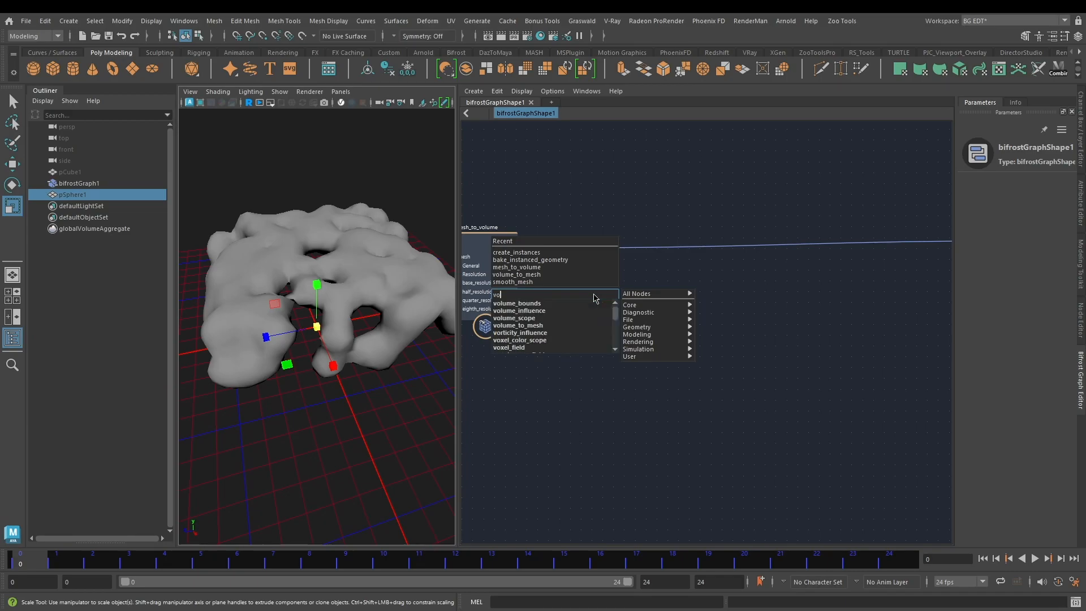
{"action": "type", "text": "xel"}
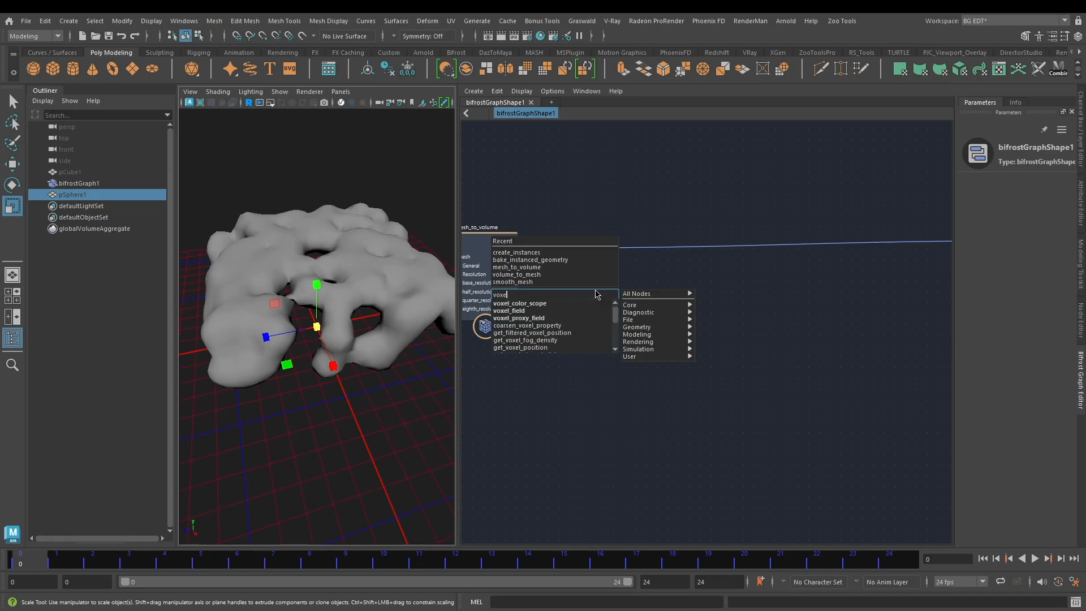
{"action": "left_click", "coordinate": [563, 310]}
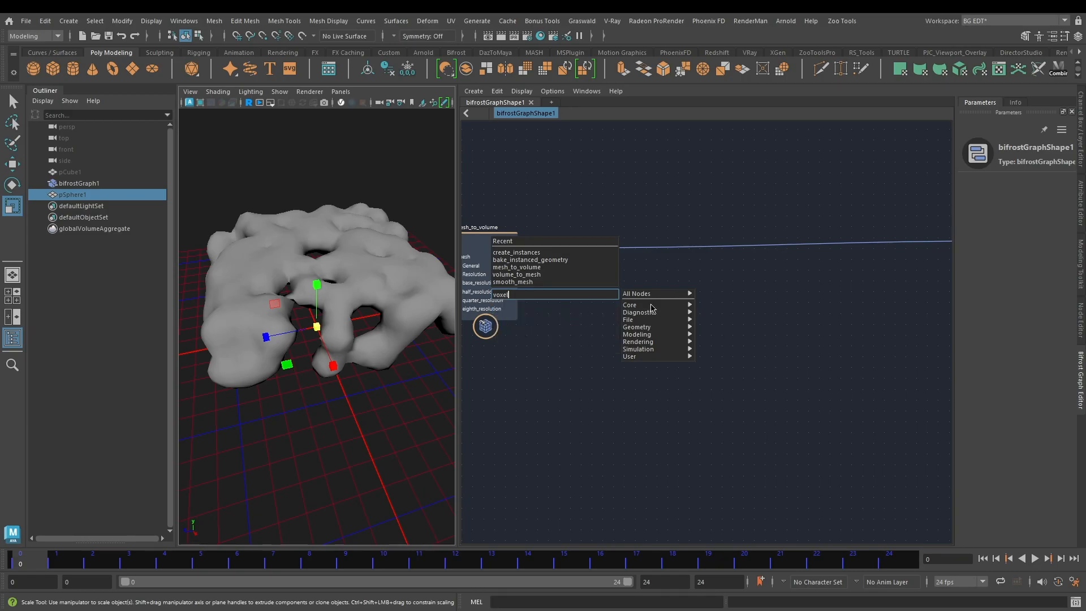
{"action": "left_click_drag", "start_coordinate": [592, 314], "coordinate": [612, 290]}
{"action": "left_click_drag", "start_coordinate": [521, 247], "coordinate": [598, 305]}
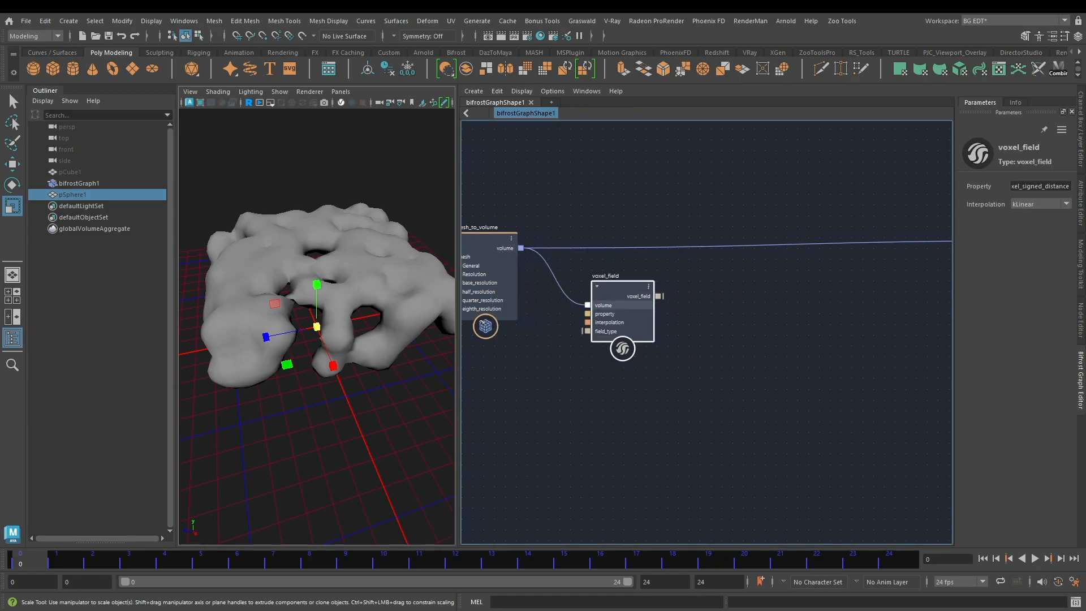
Step: Add a fractal_noise_field node to the graph below voxel_field
{"action": "middle_click_drag", "start_coordinate": [605, 434], "coordinate": [626, 407], "text": "alt"}
{"action": "left_click", "coordinate": [610, 382]}
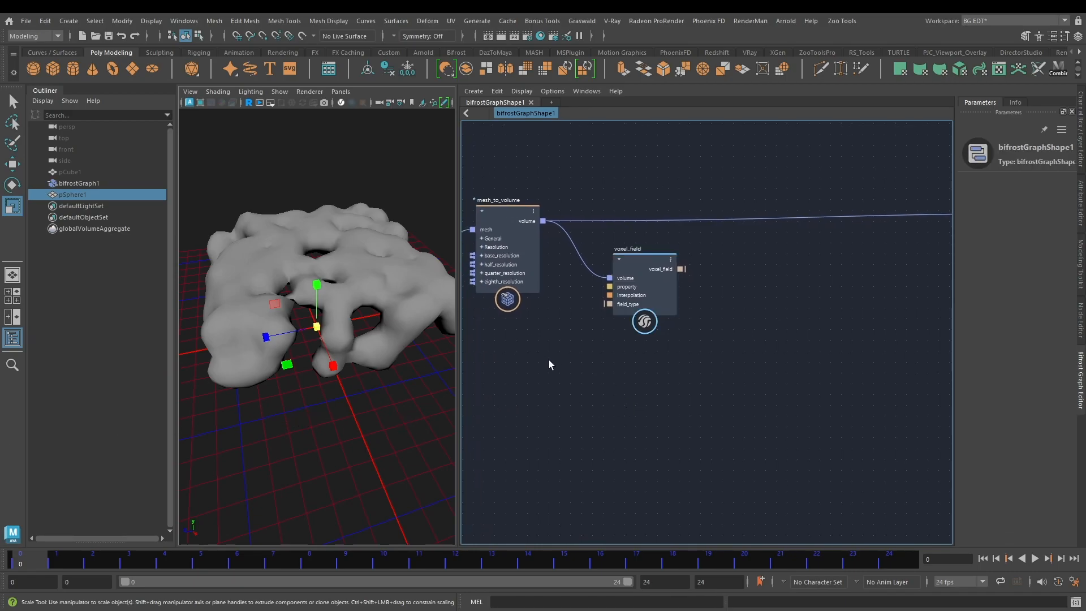
{"action": "key", "text": "Tab"}
{"action": "type", "text": "fra"}
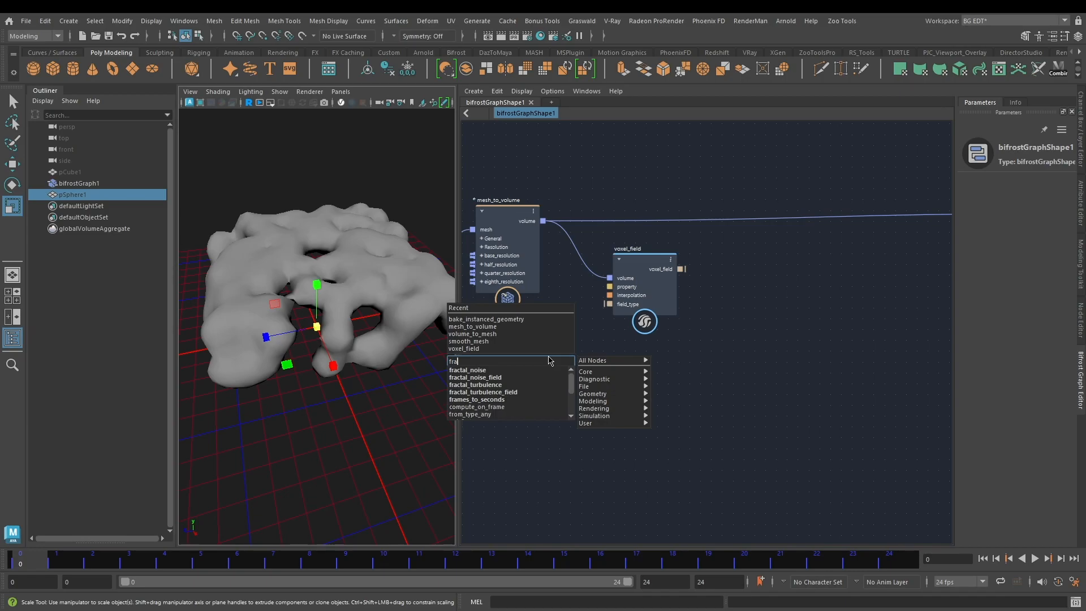
{"action": "left_click", "coordinate": [492, 376]}
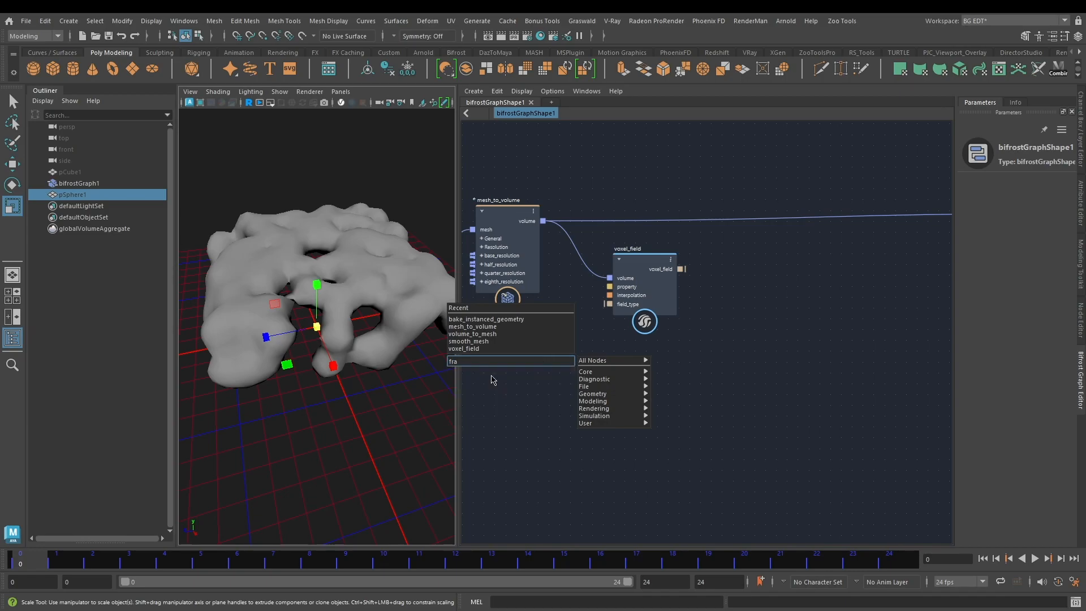
{"action": "left_click_drag", "start_coordinate": [593, 388], "coordinate": [612, 371]}
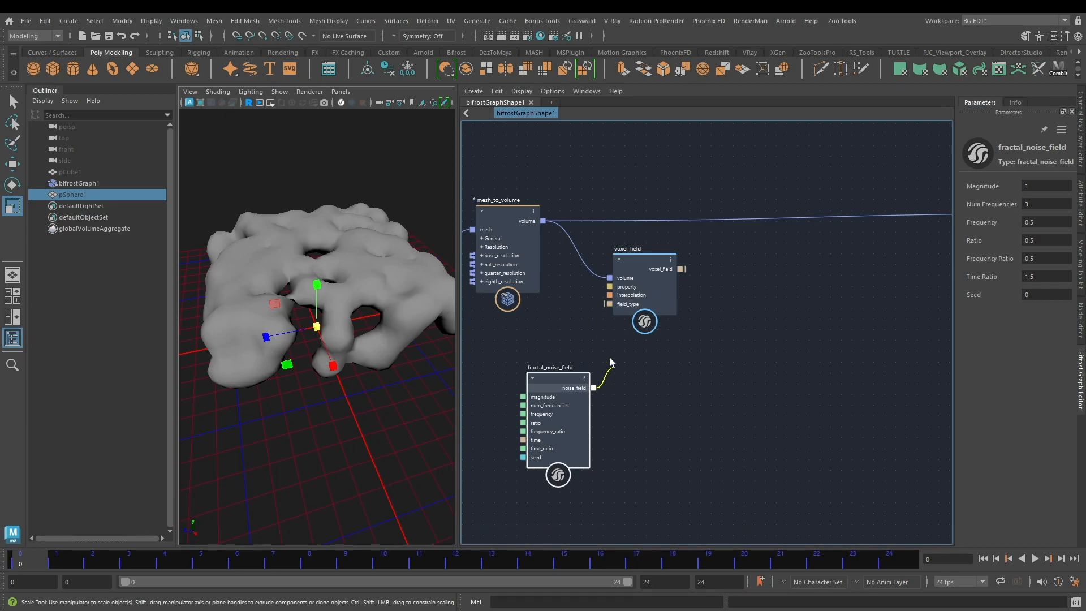
{"action": "left_click_drag", "start_coordinate": [603, 314], "coordinate": [611, 341]}
{"action": "middle_click_drag", "start_coordinate": [736, 339], "coordinate": [642, 372], "text": "alt"}
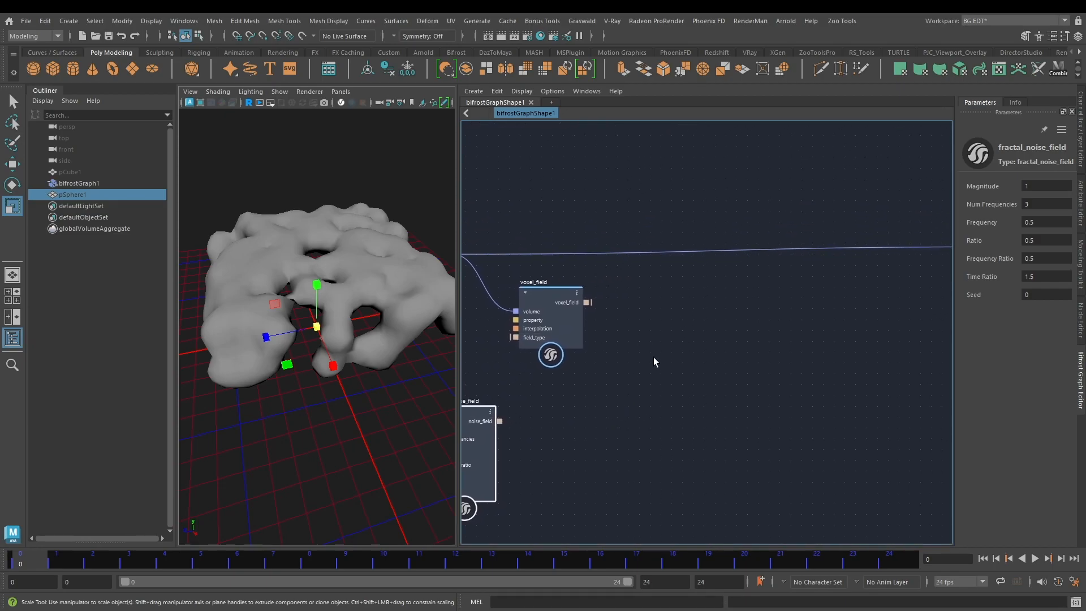
{"action": "left_click", "coordinate": [664, 338]}
{"action": "key", "text": "Tab"}
{"action": "left_click", "coordinate": [545, 473]}
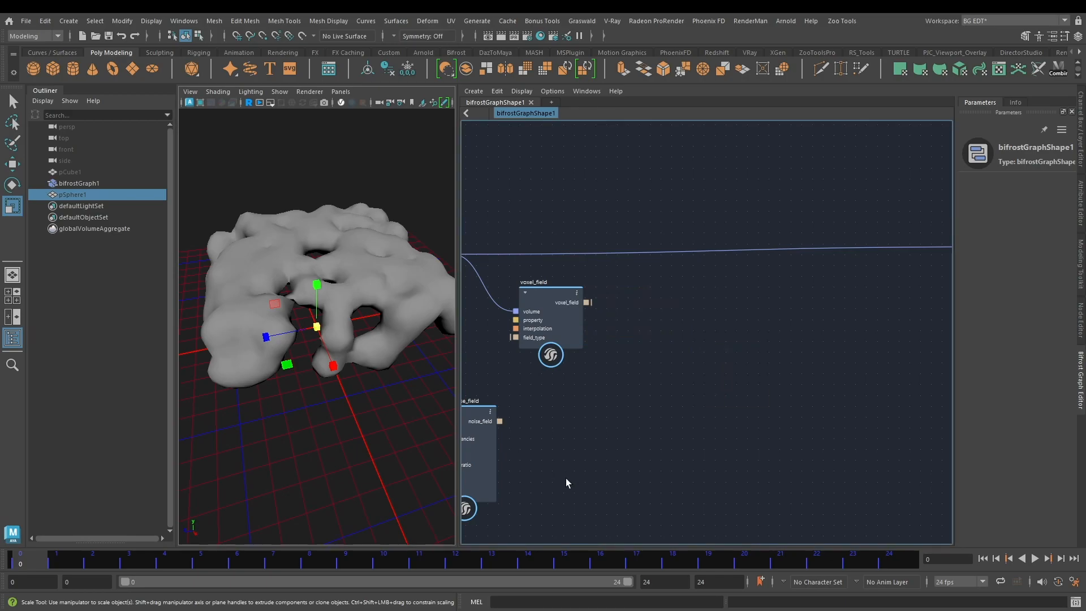
Step: Move the fractal_noise_field node slightly farther away from voxel_field
{"action": "middle_click_drag", "start_coordinate": [544, 442], "coordinate": [622, 425], "text": "alt"}
{"action": "scroll", "coordinate": [623, 425], "scroll_direction": "up", "scroll_amount": 1}
{"action": "left_click", "coordinate": [535, 454]}
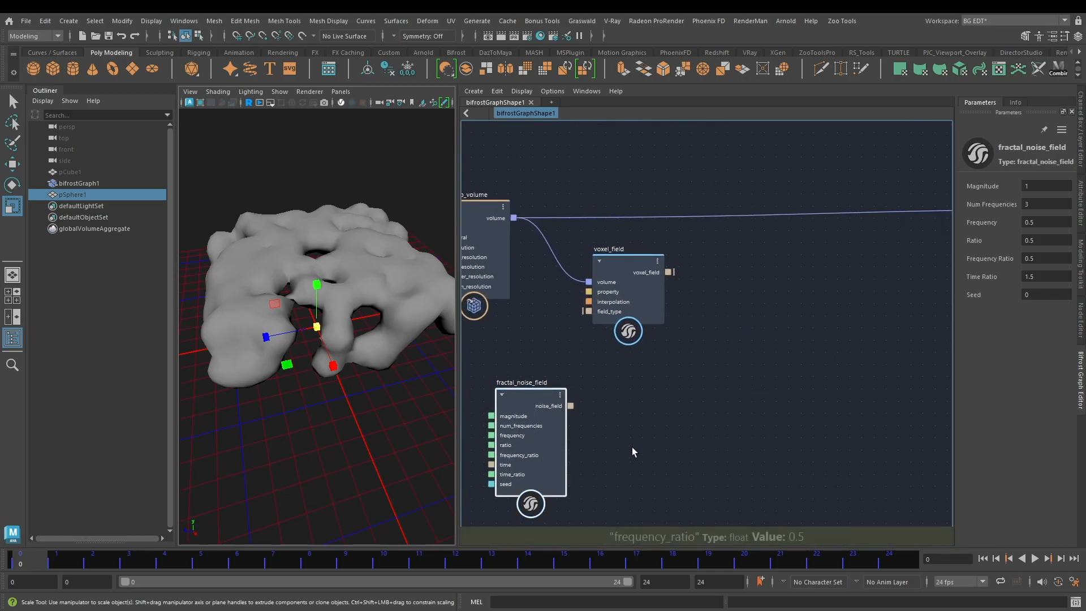
{"action": "left_click", "coordinate": [647, 301]}
{"action": "left_click_drag", "start_coordinate": [530, 398], "coordinate": [566, 416]}
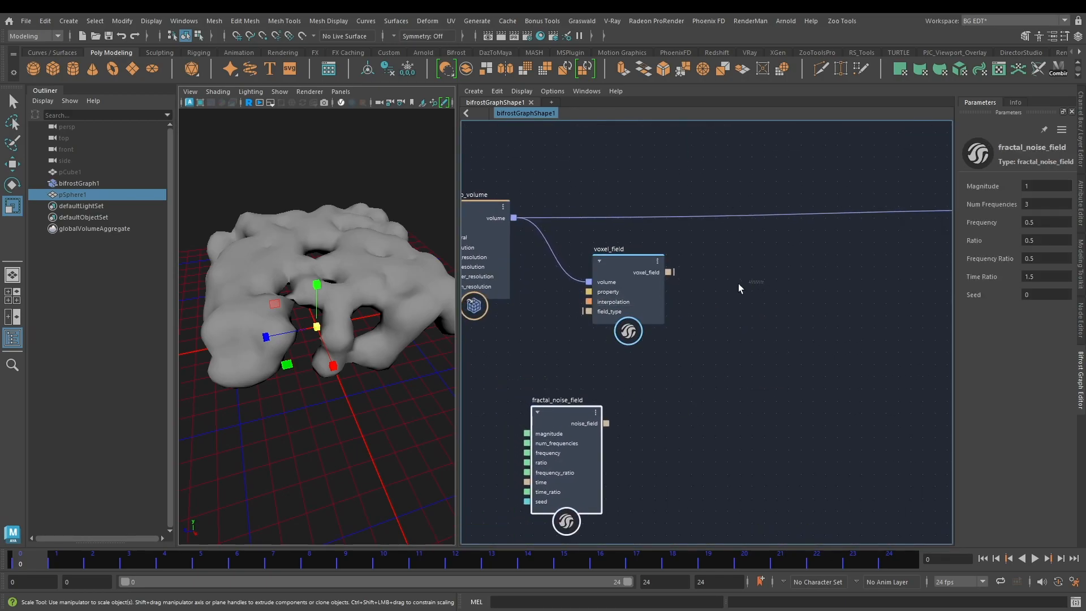
{"action": "left_click", "coordinate": [656, 302]}
{"action": "left_click", "coordinate": [730, 345]}
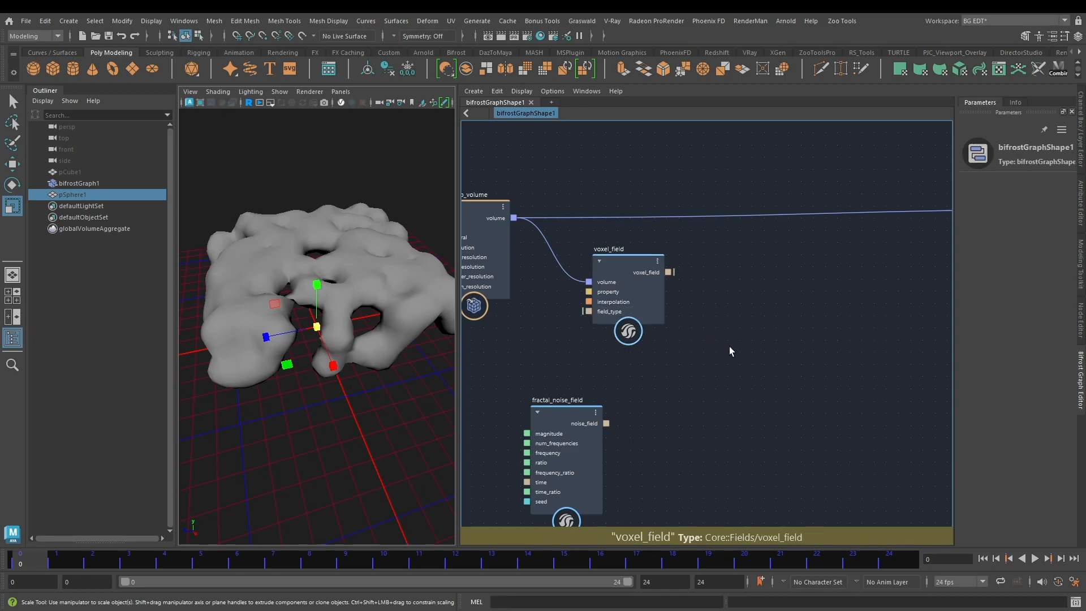
Step: Insert an add node and connect both the voxel_field and noise_field outputs to its inputs
{"action": "middle_click_drag", "start_coordinate": [728, 346], "coordinate": [663, 300], "text": "alt"}
{"action": "key", "text": "Tab"}
{"action": "type", "text": "add"}
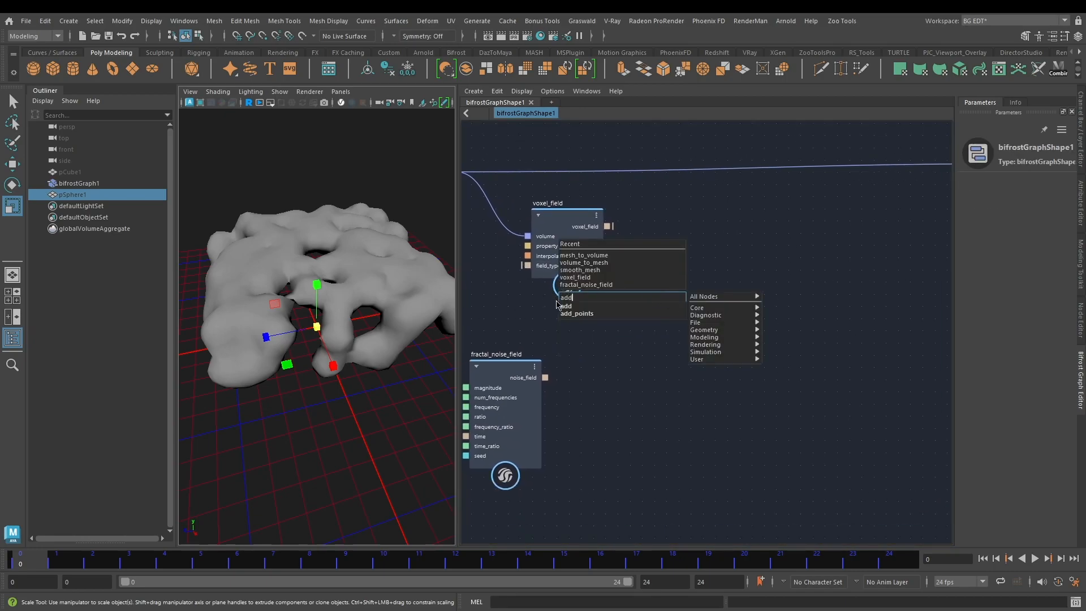
{"action": "key", "text": "Return"}
{"action": "left_click_drag", "start_coordinate": [677, 323], "coordinate": [724, 211]}
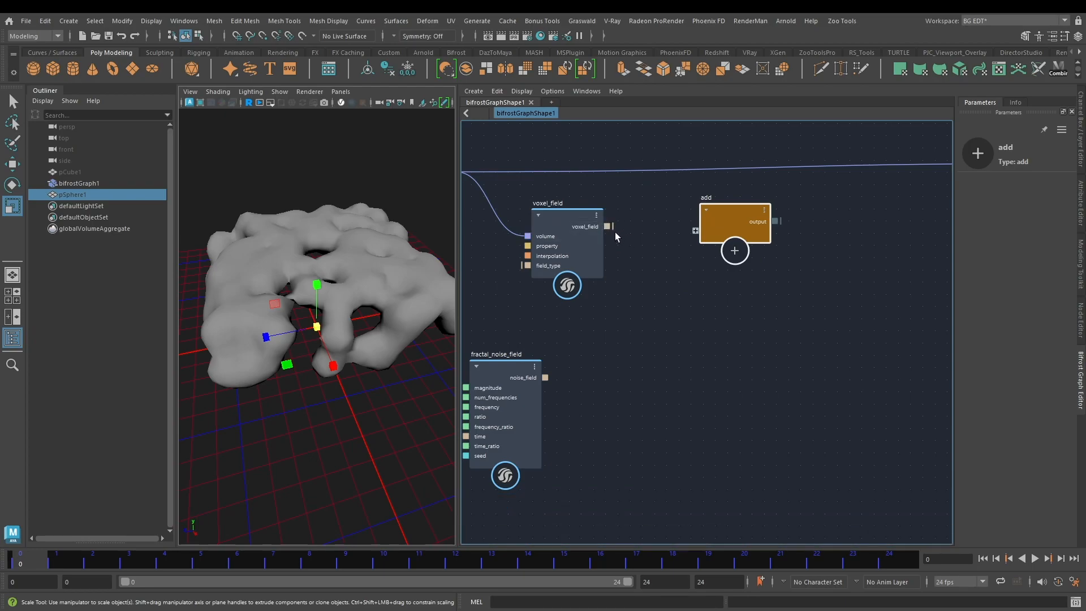
{"action": "left_click_drag", "start_coordinate": [607, 226], "coordinate": [697, 232]}
{"action": "left_click_drag", "start_coordinate": [546, 378], "coordinate": [711, 242]}
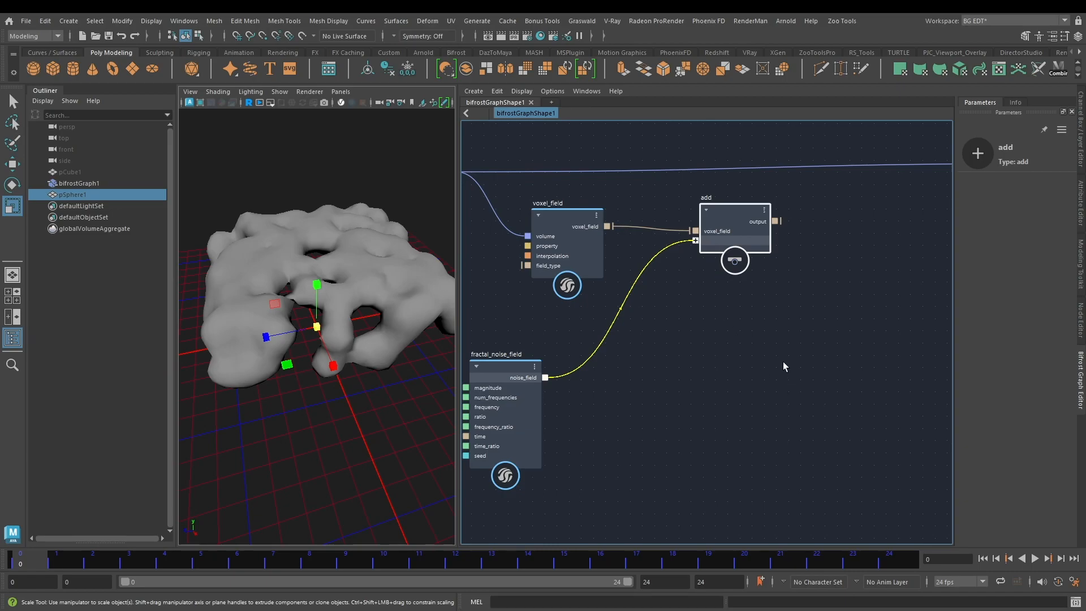
{"action": "middle_click_drag", "start_coordinate": [837, 313], "coordinate": [633, 417]}
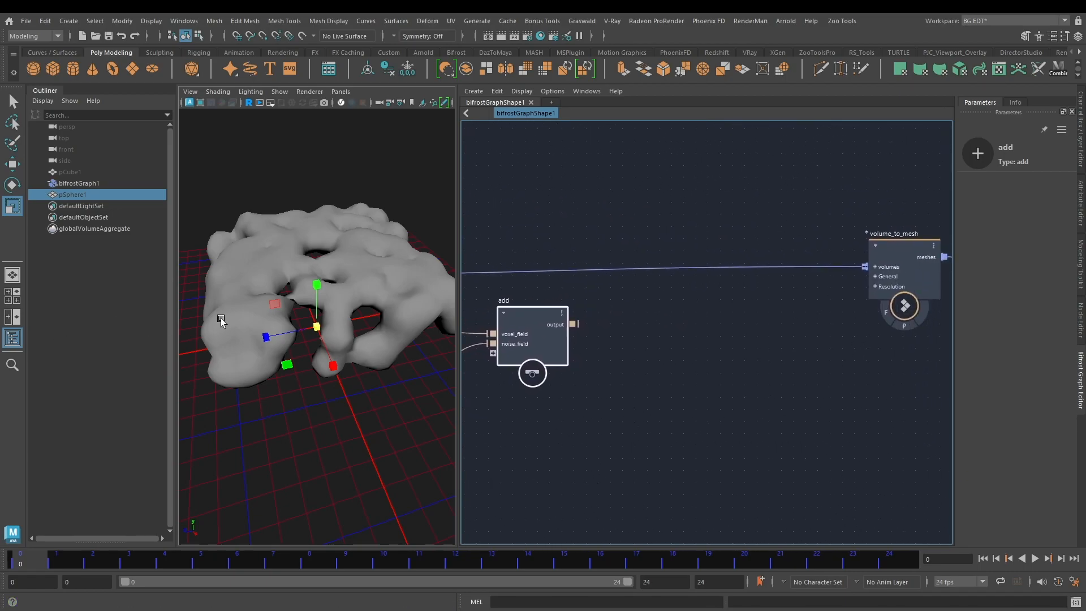
{"action": "middle_click_drag", "start_coordinate": [629, 347], "coordinate": [693, 365]}
{"action": "middle_click_drag", "start_coordinate": [540, 455], "coordinate": [707, 384]}
{"action": "left_click_drag", "start_coordinate": [706, 392], "coordinate": [553, 480]}
{"action": "middle_click_drag", "start_coordinate": [858, 279], "coordinate": [692, 354]}
{"action": "left_click", "coordinate": [749, 340]}
{"action": "key", "text": "Tab"}
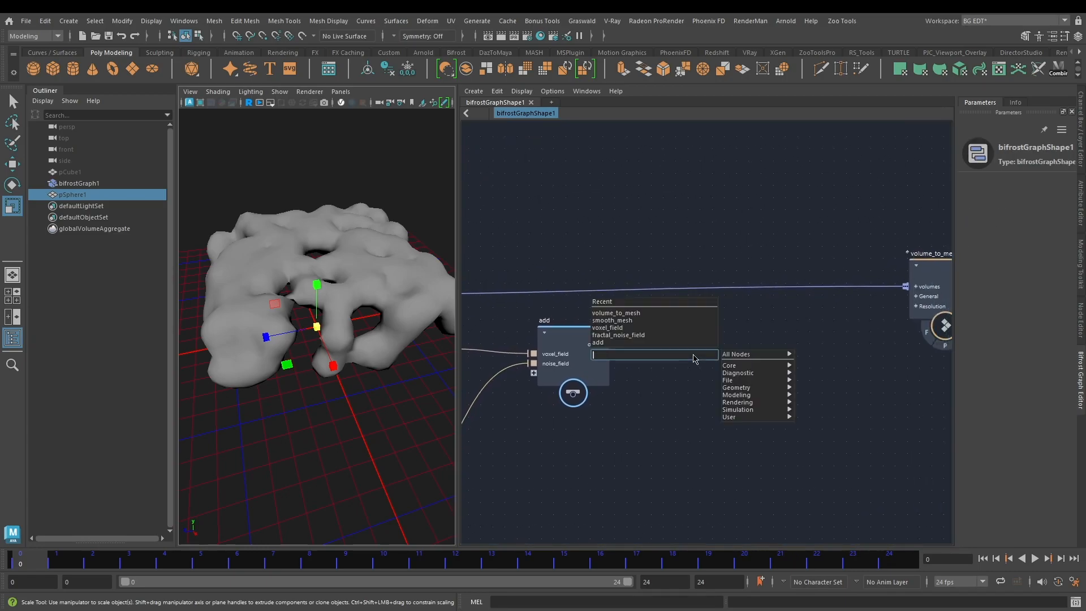
{"action": "left_click", "coordinate": [638, 478]}
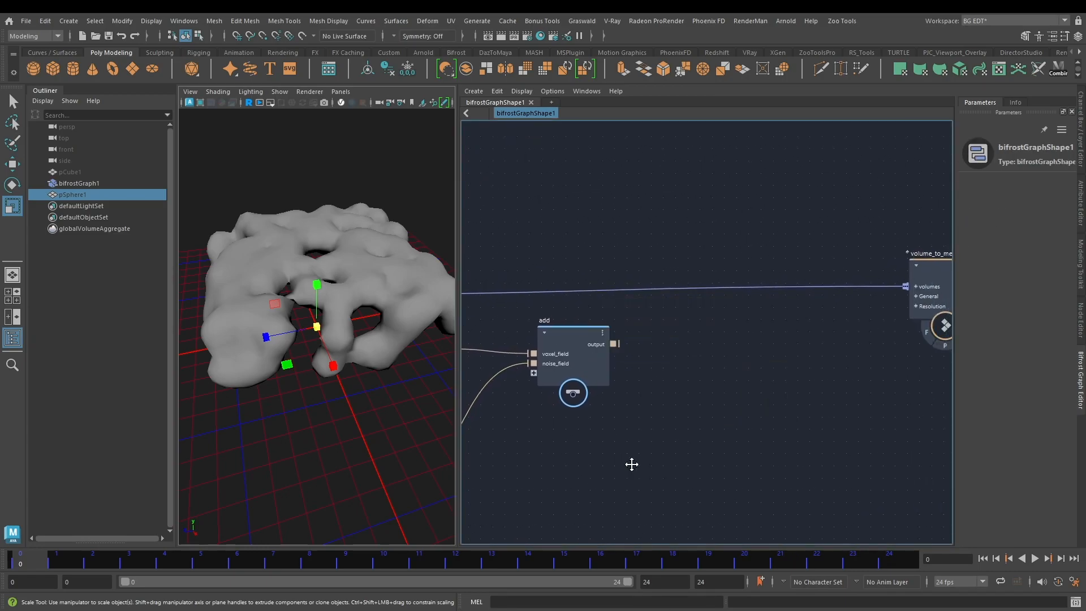
Step: Add a field_to_volume node after the add node and connect the add output to its field input
{"action": "middle_click_drag", "start_coordinate": [630, 463], "coordinate": [834, 446]}
{"action": "middle_click_drag", "start_coordinate": [773, 500], "coordinate": [759, 431]}
{"action": "left_click_drag", "start_coordinate": [858, 492], "coordinate": [809, 423]}
{"action": "middle_click_drag", "start_coordinate": [871, 338], "coordinate": [649, 389]}
{"action": "scroll", "coordinate": [688, 389], "scroll_direction": "up", "scroll_amount": 1}
{"action": "key", "text": "Tab"}
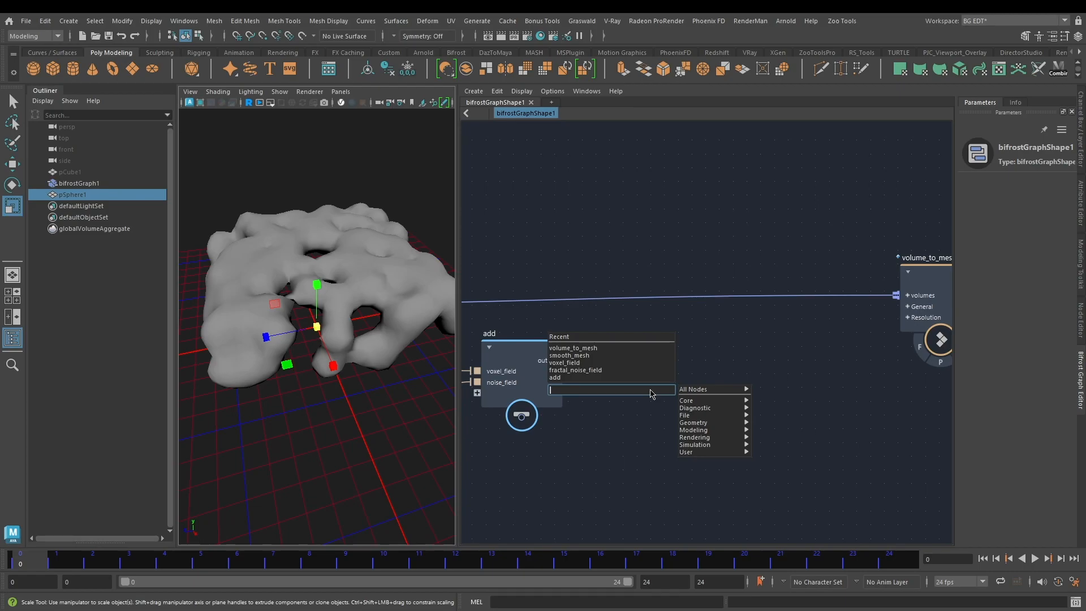
{"action": "type", "text": "field"}
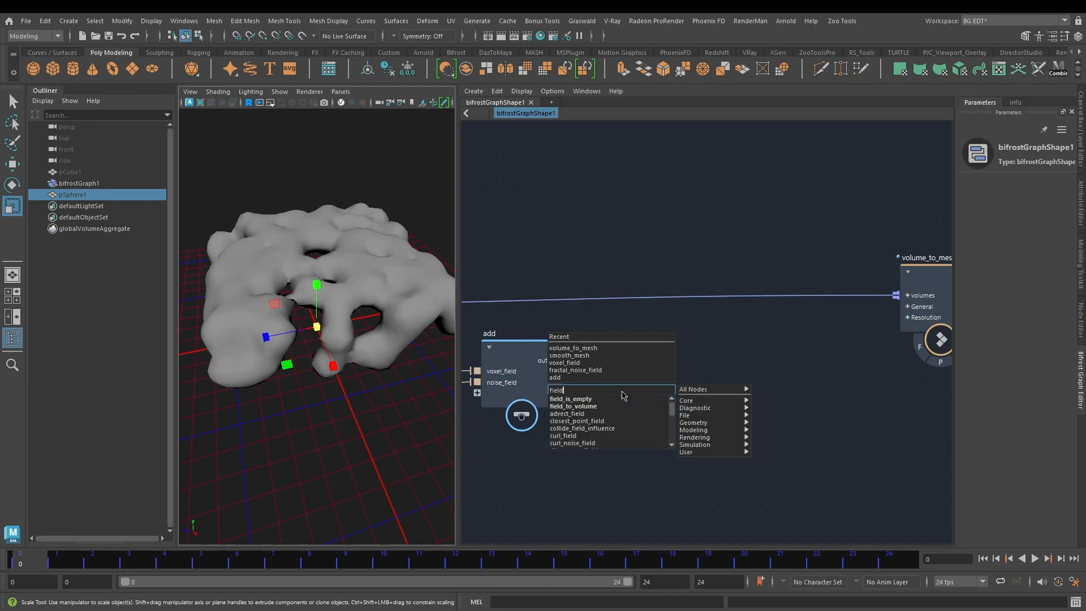
{"action": "left_click", "coordinate": [586, 407]}
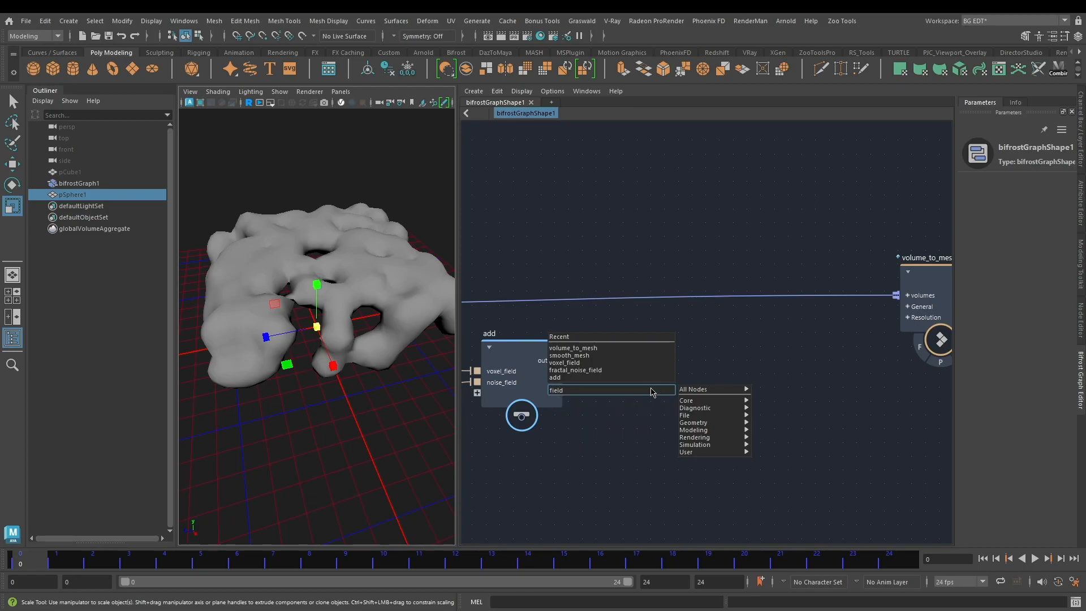
{"action": "left_click_drag", "start_coordinate": [659, 423], "coordinate": [657, 343]}
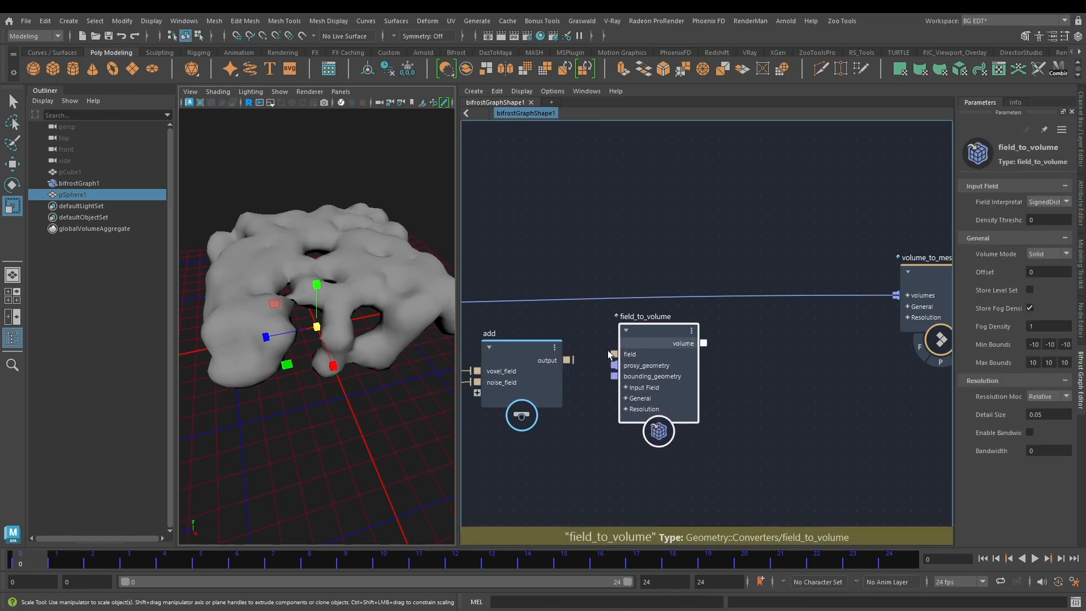
{"action": "left_click_drag", "start_coordinate": [567, 360], "coordinate": [637, 354]}
Step: Replace the direct mesh_to_volume connection into volume_to_mesh with the volume output of field_to_volume
{"action": "middle_click_drag", "start_coordinate": [786, 362], "coordinate": [709, 362]}
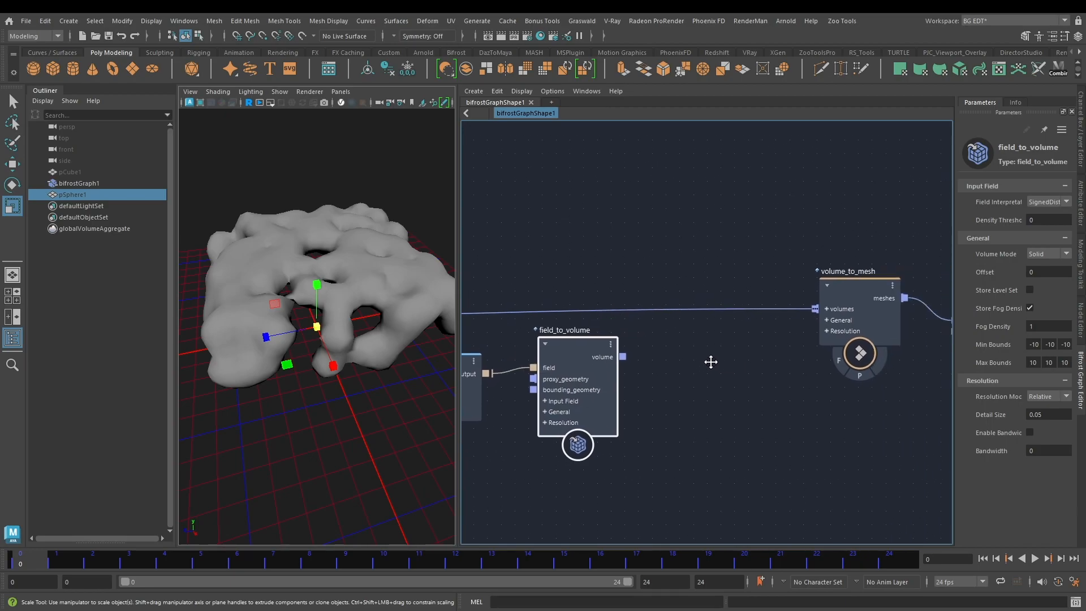
{"action": "left_click_drag", "start_coordinate": [618, 358], "coordinate": [755, 353]}
{"action": "key", "text": "Delete"}
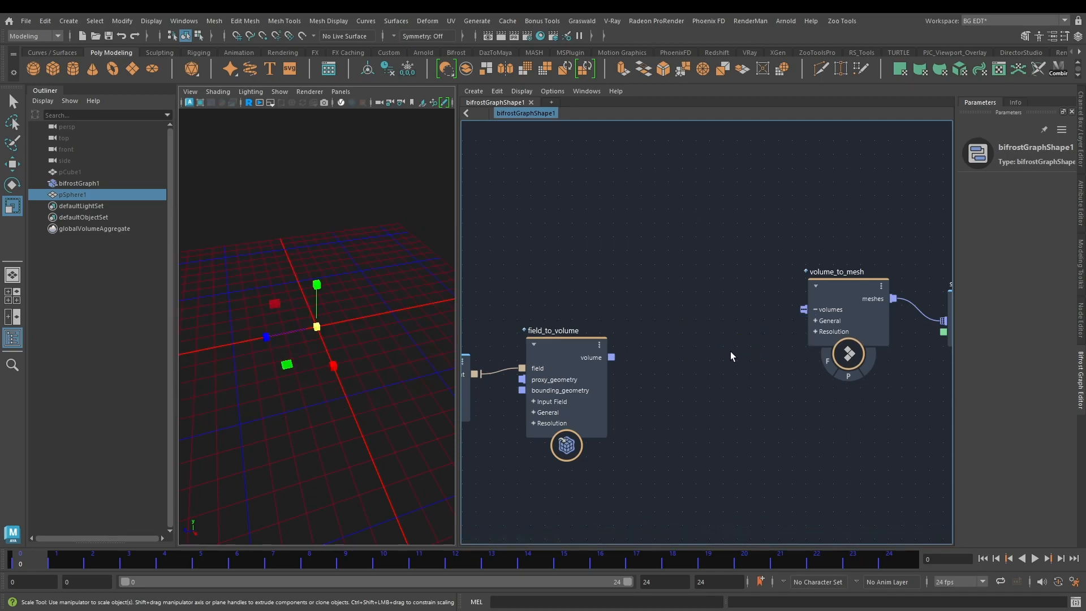
{"action": "left_click_drag", "start_coordinate": [611, 357], "coordinate": [808, 311]}
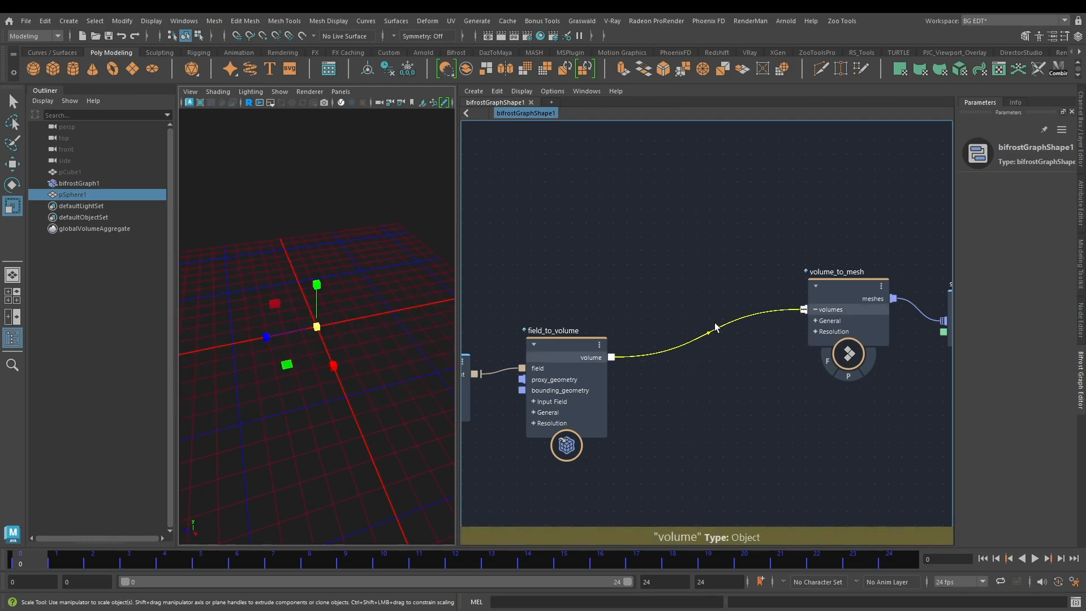
{"action": "left_click_drag", "start_coordinate": [386, 264], "coordinate": [298, 202], "text": "alt"}
{"action": "scroll", "coordinate": [307, 203], "scroll_direction": "down", "scroll_amount": 4}
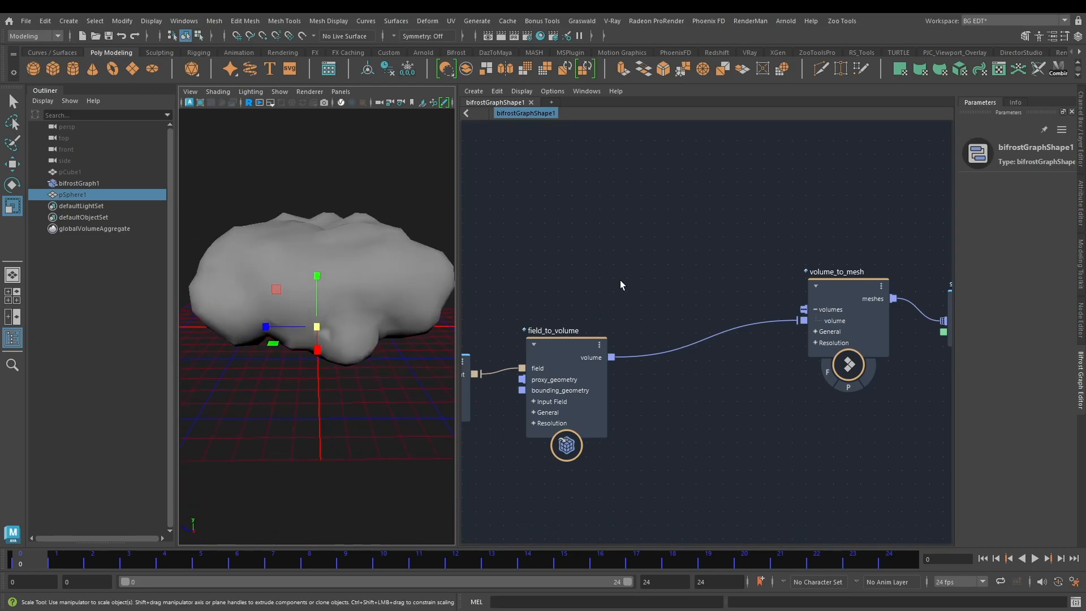
Step: Set the Resolution Mode of field_to_volume to Absolute and change its Detail Size
{"action": "middle_click_drag", "start_coordinate": [621, 279], "coordinate": [648, 260]}
{"action": "left_click", "coordinate": [622, 395]}
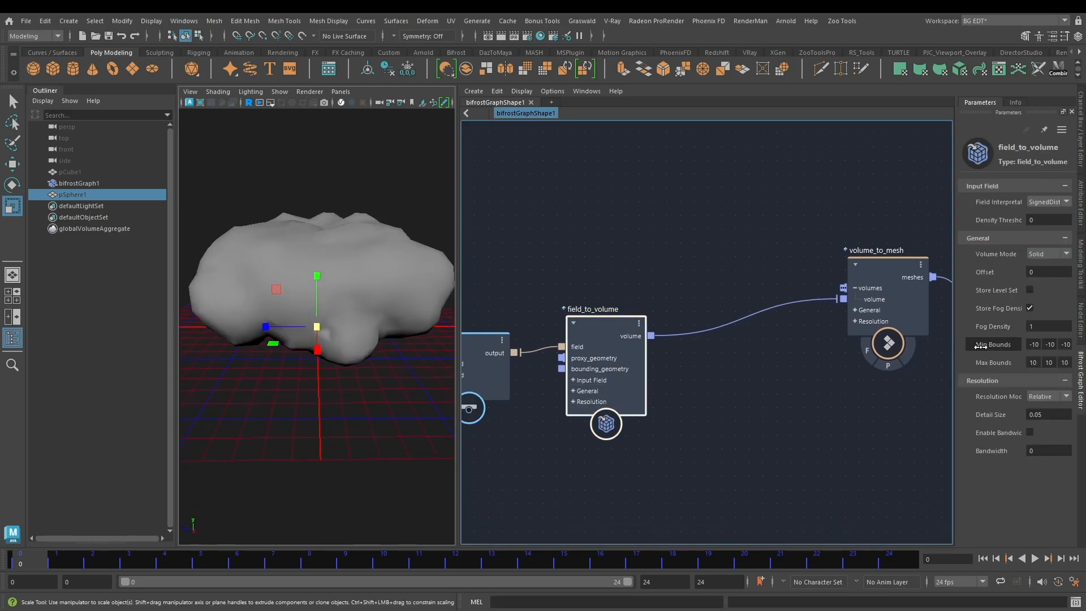
{"action": "left_click", "coordinate": [1053, 396]}
{"action": "left_click", "coordinate": [1047, 406]}
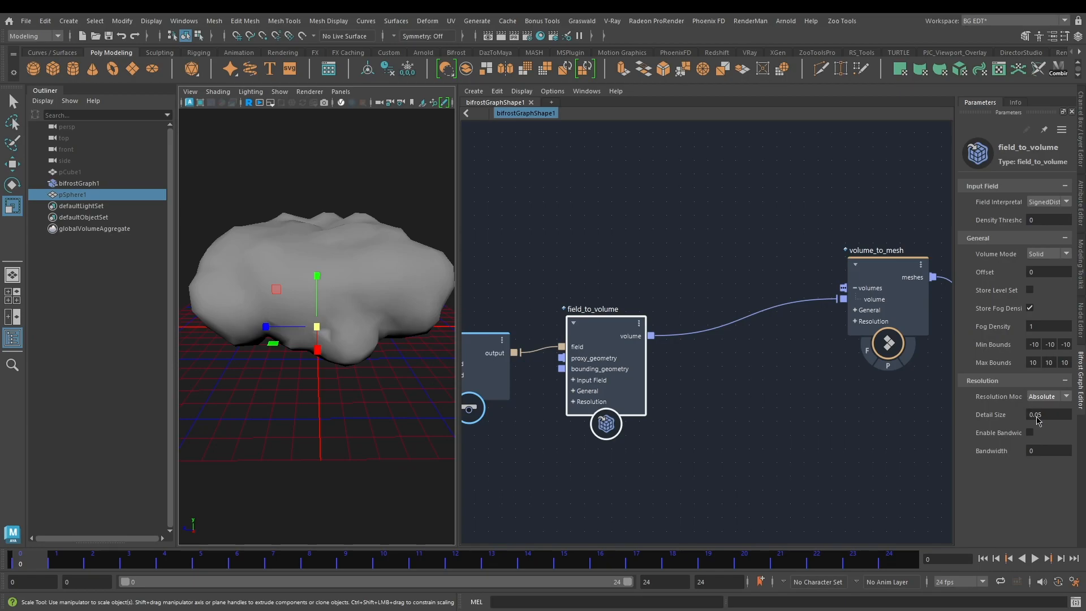
{"action": "double_click", "coordinate": [1040, 414]}
{"action": "left_click_drag", "start_coordinate": [325, 242], "coordinate": [305, 222], "text": "alt"}
Step: Set the Magnitude of fractal_noise_field to 0.2
{"action": "middle_click_drag", "start_coordinate": [649, 466], "coordinate": [841, 427], "text": "alt"}
{"action": "scroll", "coordinate": [599, 466], "scroll_direction": "down", "scroll_amount": 2}
{"action": "middle_click_drag", "start_coordinate": [596, 446], "coordinate": [781, 366], "text": "alt"}
{"action": "left_click", "coordinate": [639, 452]}
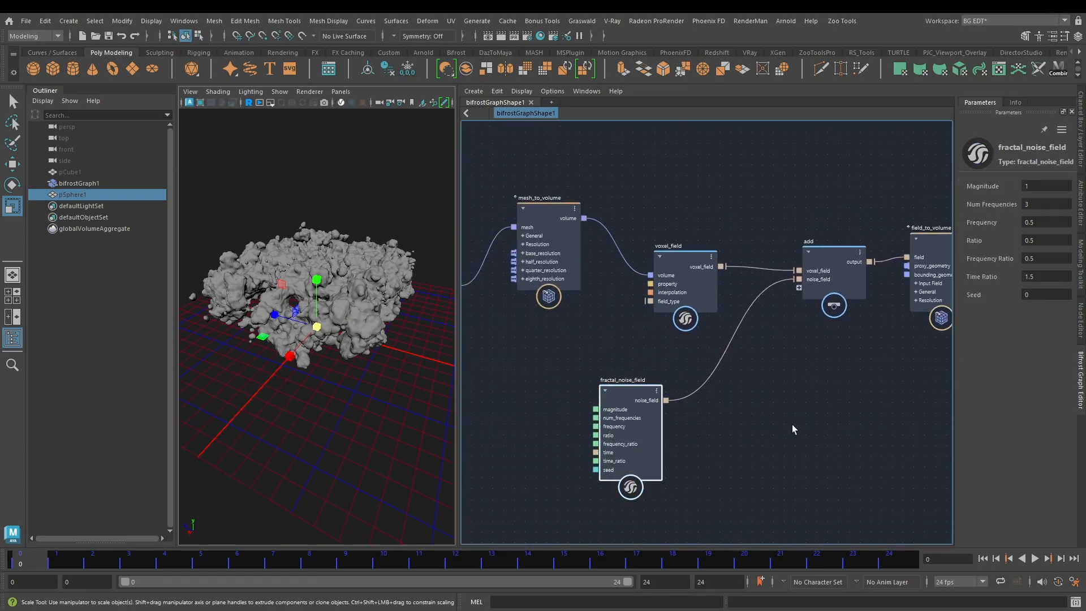
{"action": "left_click", "coordinate": [1049, 187]}
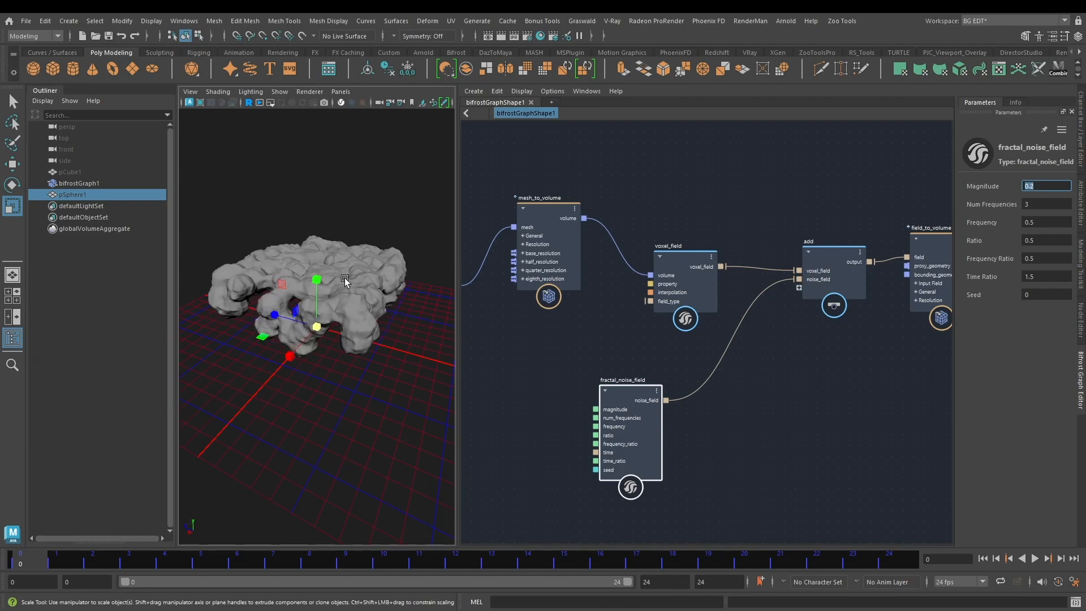
Step: Set the Frequency of fractal_noise_field to 0.6 and inspect the noisy mesh in the viewport
{"action": "left_click_drag", "start_coordinate": [362, 250], "coordinate": [319, 265], "text": "alt"}
{"action": "scroll", "coordinate": [381, 270], "scroll_direction": "up", "scroll_amount": 3}
{"action": "left_click", "coordinate": [1036, 222]}
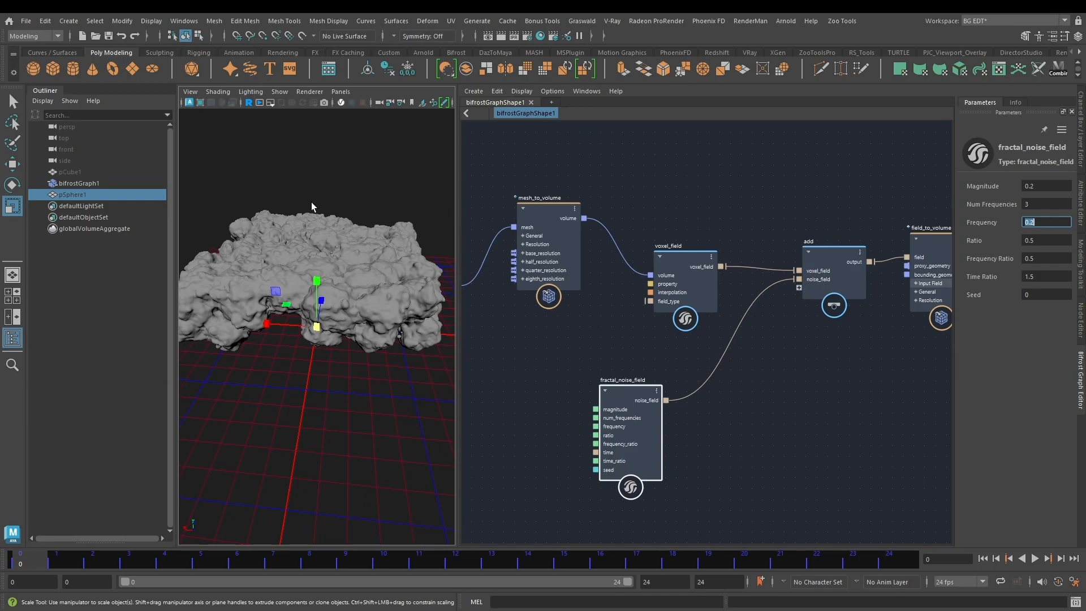
{"action": "mouse_move", "coordinate": [370, 236]}
{"action": "left_mouse_down", "text": "alt"}
{"action": "mouse_move", "coordinate": [325, 267]}
{"action": "mouse_move", "coordinate": [328, 247]}
{"action": "mouse_move", "coordinate": [363, 238]}
{"action": "left_mouse_up", "text": "alt"}
{"action": "left_click", "coordinate": [1052, 222]}
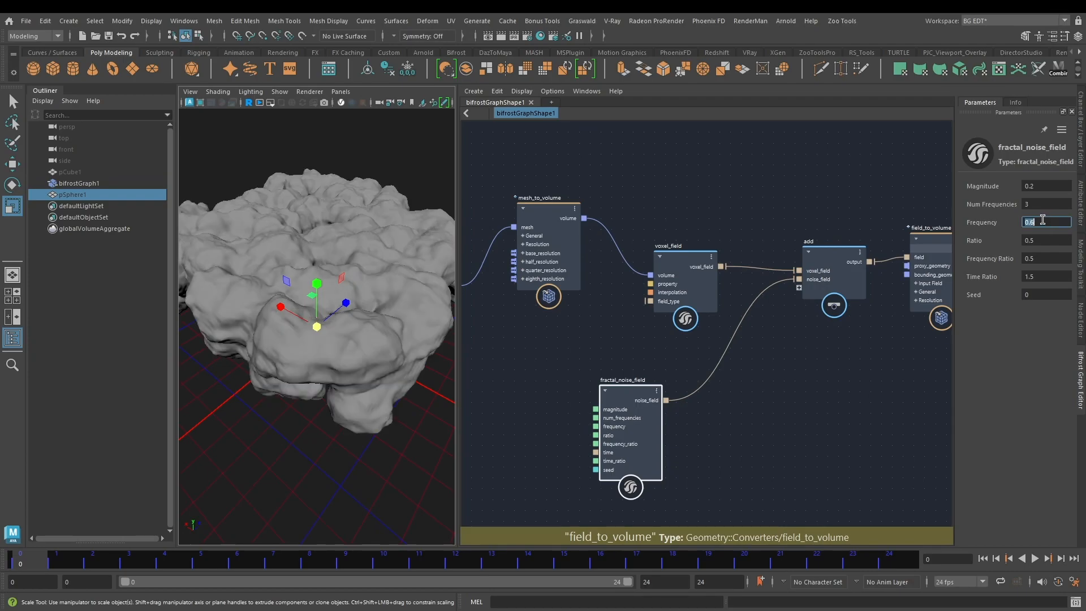
{"action": "mouse_move", "coordinate": [326, 219]}
{"action": "left_mouse_down", "text": "alt"}
{"action": "mouse_move", "coordinate": [280, 237]}
{"action": "mouse_move", "coordinate": [378, 216]}
{"action": "mouse_move", "coordinate": [354, 194]}
{"action": "mouse_move", "coordinate": [334, 204]}
{"action": "left_mouse_up", "text": "alt"}
{"action": "scroll", "coordinate": [812, 394], "scroll_direction": "down", "scroll_amount": 2}
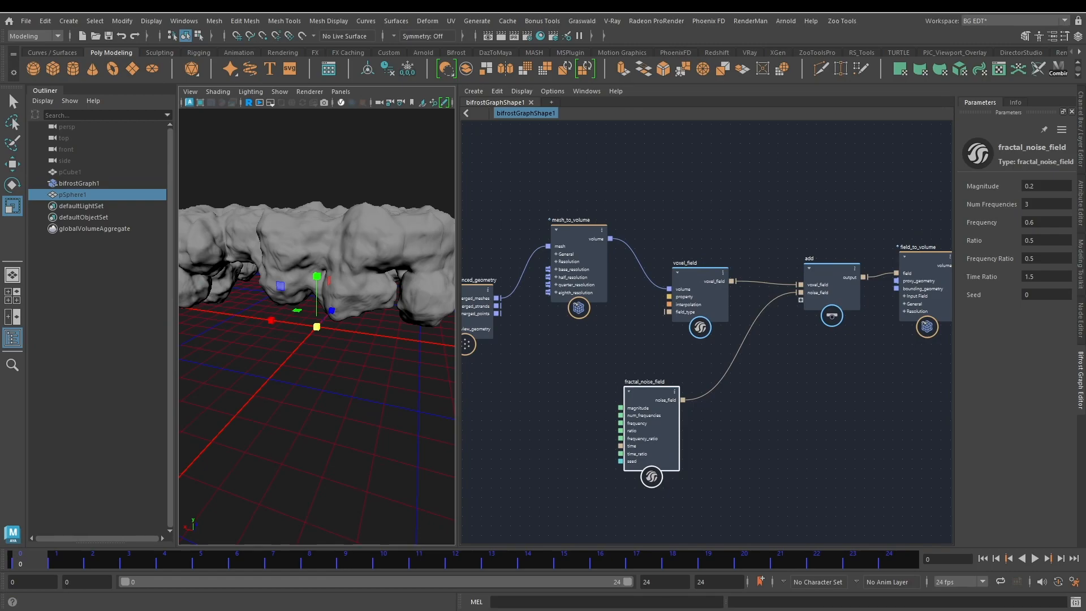
Step: Unhide pCube1 and inspect how the noisy mesh sits on top of the cube
{"action": "left_click_drag", "start_coordinate": [308, 230], "coordinate": [373, 252], "text": "alt"}
{"action": "left_click", "coordinate": [90, 172]}
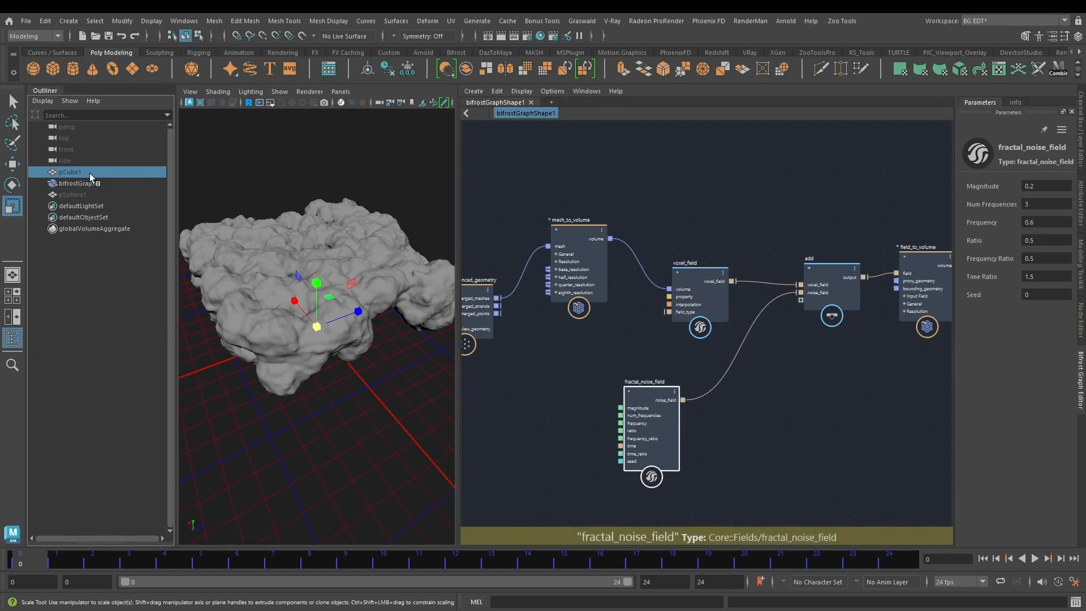
{"action": "left_click", "coordinate": [371, 175]}
{"action": "left_click_drag", "start_coordinate": [371, 175], "coordinate": [307, 268], "text": "alt"}
{"action": "right_click_drag", "start_coordinate": [308, 268], "coordinate": [344, 271], "text": "alt"}
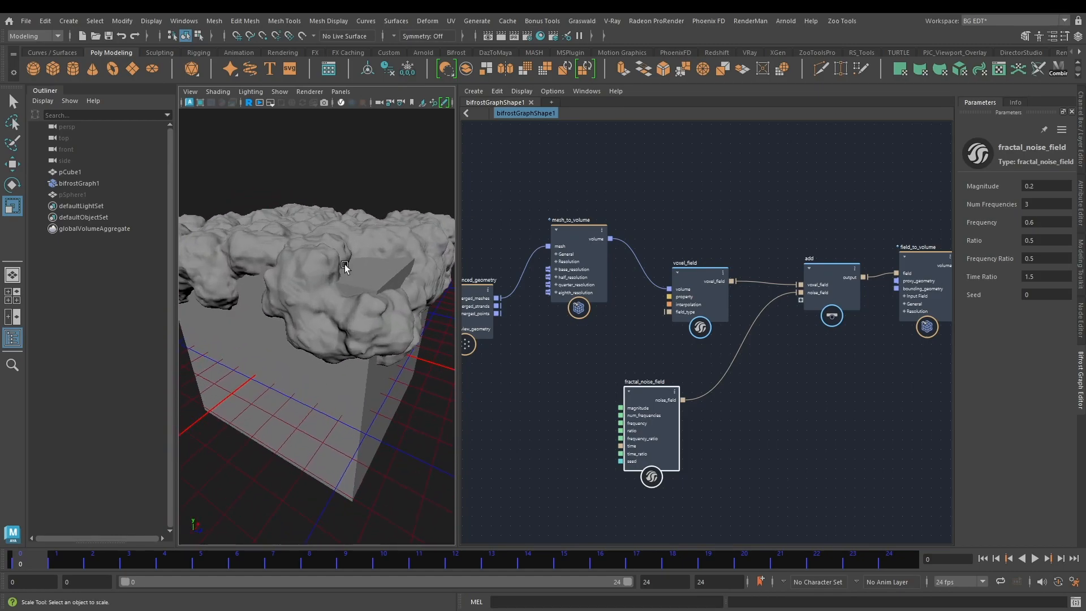
{"action": "left_click_drag", "start_coordinate": [344, 270], "coordinate": [371, 275], "text": "alt"}
{"action": "right_click_drag", "start_coordinate": [371, 275], "coordinate": [307, 301], "text": "alt"}
Step: Delete the assign_diagnostic_material node from the beginning of the graph
{"action": "middle_click_drag", "start_coordinate": [532, 421], "coordinate": [677, 380]}
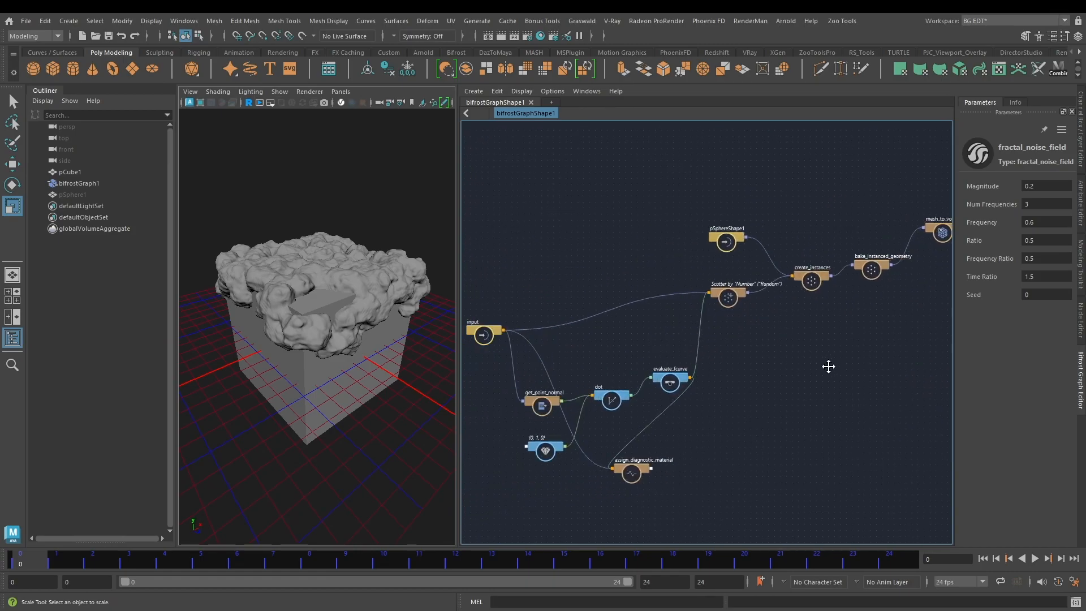
{"action": "middle_click_drag", "start_coordinate": [532, 252], "coordinate": [615, 275]}
{"action": "scroll", "coordinate": [616, 279], "scroll_direction": "up", "scroll_amount": 3}
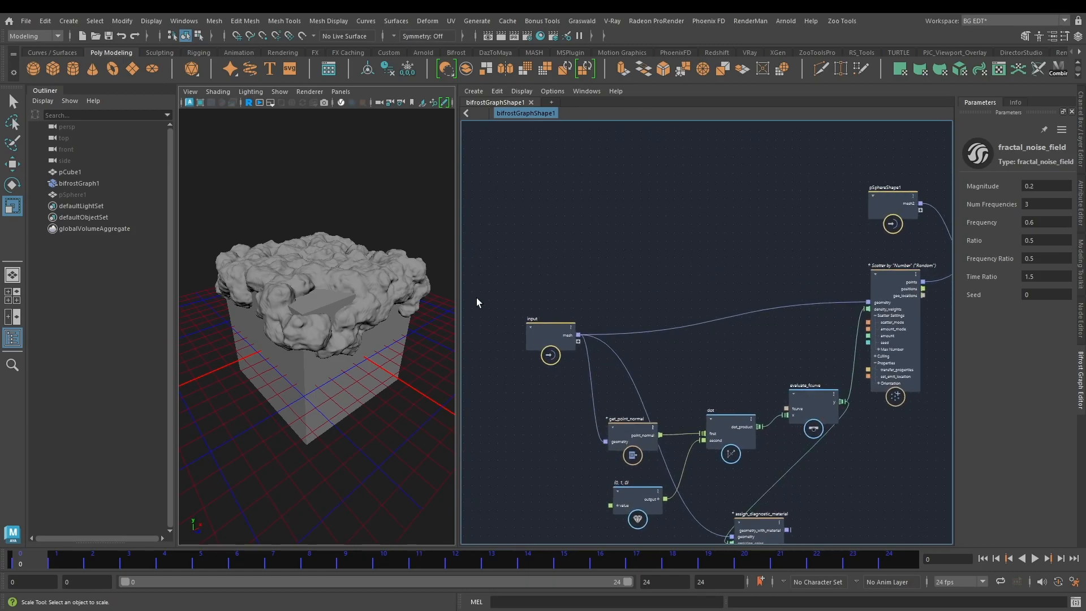
{"action": "middle_click_drag", "start_coordinate": [536, 322], "coordinate": [622, 252]}
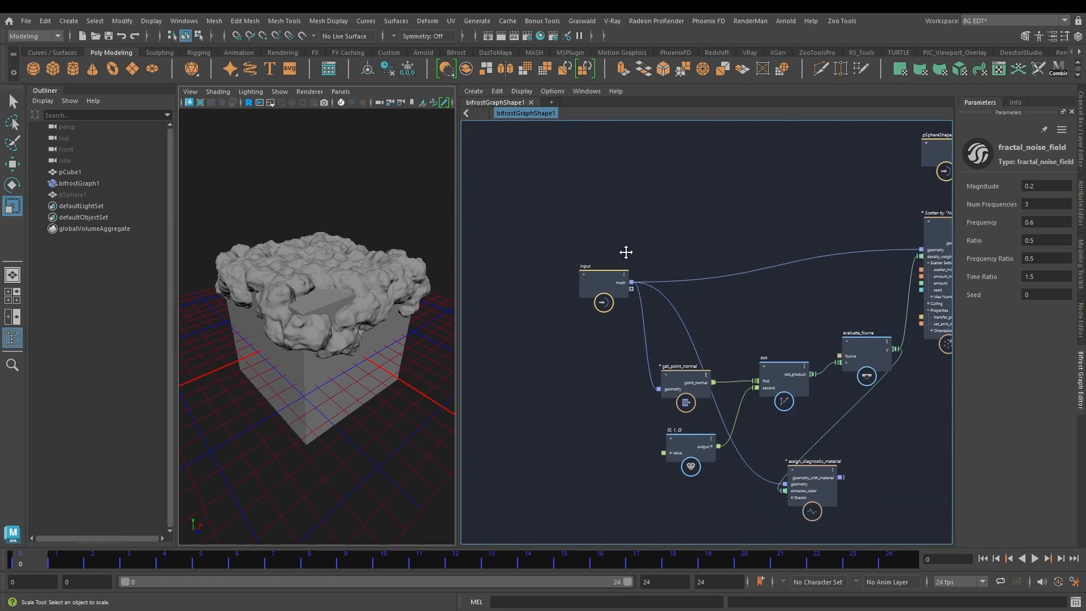
{"action": "left_click_drag", "start_coordinate": [589, 192], "coordinate": [579, 357]}
{"action": "left_click_drag", "start_coordinate": [571, 210], "coordinate": [571, 212]}
{"action": "middle_click_drag", "start_coordinate": [671, 207], "coordinate": [558, 223], "text": "alt"}
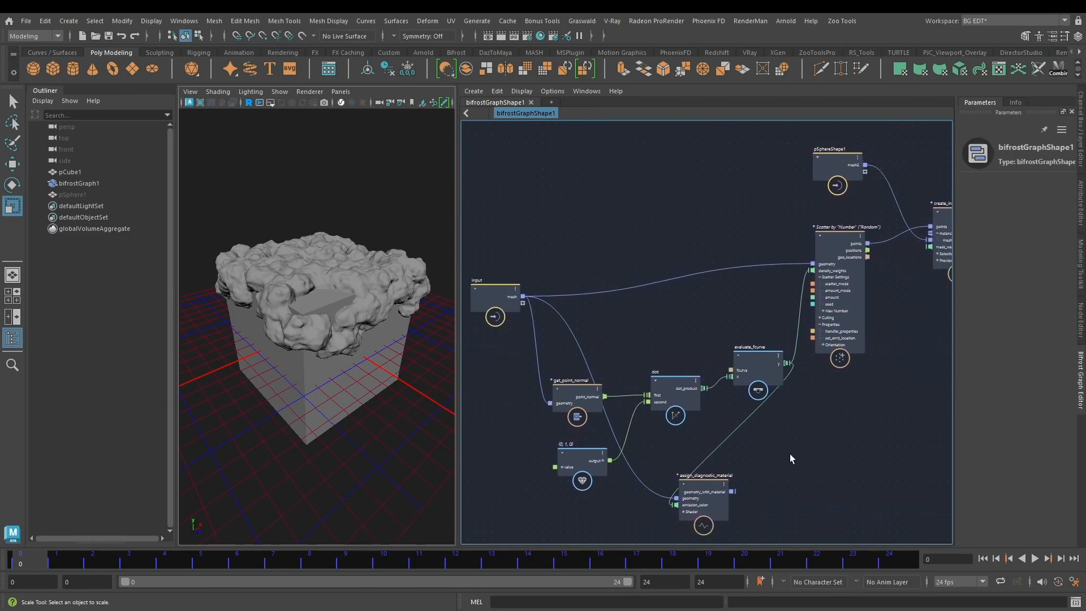
{"action": "middle_click_drag", "start_coordinate": [789, 453], "coordinate": [817, 419], "text": "alt"}
{"action": "middle_click_drag", "start_coordinate": [586, 243], "coordinate": [655, 245], "text": "alt"}
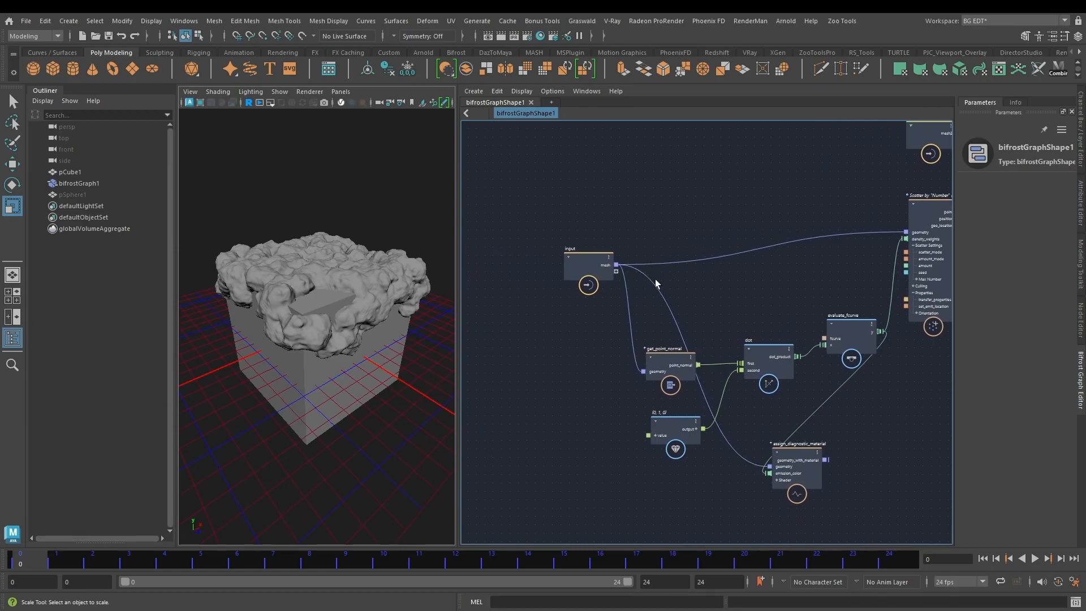
{"action": "left_click", "coordinate": [805, 469]}
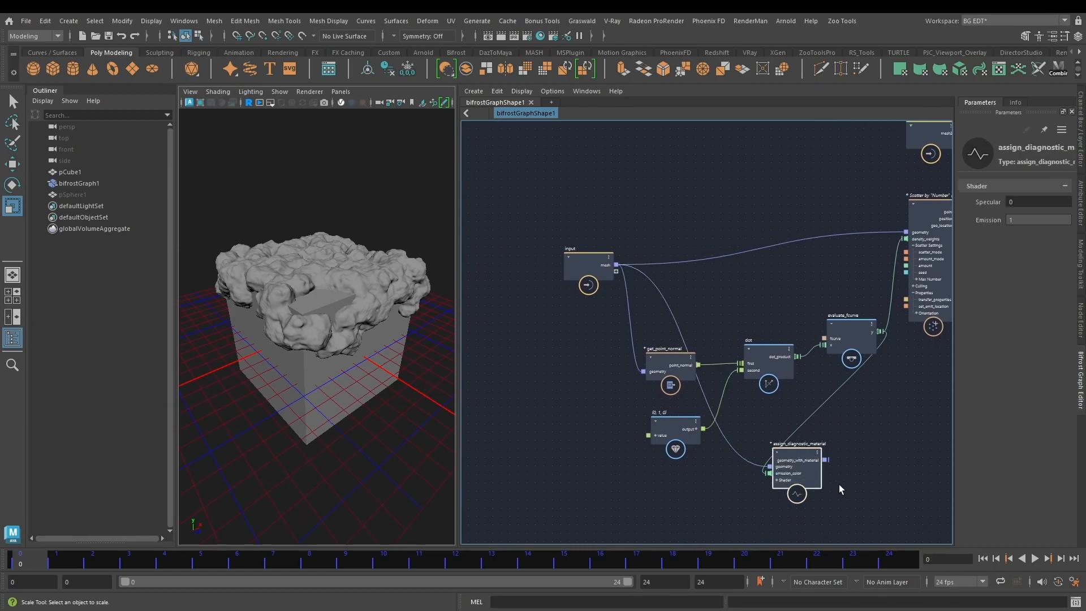
{"action": "key", "text": "Delete"}
Step: Review the node chain from create_instances through mesh_to_volume and voxel_field to field_to_volume
{"action": "middle_click_drag", "start_coordinate": [865, 426], "coordinate": [756, 441], "text": "alt"}
{"action": "middle_click_drag", "start_coordinate": [496, 325], "coordinate": [557, 329], "text": "alt"}
{"action": "middle_click_drag", "start_coordinate": [622, 237], "coordinate": [485, 249], "text": "alt"}
{"action": "scroll", "coordinate": [774, 244], "scroll_direction": "down", "scroll_amount": 1}
{"action": "middle_click_drag", "start_coordinate": [834, 380], "coordinate": [561, 421], "text": "alt"}
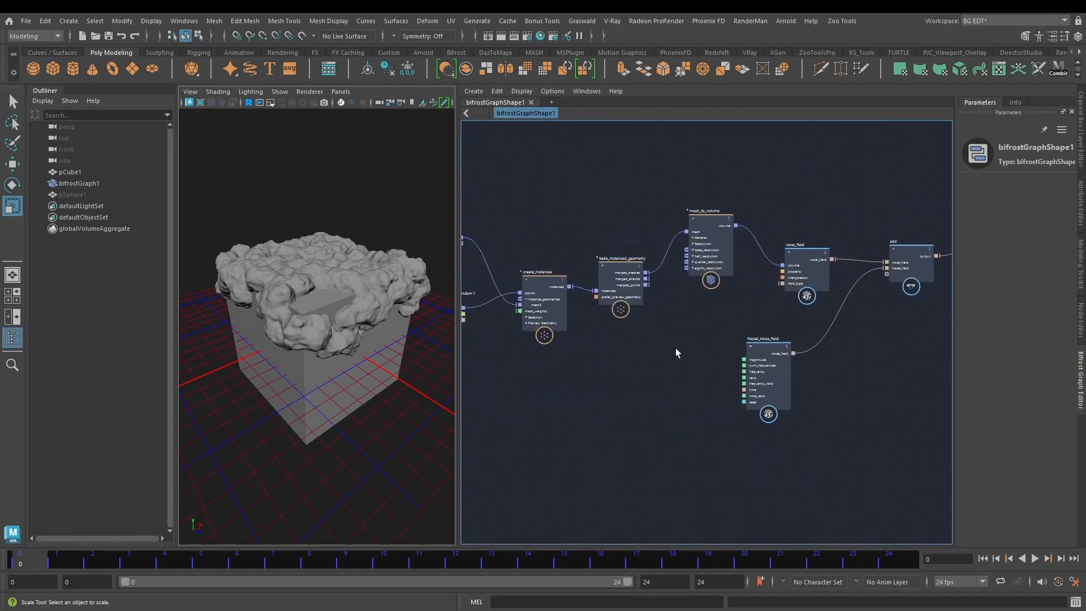
{"action": "scroll", "coordinate": [675, 350], "scroll_direction": "up", "scroll_amount": 1}
{"action": "scroll", "coordinate": [674, 351], "scroll_direction": "up", "scroll_amount": 1}
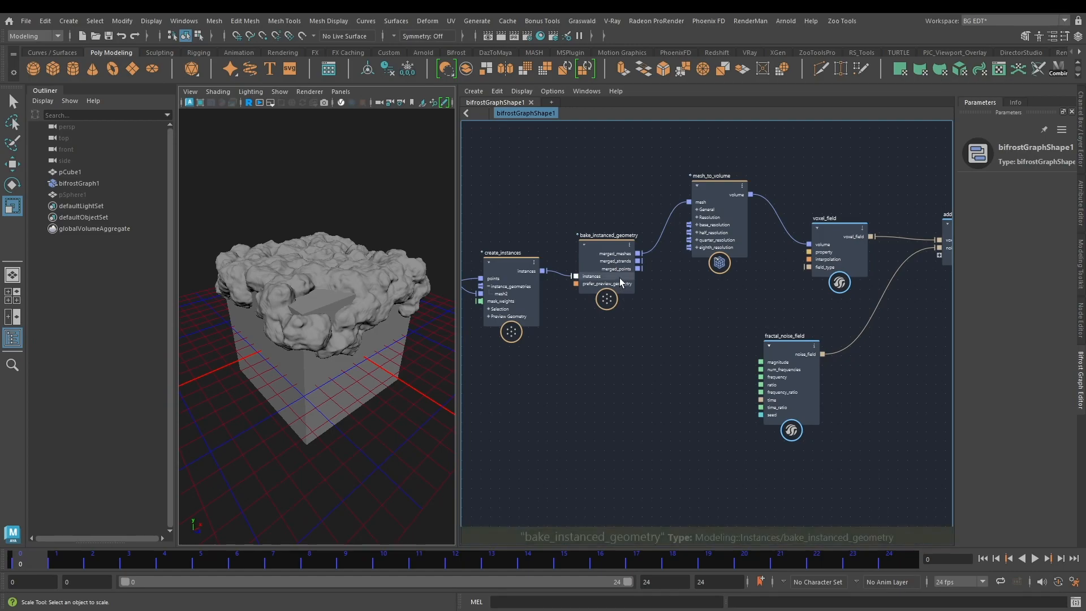
{"action": "middle_click_drag", "start_coordinate": [538, 182], "coordinate": [509, 184], "text": "alt"}
{"action": "middle_click_drag", "start_coordinate": [883, 332], "coordinate": [727, 354], "text": "alt"}
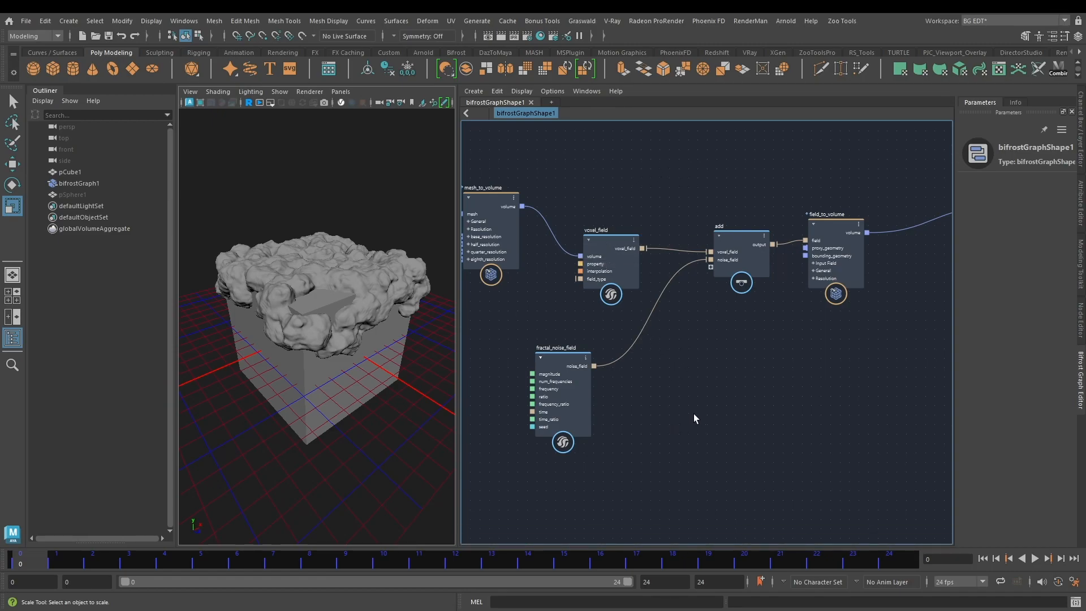
{"action": "middle_click_drag", "start_coordinate": [764, 413], "coordinate": [712, 411], "text": "alt"}
{"action": "left_click_drag", "start_coordinate": [490, 170], "coordinate": [834, 454]}
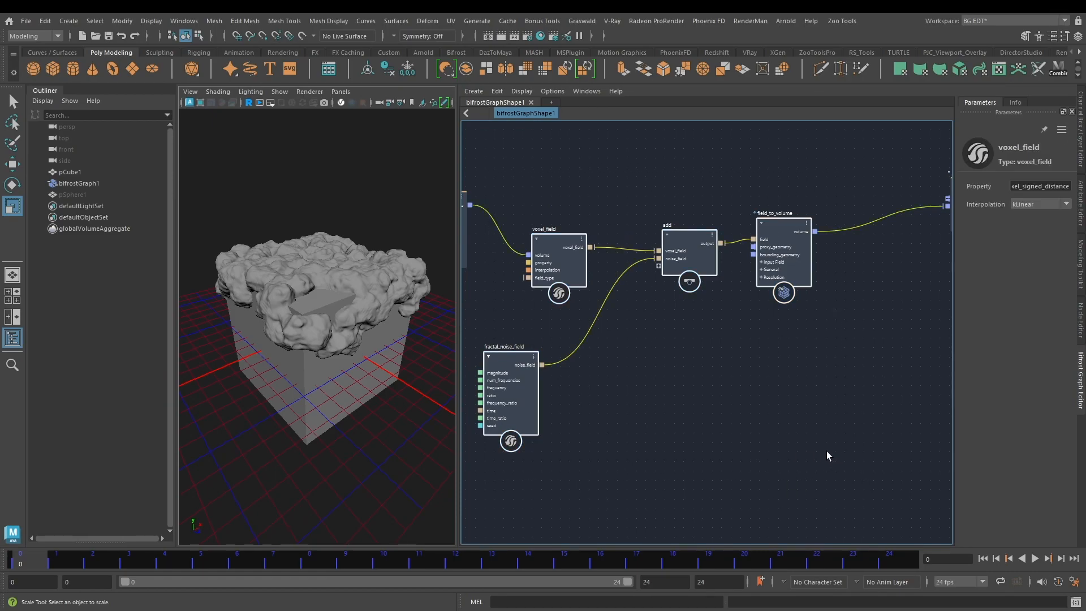
{"action": "left_click_drag", "start_coordinate": [852, 452], "coordinate": [517, 172]}
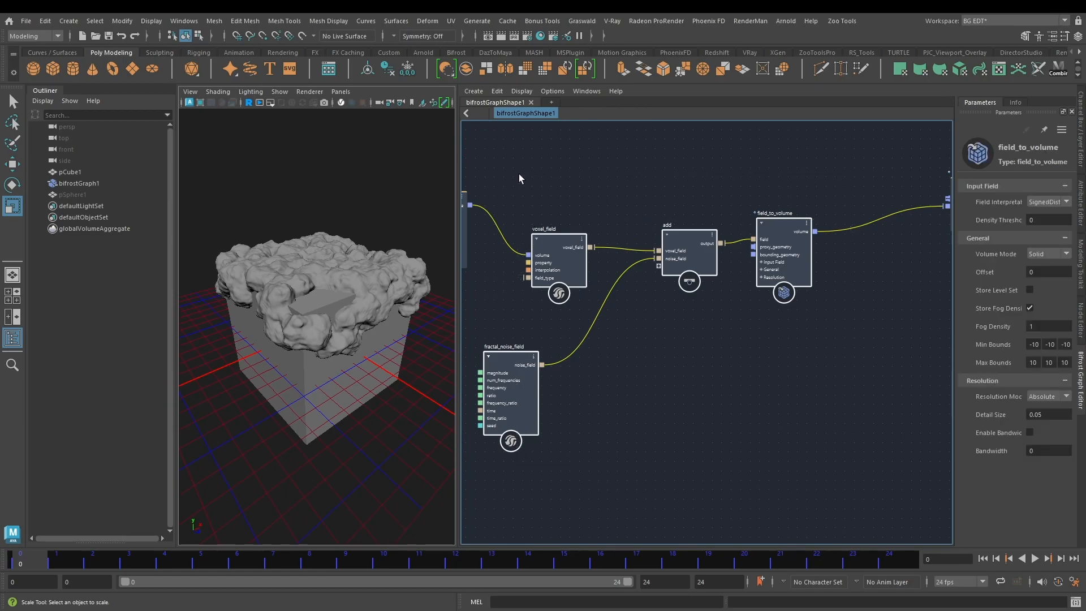
Step: Move the fractal_noise_field node slightly closer to the add node
{"action": "left_click_drag", "start_coordinate": [507, 358], "coordinate": [643, 332]}
{"action": "left_click", "coordinate": [742, 342]}
{"action": "middle_click_drag", "start_coordinate": [723, 349], "coordinate": [623, 378], "text": "alt"}
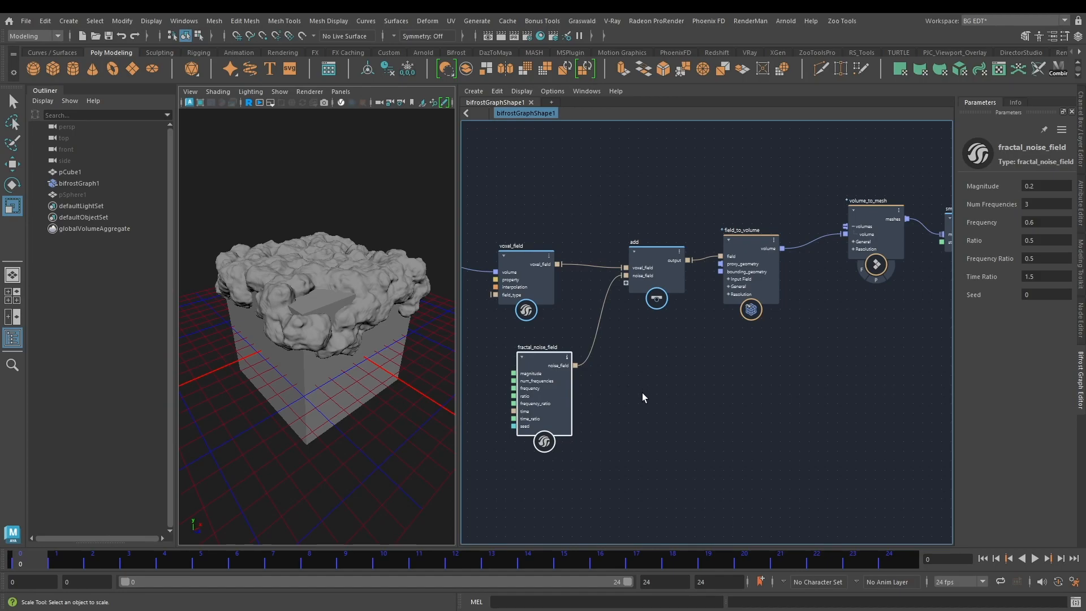
Step: Examine the voxel_field, fractal_noise_field, add and field_to_volume group and trace the graph back to the input node
{"action": "left_click_drag", "start_coordinate": [513, 176], "coordinate": [769, 447]}
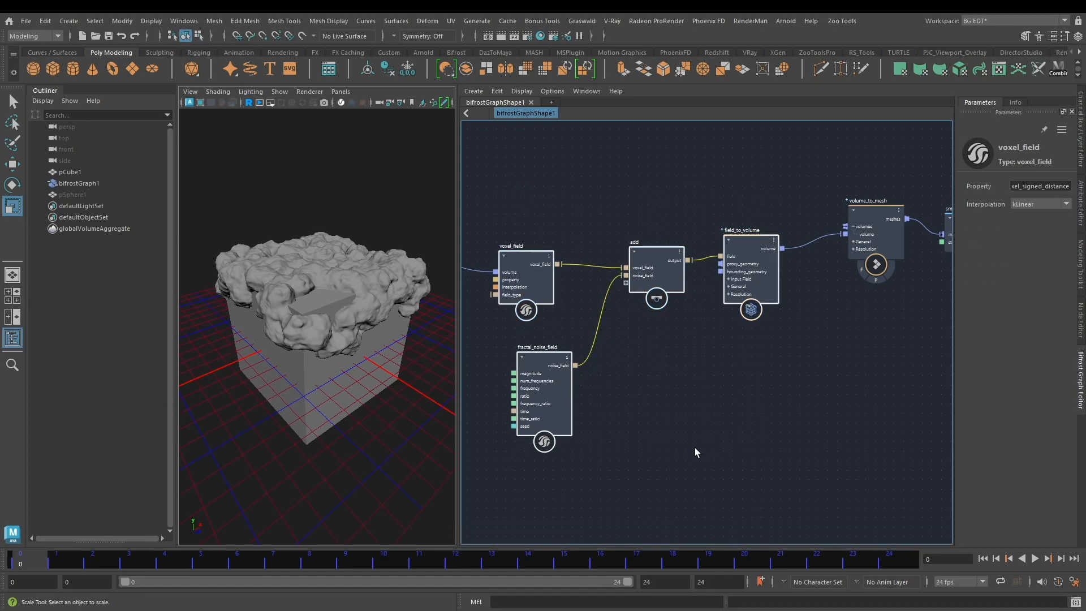
{"action": "middle_click_drag", "start_coordinate": [638, 445], "coordinate": [704, 448], "text": "alt"}
{"action": "left_click_drag", "start_coordinate": [554, 170], "coordinate": [806, 450]}
{"action": "left_click", "coordinate": [765, 436]}
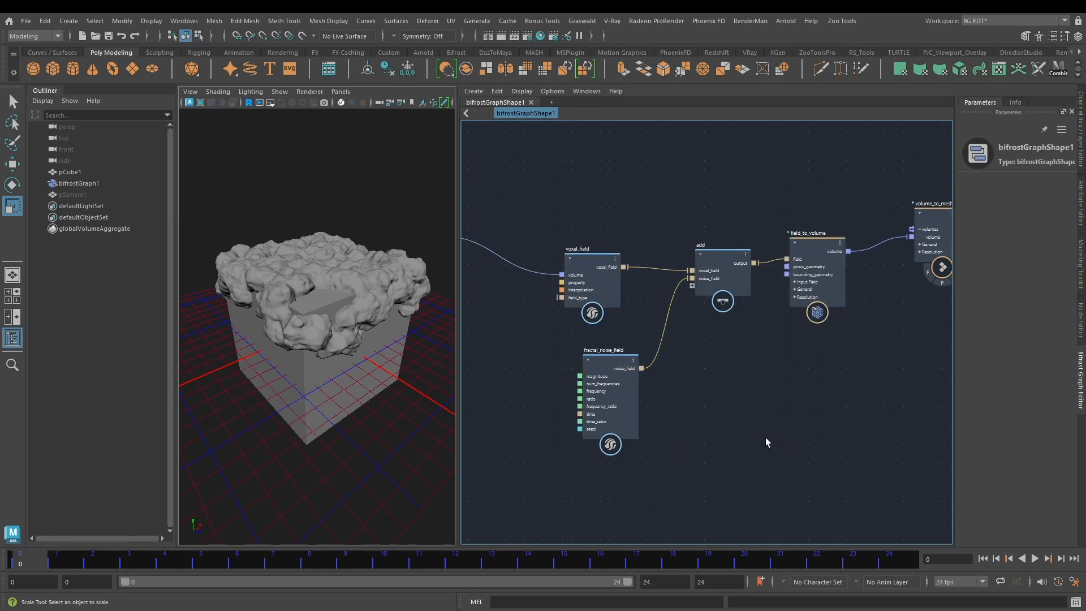
{"action": "key", "text": "a"}
{"action": "middle_click_drag", "start_coordinate": [765, 437], "coordinate": [722, 382], "text": "alt"}
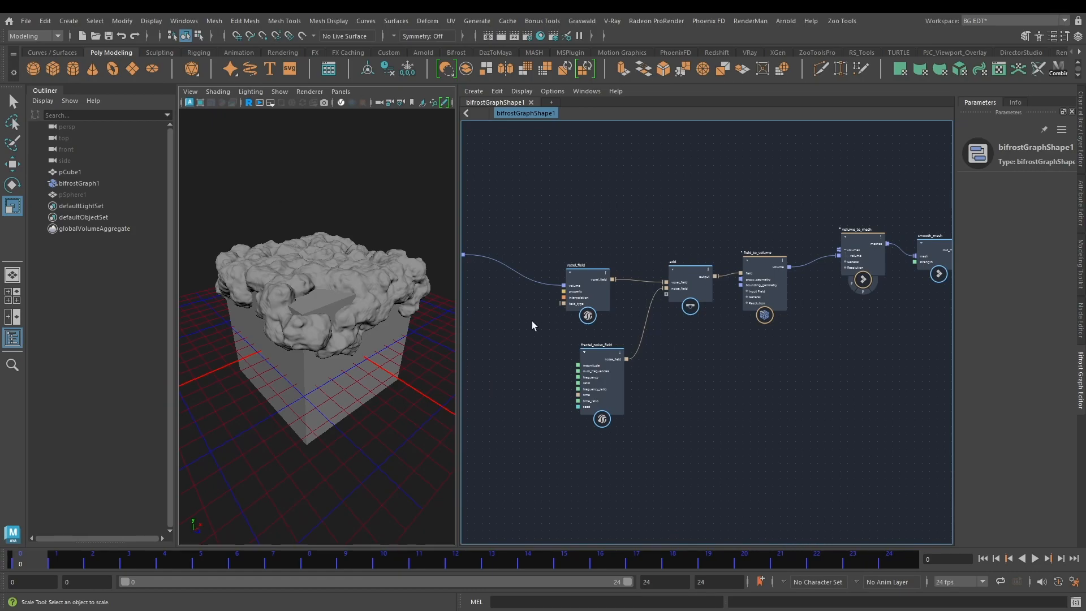
{"action": "middle_click_drag", "start_coordinate": [599, 248], "coordinate": [825, 218], "text": "alt"}
{"action": "middle_click_drag", "start_coordinate": [575, 357], "coordinate": [854, 344], "text": "alt"}
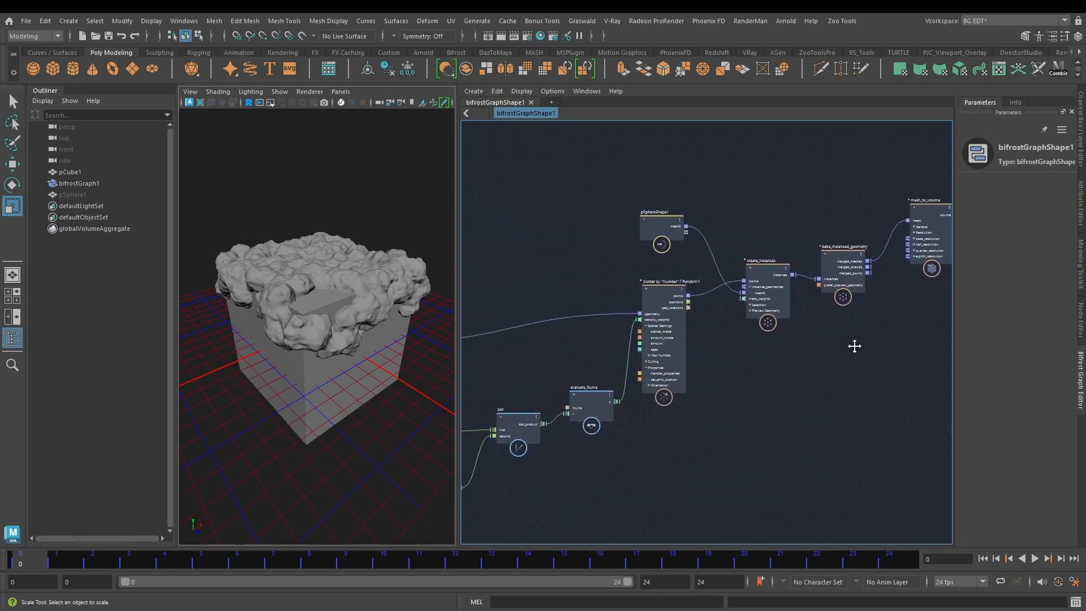
{"action": "middle_click_drag", "start_coordinate": [721, 404], "coordinate": [911, 392], "text": "alt"}
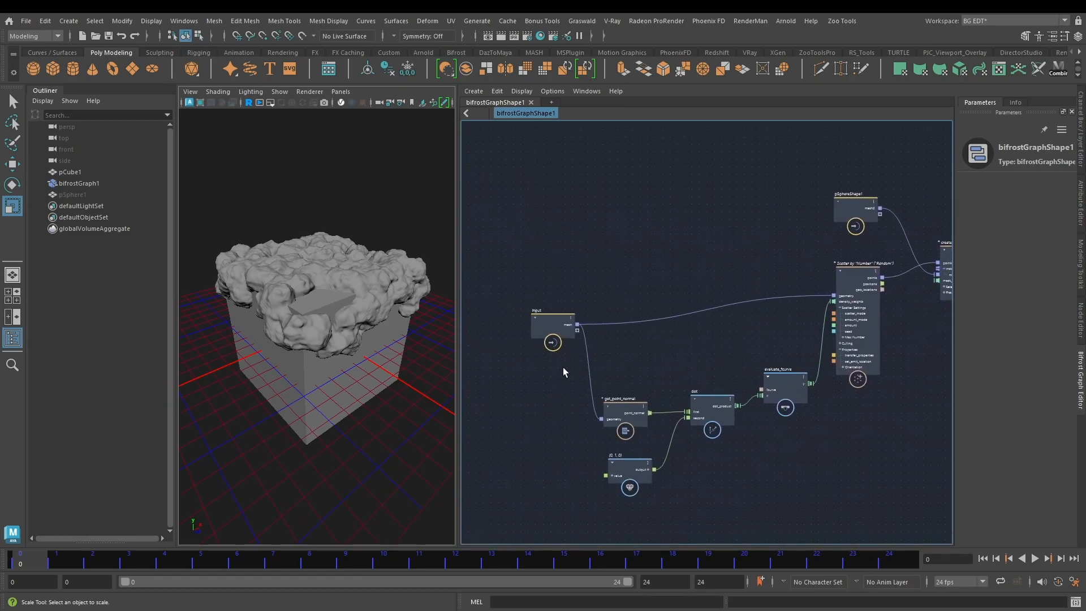
{"action": "scroll", "coordinate": [562, 368], "scroll_direction": "up", "scroll_amount": 2}
{"action": "middle_click_drag", "start_coordinate": [485, 274], "coordinate": [558, 270], "text": "alt"}
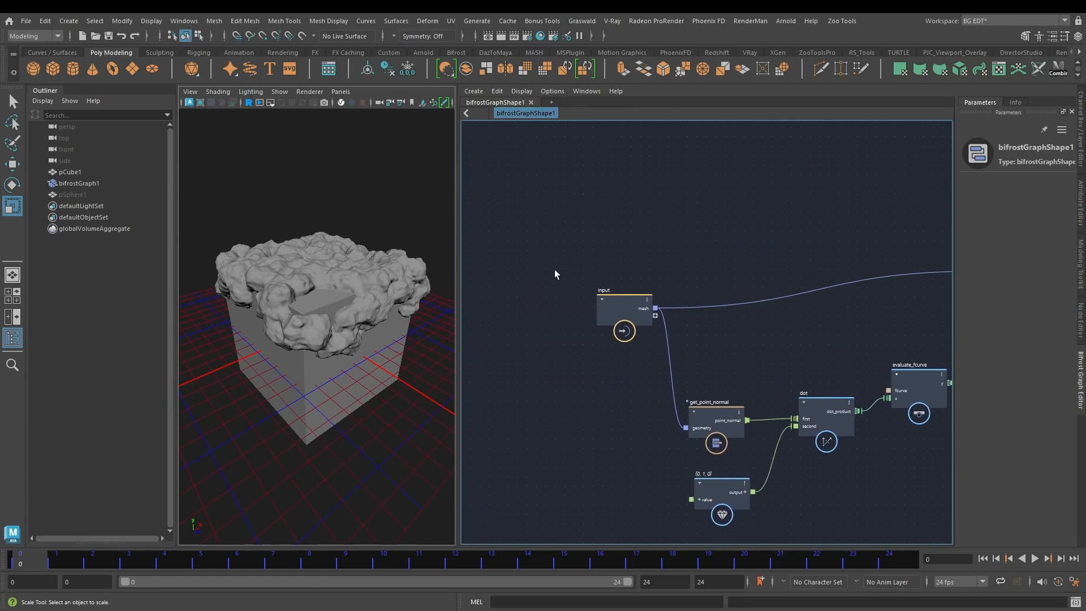
Step: Import the leafless tree mesh from the Content Browser into the scene
{"action": "left_click", "coordinate": [184, 21]}
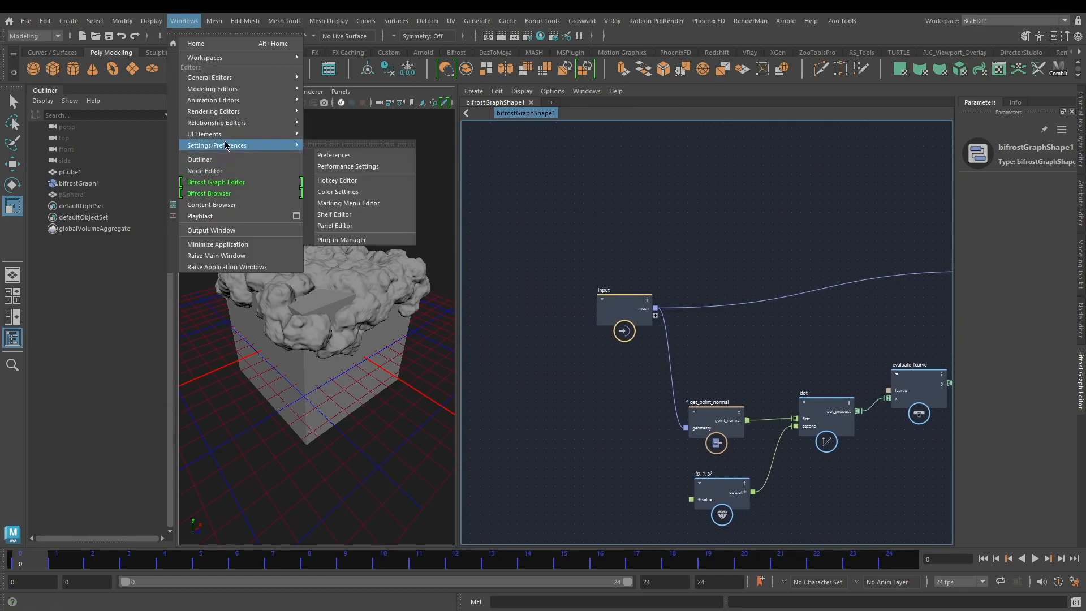
{"action": "left_click", "coordinate": [235, 205]}
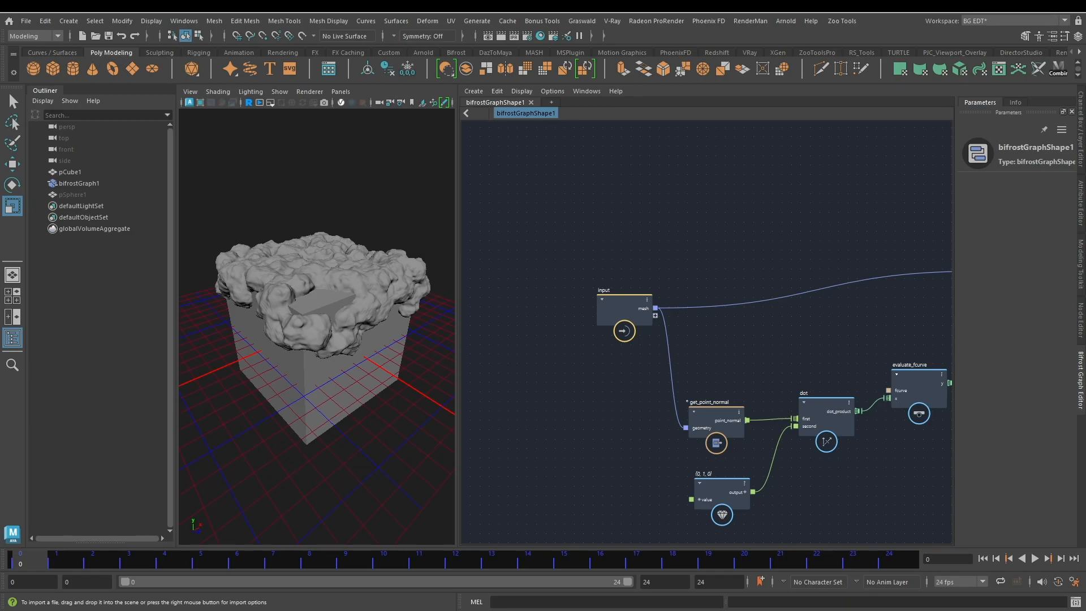
{"action": "left_click_drag", "start_coordinate": [3, 262], "coordinate": [336, 272]}
{"action": "right_click_drag", "start_coordinate": [341, 296], "coordinate": [199, 276], "text": "alt"}
{"action": "left_click", "coordinate": [287, 217]}
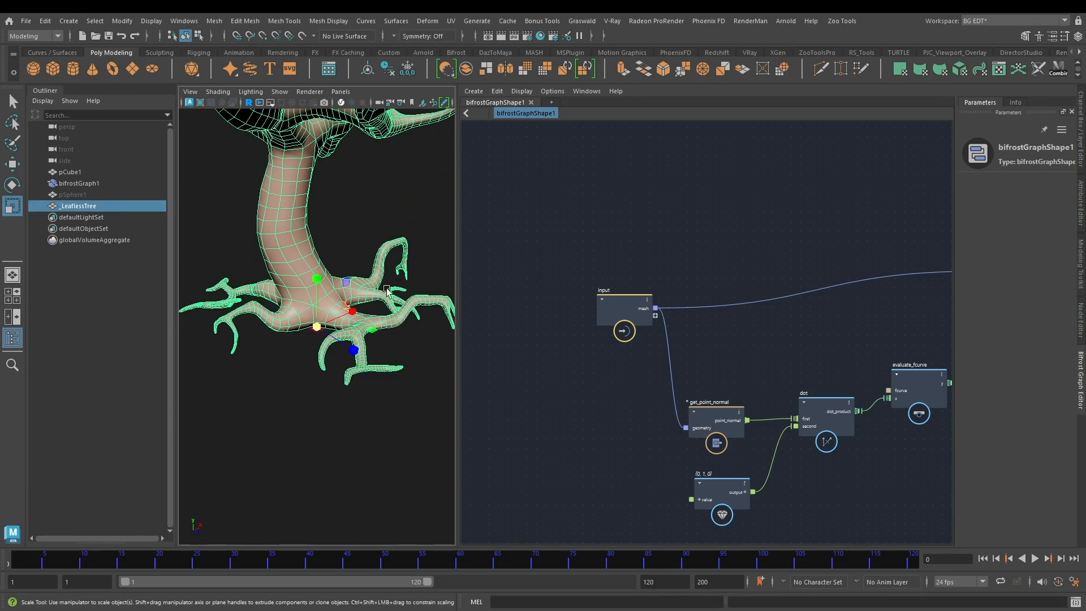
Step: Add the _LeaflessTree mesh to the Bifrost graph as an input node and hide pCube1
{"action": "left_click_drag", "start_coordinate": [316, 327], "coordinate": [0, 415]}
{"action": "scroll", "coordinate": [342, 261], "scroll_direction": "up", "scroll_amount": 3}
{"action": "scroll", "coordinate": [317, 316], "scroll_direction": "up", "scroll_amount": 6}
{"action": "left_click_drag", "start_coordinate": [313, 378], "coordinate": [534, 354]}
{"action": "scroll", "coordinate": [390, 277], "scroll_direction": "down", "scroll_amount": 5}
{"action": "mouse_move", "coordinate": [369, 283]}
{"action": "left_mouse_down", "text": "alt"}
{"action": "mouse_move", "coordinate": [284, 283]}
{"action": "mouse_move", "coordinate": [357, 286]}
{"action": "left_mouse_up", "text": "alt"}
{"action": "middle_click_drag", "start_coordinate": [511, 266], "coordinate": [563, 223], "text": "alt"}
{"action": "left_click", "coordinate": [77, 295]}
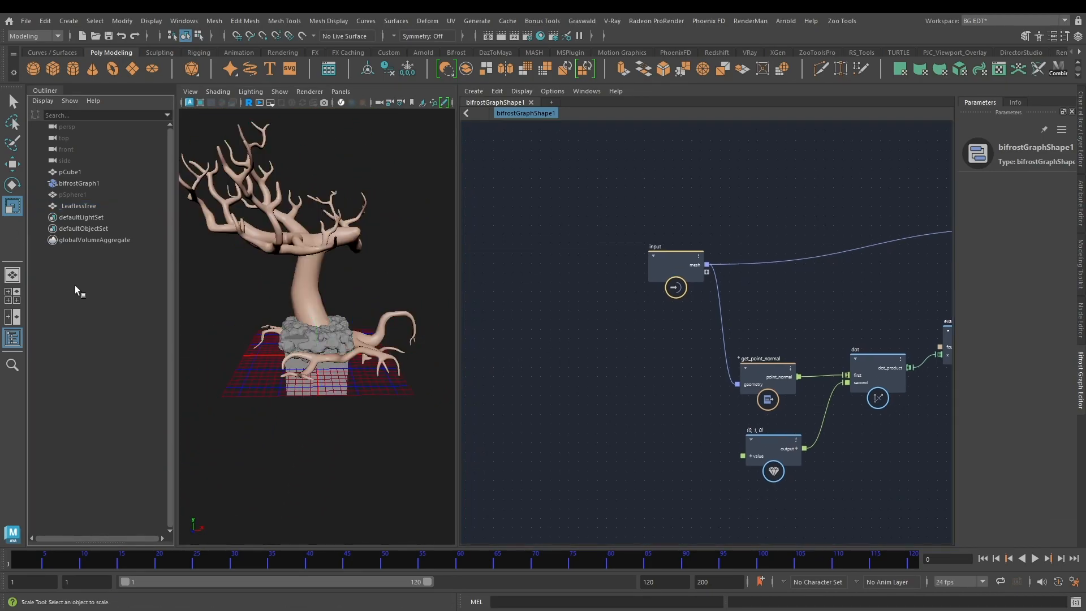
{"action": "left_click", "coordinate": [79, 206]}
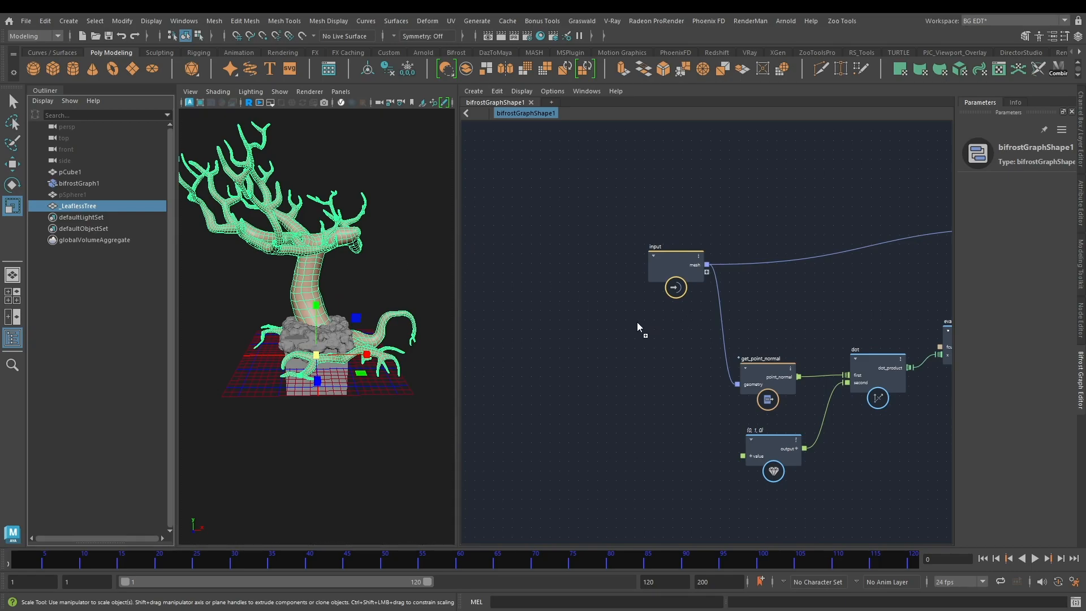
{"action": "left_click_drag", "start_coordinate": [636, 327], "coordinate": [635, 327]}
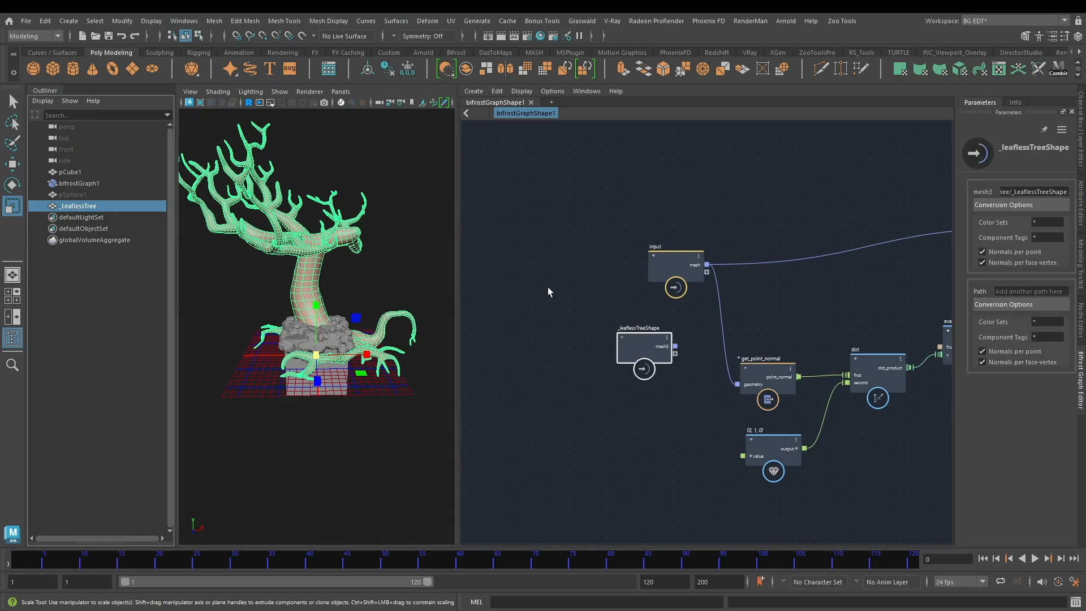
{"action": "left_click_drag", "start_coordinate": [67, 174], "coordinate": [82, 207]}
{"action": "key", "text": "ctrl+h"}
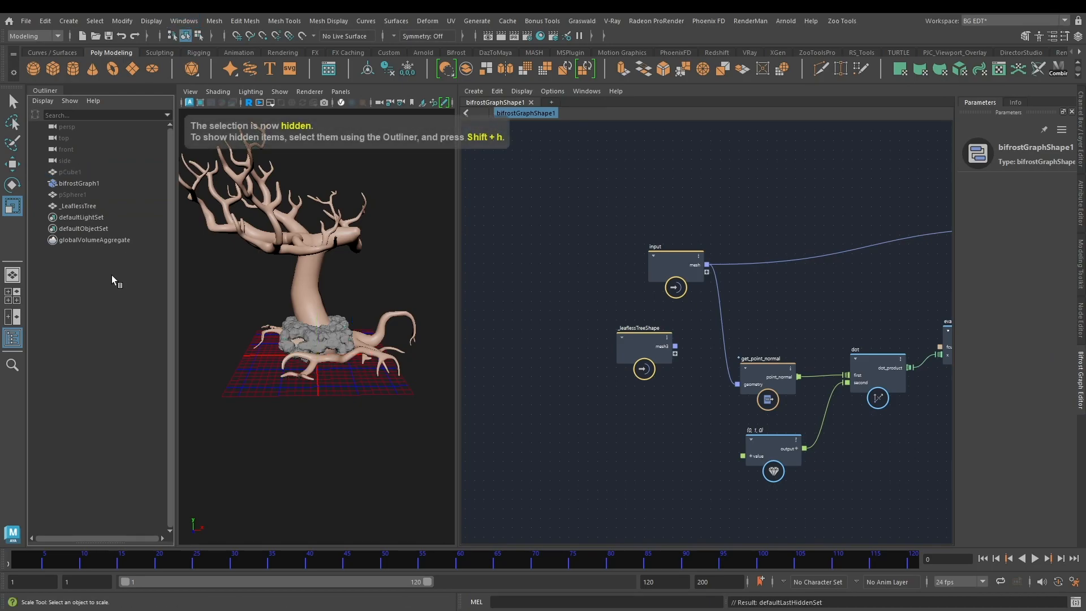
Step: Feed the tree's mesh3 output, instead of the input node's mesh, into the scatter node's geometry and get_point_normal, and inspect the tree
{"action": "middle_click_drag", "start_coordinate": [655, 295], "coordinate": [623, 287], "text": "alt"}
{"action": "right_click_drag", "start_coordinate": [623, 287], "coordinate": [654, 314], "text": "alt"}
{"action": "middle_click_drag", "start_coordinate": [659, 323], "coordinate": [616, 323], "text": "alt"}
{"action": "right_click_drag", "start_coordinate": [616, 323], "coordinate": [663, 263], "text": "alt"}
{"action": "left_click_drag", "start_coordinate": [658, 243], "coordinate": [599, 346]}
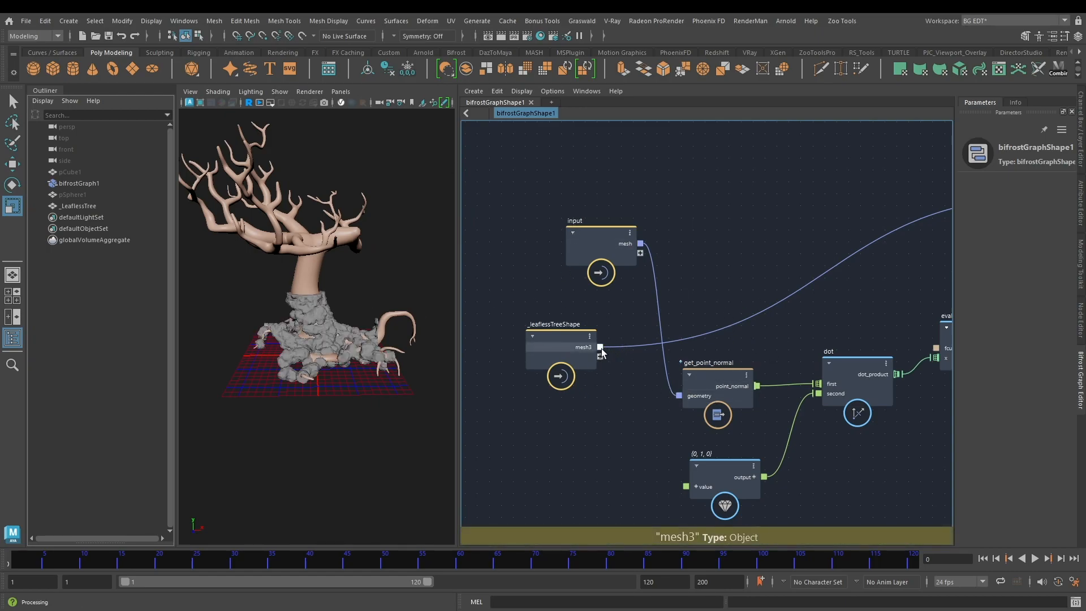
{"action": "left_click_drag", "start_coordinate": [679, 395], "coordinate": [600, 347]}
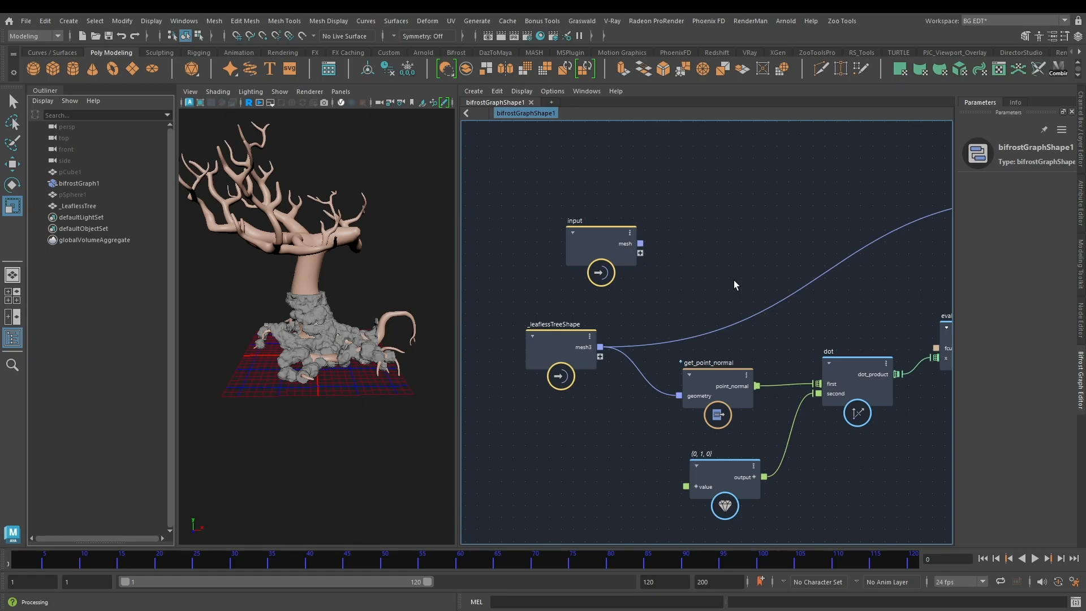
{"action": "mouse_move", "coordinate": [340, 312]}
{"action": "left_mouse_down", "text": "alt"}
{"action": "mouse_move", "coordinate": [242, 325]}
{"action": "mouse_move", "coordinate": [396, 334]}
{"action": "mouse_move", "coordinate": [319, 328]}
{"action": "mouse_move", "coordinate": [334, 328]}
{"action": "left_mouse_up", "text": "alt"}
{"action": "scroll", "coordinate": [399, 334], "scroll_direction": "up", "scroll_amount": 3}
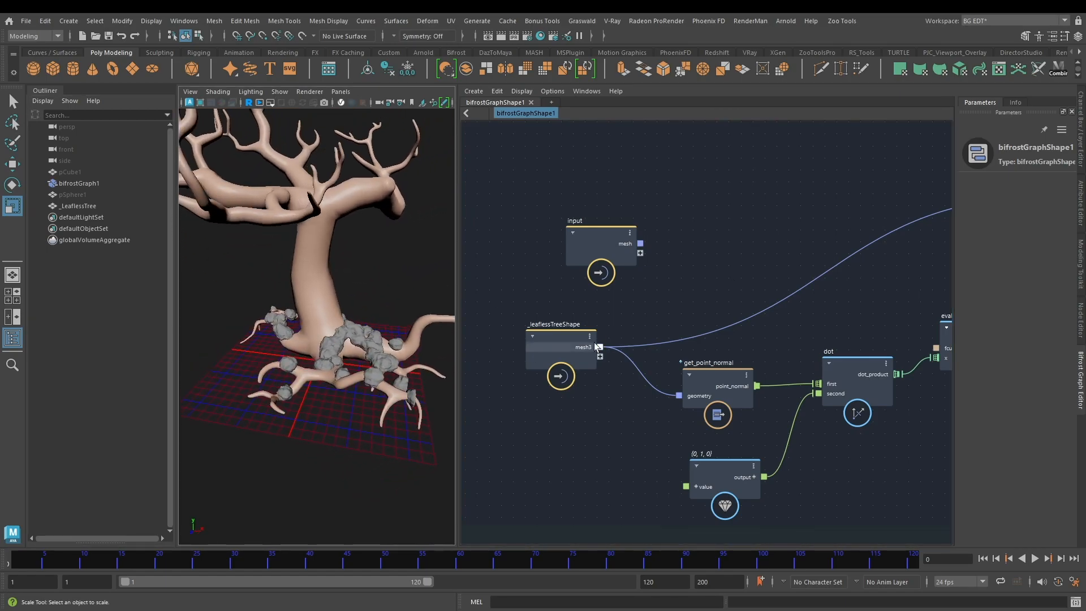
Step: Display the parameters of field_to_volume and widen the parameter area so the labels and values are readable
{"action": "scroll", "coordinate": [734, 251], "scroll_direction": "down", "scroll_amount": 4}
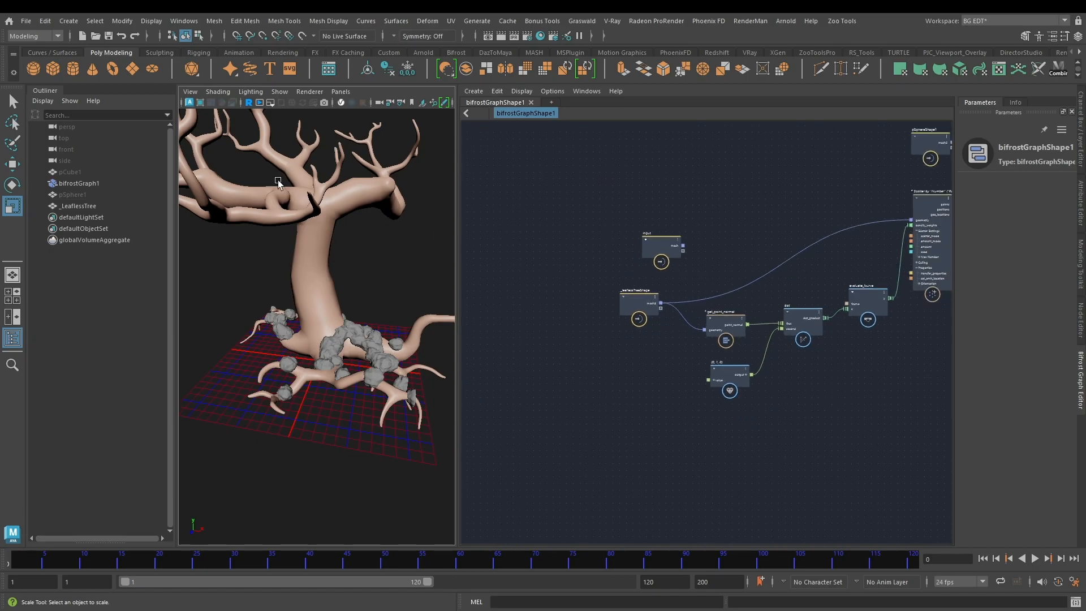
{"action": "middle_click_drag", "start_coordinate": [741, 237], "coordinate": [584, 240]}
{"action": "middle_click_drag", "start_coordinate": [902, 308], "coordinate": [715, 349]}
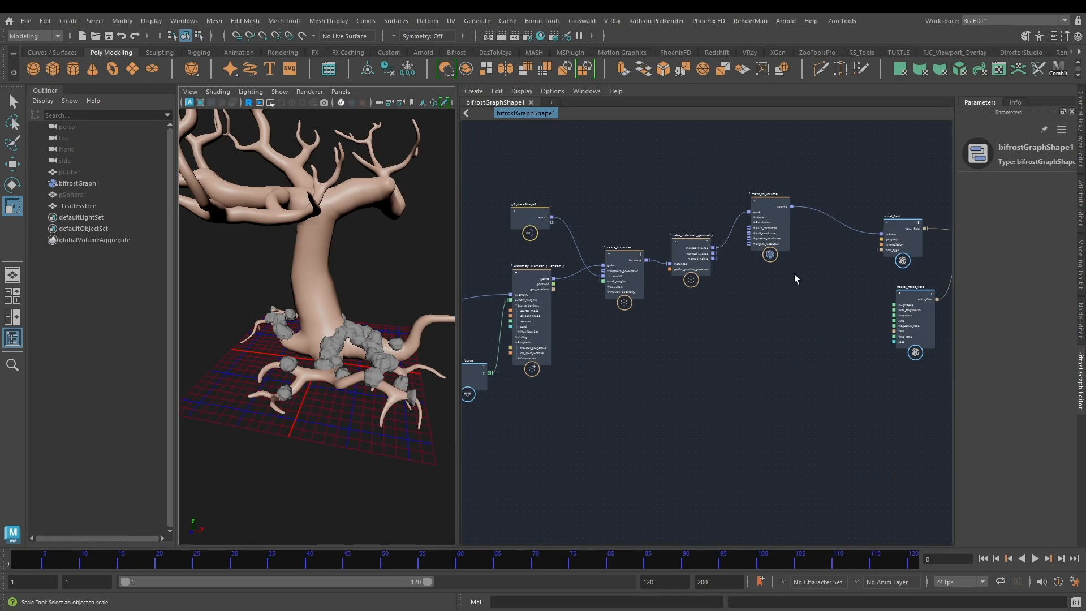
{"action": "middle_click_drag", "start_coordinate": [789, 270], "coordinate": [589, 308]}
{"action": "middle_click_drag", "start_coordinate": [833, 292], "coordinate": [741, 338]}
{"action": "scroll", "coordinate": [749, 252], "scroll_direction": "up", "scroll_amount": 4}
{"action": "left_click_drag", "start_coordinate": [707, 205], "coordinate": [813, 400]}
{"action": "left_click_drag", "start_coordinate": [955, 348], "coordinate": [902, 350]}
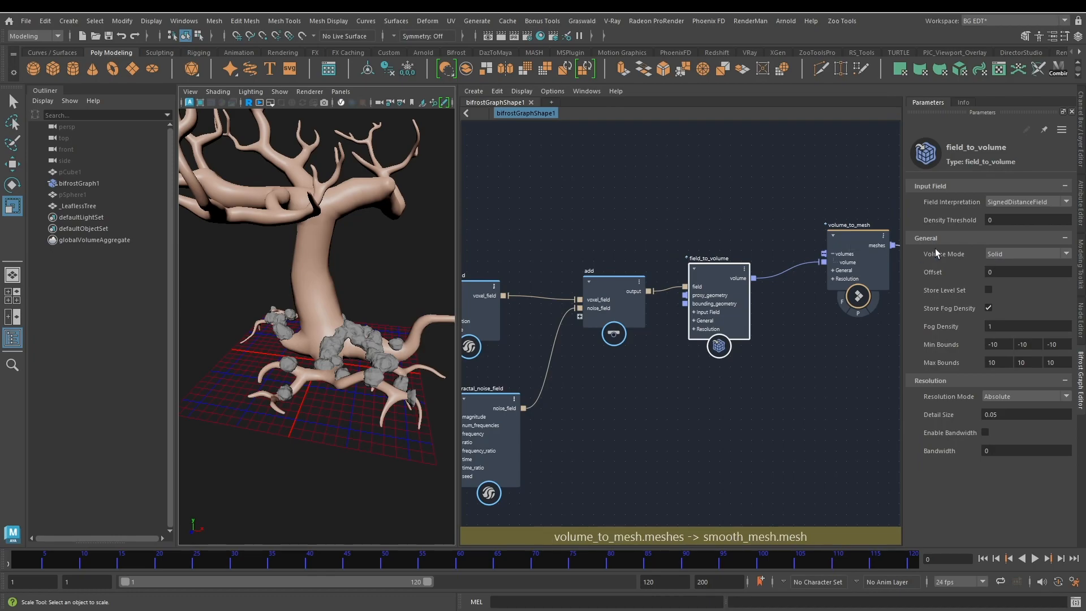
Step: Set the X and Z minimum bounds of the field_to_volume node to -100
{"action": "left_click", "coordinate": [1004, 343]}
{"action": "type", "text": "-100"}
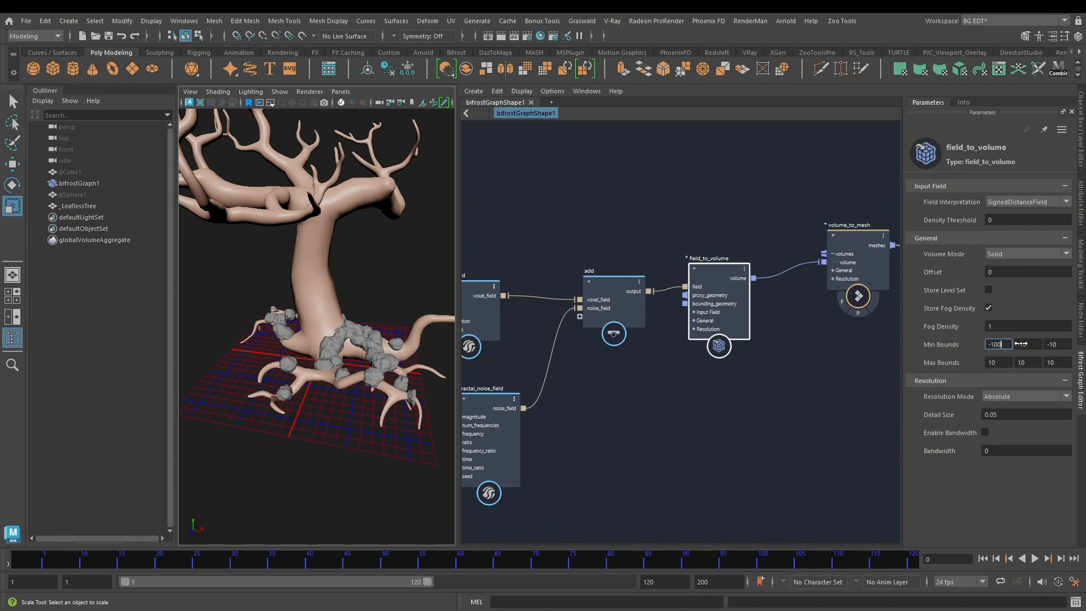
{"action": "left_click", "coordinate": [1055, 343]}
{"action": "double_click", "coordinate": [1062, 342]}
{"action": "type", "text": "-100"}
Step: Set the X, Y and Z maximum bounds of field_to_volume to 100
{"action": "left_click", "coordinate": [1008, 361]}
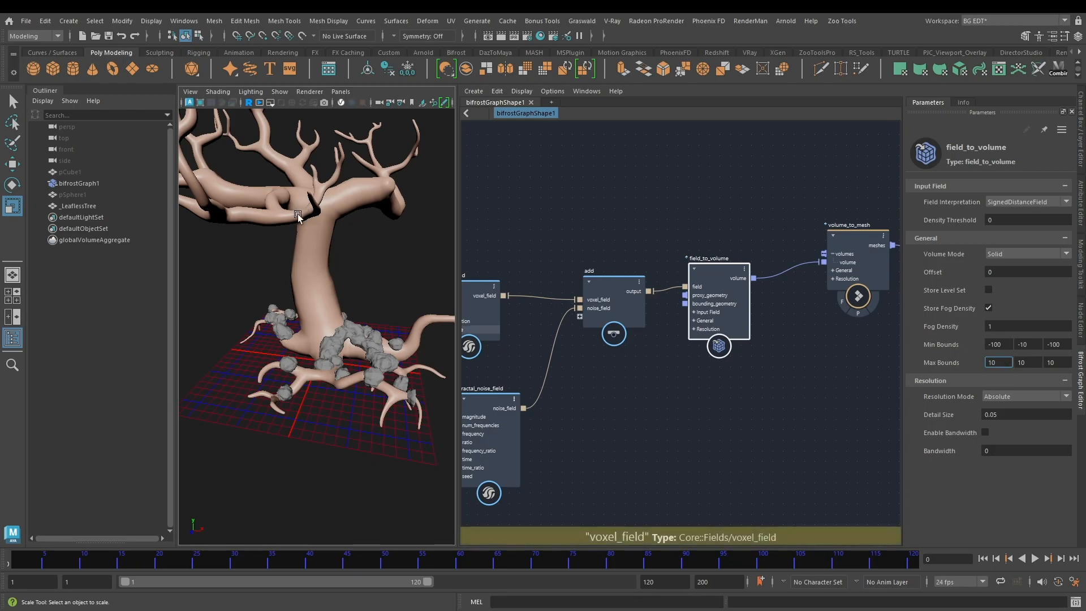
{"action": "double_click", "coordinate": [1005, 362]}
{"action": "type", "text": "100"}
{"action": "key", "text": "Return"}
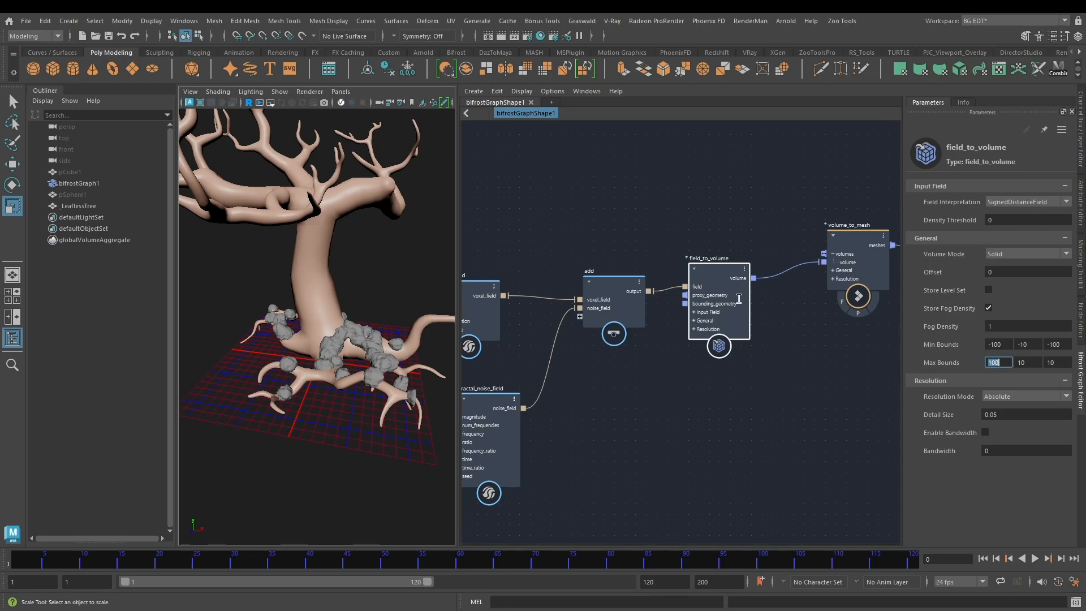
{"action": "double_click", "coordinate": [1032, 362]}
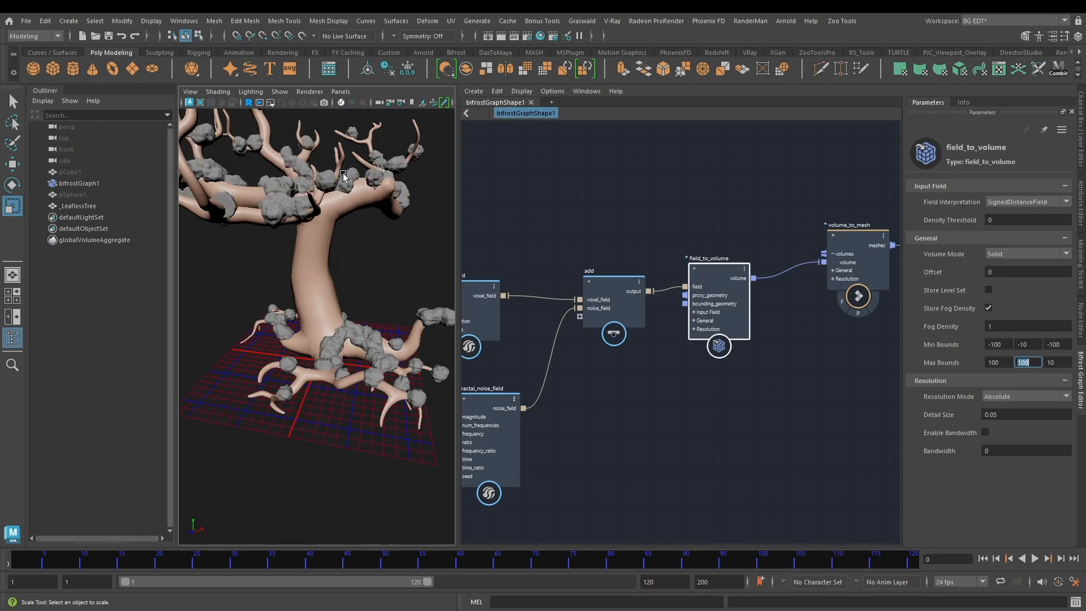
{"action": "type", "text": "10"}
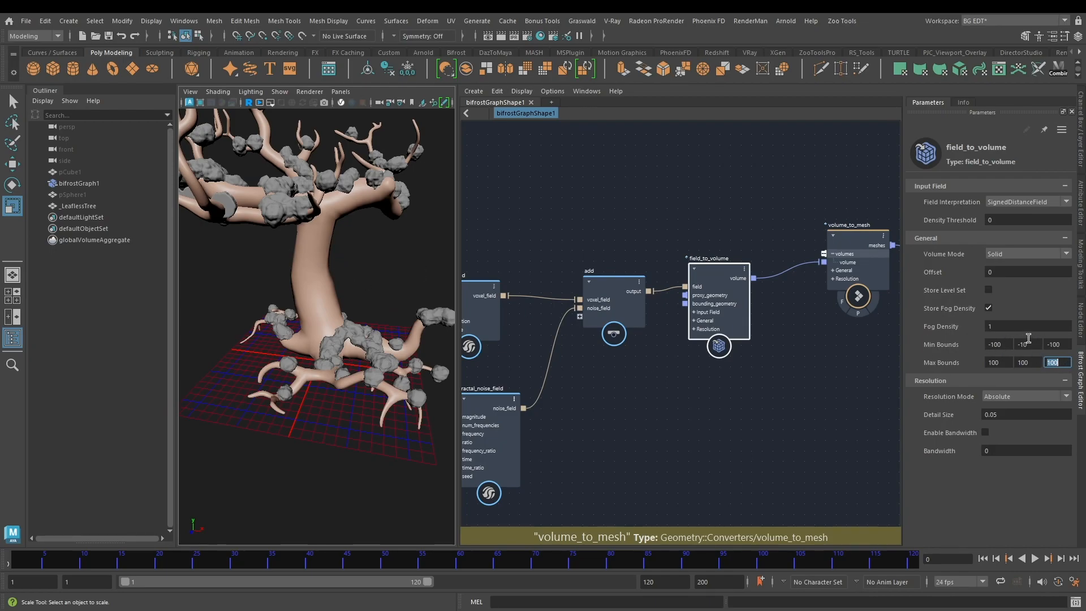
Step: Set the Y minimum bound of field_to_volume to -100
{"action": "left_click_drag", "start_coordinate": [1019, 344], "coordinate": [1037, 344]}
{"action": "type", "text": "-100"}
{"action": "key", "text": "Return"}
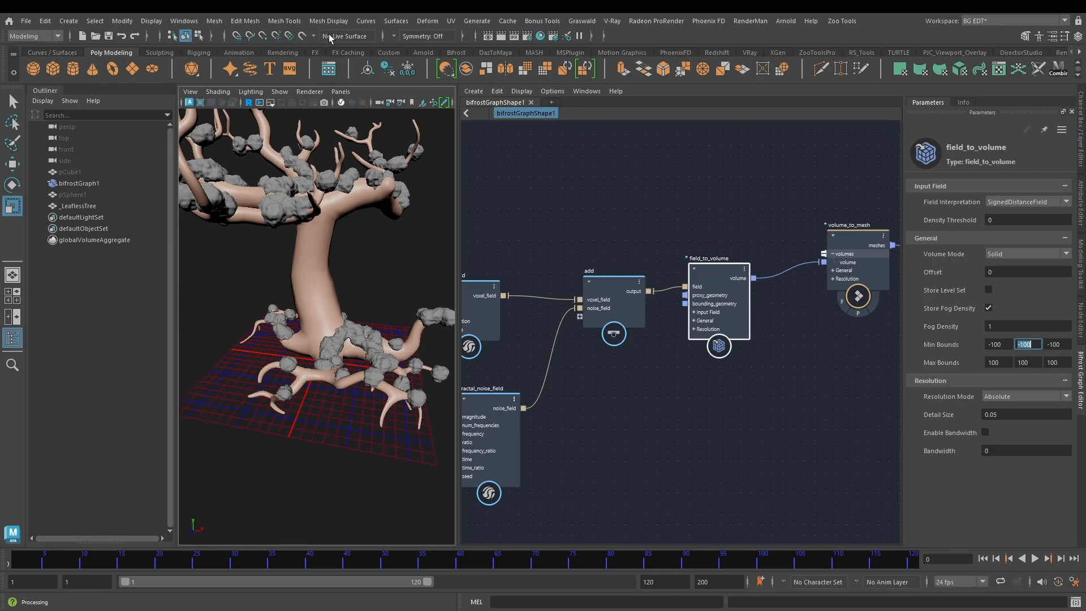
Step: Display the parameters of the mesh_to_volume node and enter a new absolute detail size
{"action": "left_click_drag", "start_coordinate": [357, 250], "coordinate": [323, 249], "text": "alt"}
{"action": "scroll", "coordinate": [302, 249], "scroll_direction": "down", "scroll_amount": 6}
{"action": "scroll", "coordinate": [340, 266], "scroll_direction": "up", "scroll_amount": 5}
{"action": "scroll", "coordinate": [317, 242], "scroll_direction": "up", "scroll_amount": 4}
{"action": "middle_click_drag", "start_coordinate": [568, 392], "coordinate": [818, 439], "text": "alt"}
{"action": "scroll", "coordinate": [644, 417], "scroll_direction": "down", "scroll_amount": 2}
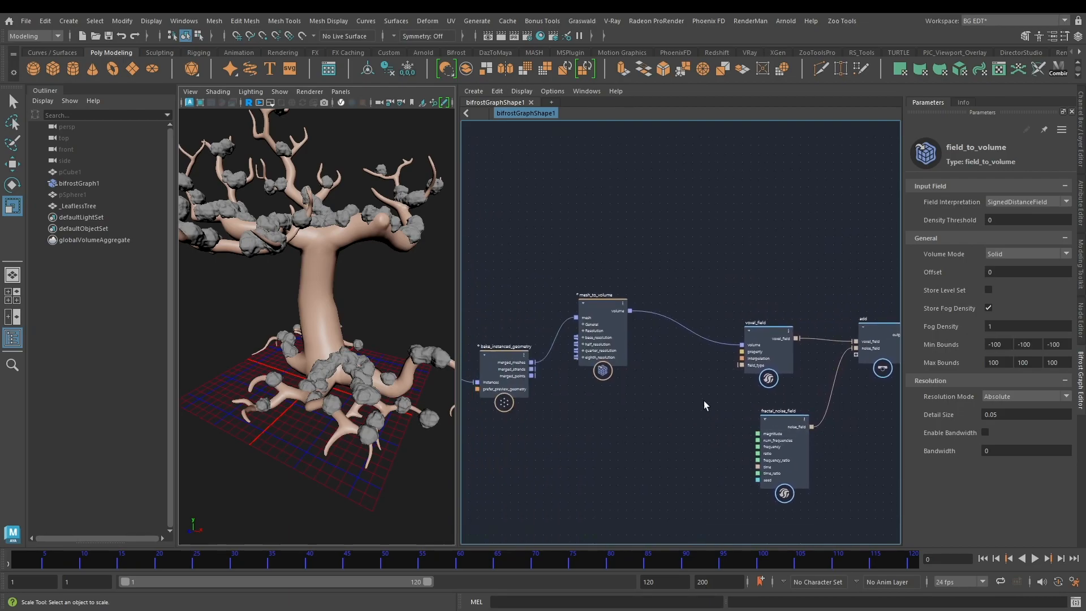
{"action": "left_click", "coordinate": [600, 319]}
{"action": "left_click", "coordinate": [1020, 360]}
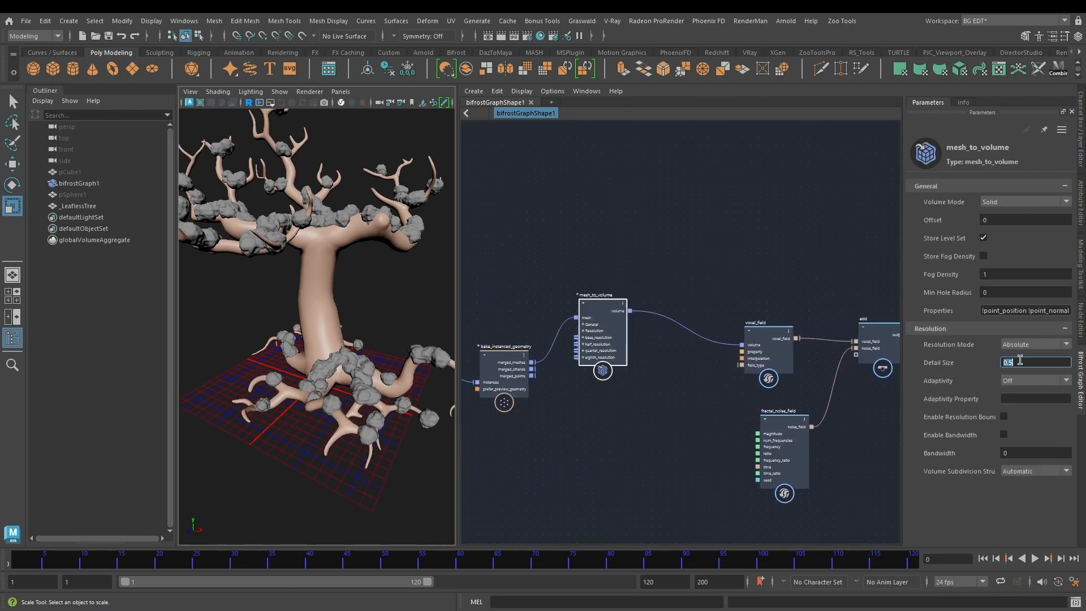
{"action": "type", "text": "0."}
{"action": "key", "text": "Return"}
Step: Move the second point of the evaluate_fcurve node's curve to about position 0.74 and value 1.43, and inspect the tree
{"action": "left_click_drag", "start_coordinate": [347, 214], "coordinate": [326, 187], "text": "alt"}
{"action": "middle_click_drag", "start_coordinate": [524, 249], "coordinate": [714, 217], "text": "alt"}
{"action": "middle_click_drag", "start_coordinate": [598, 273], "coordinate": [662, 223], "text": "alt"}
{"action": "scroll", "coordinate": [657, 286], "scroll_direction": "up", "scroll_amount": 2}
{"action": "middle_click_drag", "start_coordinate": [617, 380], "coordinate": [713, 287], "text": "alt"}
{"action": "middle_click_drag", "start_coordinate": [558, 313], "coordinate": [634, 283], "text": "alt"}
{"action": "left_click", "coordinate": [626, 339]}
{"action": "left_click", "coordinate": [982, 185]}
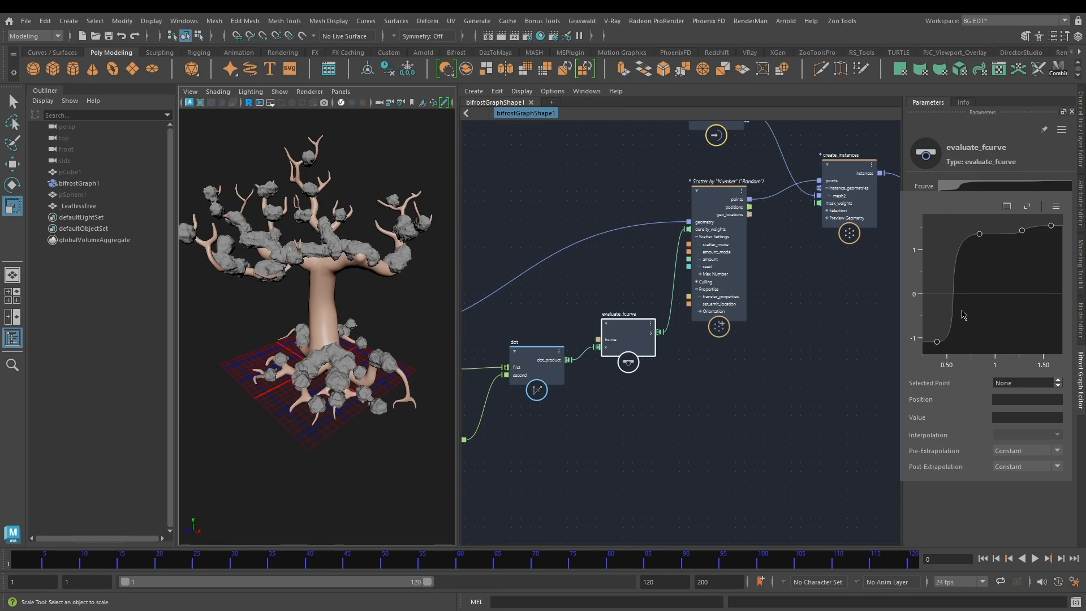
{"action": "left_click", "coordinate": [978, 234]}
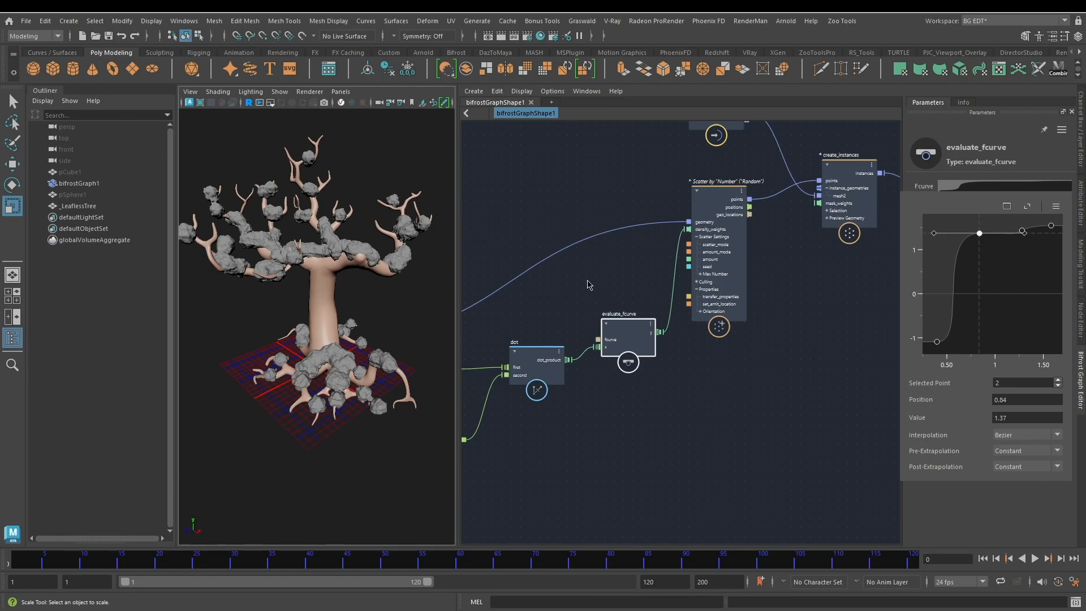
{"action": "key", "text": "ctrl+z"}
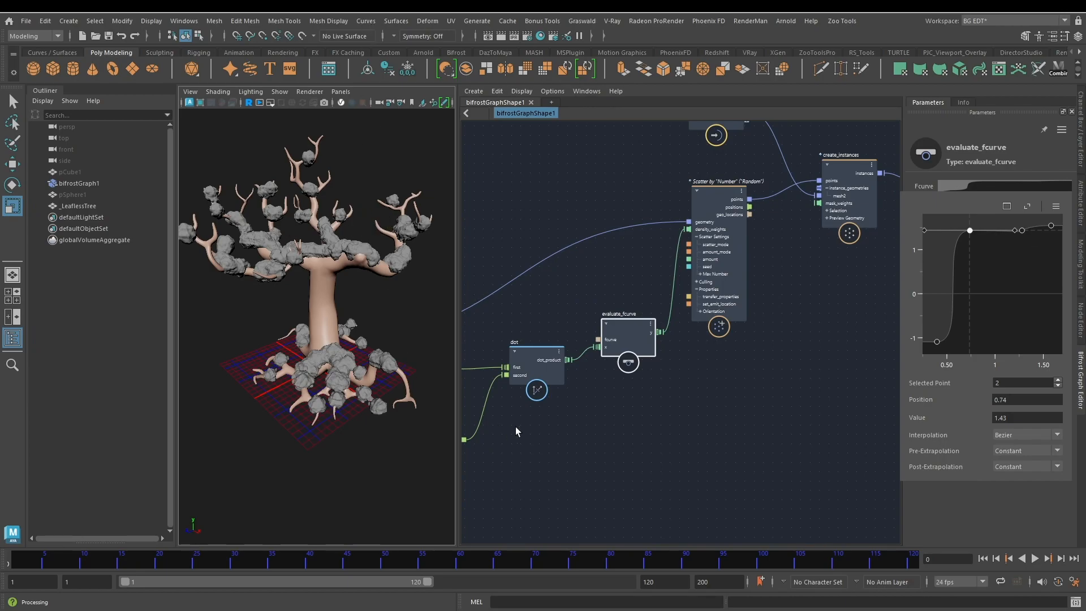
{"action": "left_click_drag", "start_coordinate": [256, 257], "coordinate": [296, 300], "text": "alt"}
{"action": "mouse_move", "coordinate": [296, 288]}
{"action": "right_mouse_down", "text": "alt"}
{"action": "mouse_move", "coordinate": [329, 277]}
{"action": "mouse_move", "coordinate": [307, 274]}
{"action": "right_mouse_up", "text": "alt"}
{"action": "middle_click_drag", "start_coordinate": [307, 274], "coordinate": [310, 308], "text": "alt"}
{"action": "left_click_drag", "start_coordinate": [310, 308], "coordinate": [318, 331], "text": "alt"}
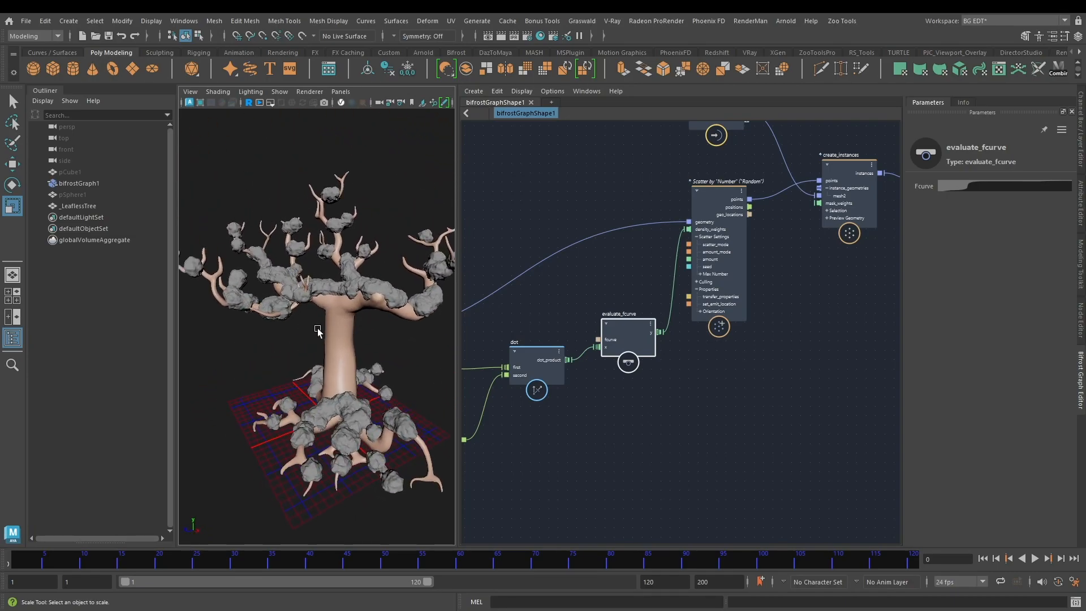